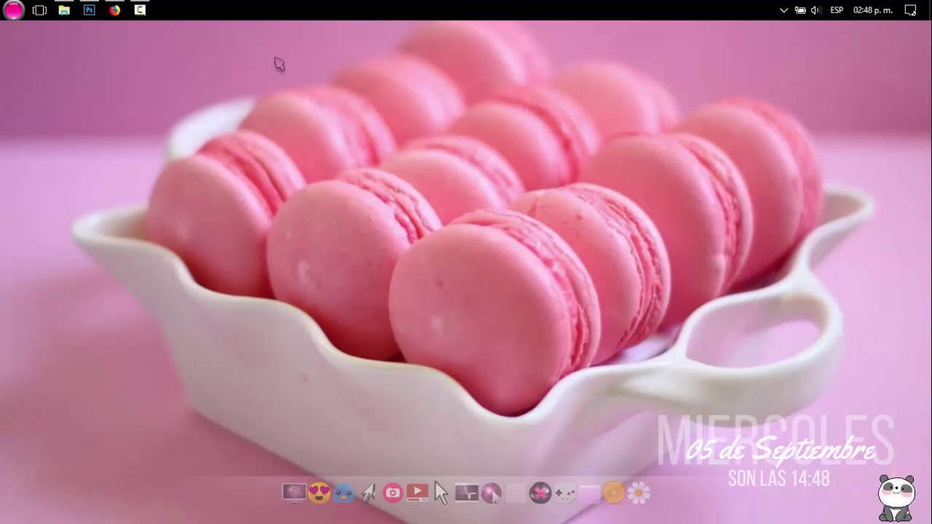
Download the OBS Studio Windows installer, then launch OBS Studio from the dock's shortcut stack.
click(115, 10)
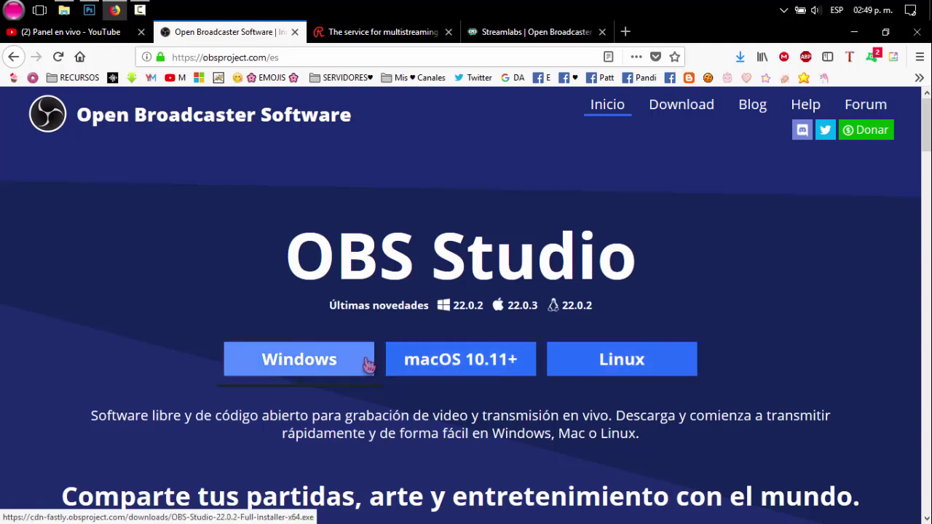
click(302, 368)
click(855, 35)
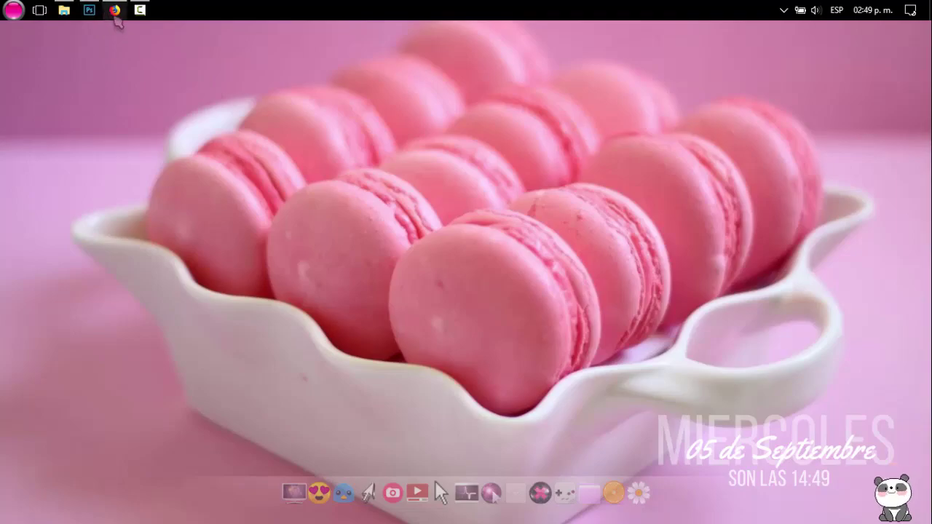
click(540, 493)
click(571, 187)
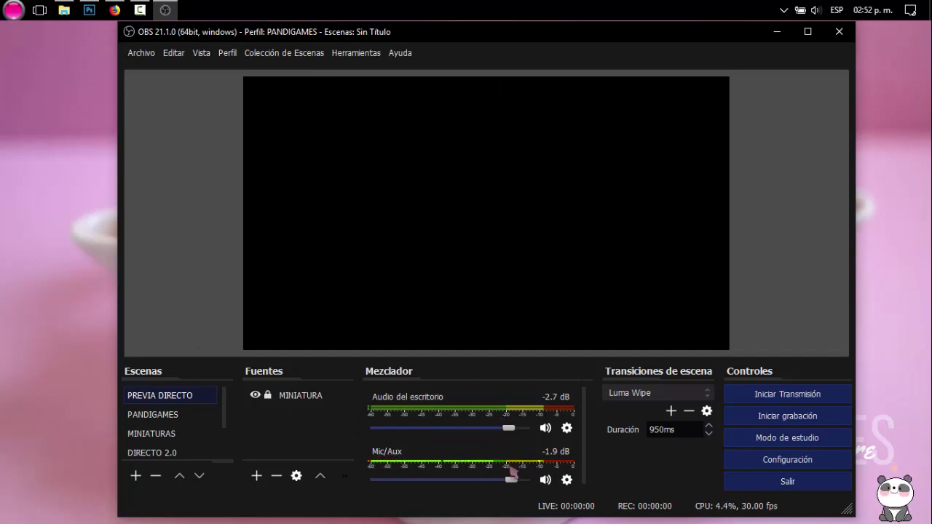
Set the Mic/Aux device to Micrófono (Logitech G430 Gaming Headset) in its properties.
click(567, 481)
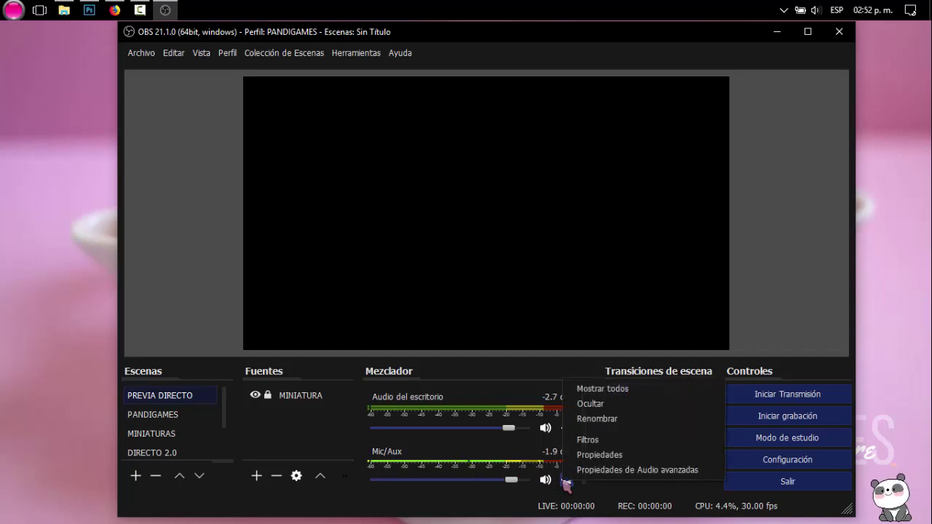
click(596, 458)
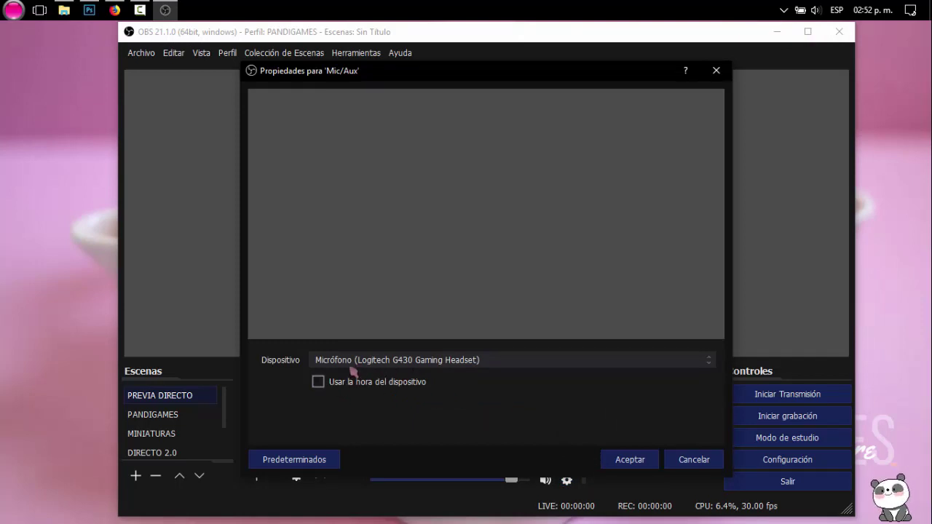
click(528, 364)
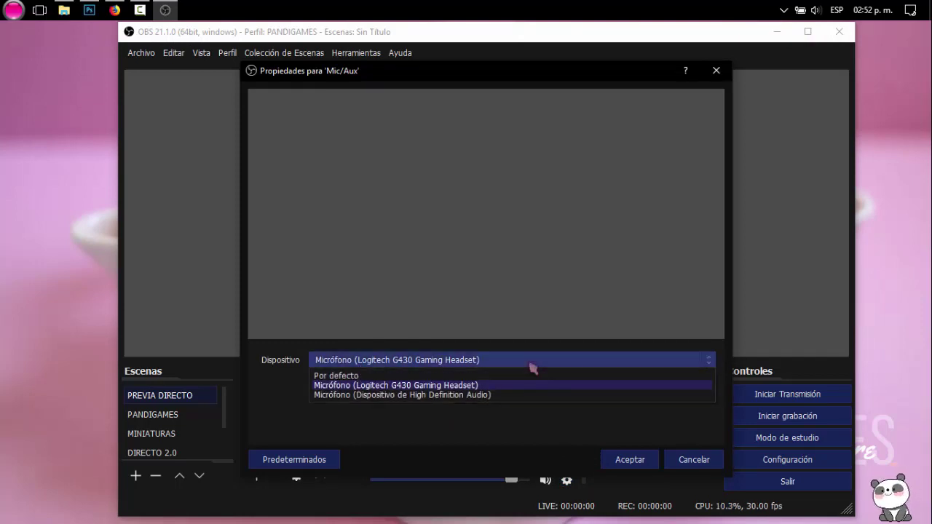
click(399, 387)
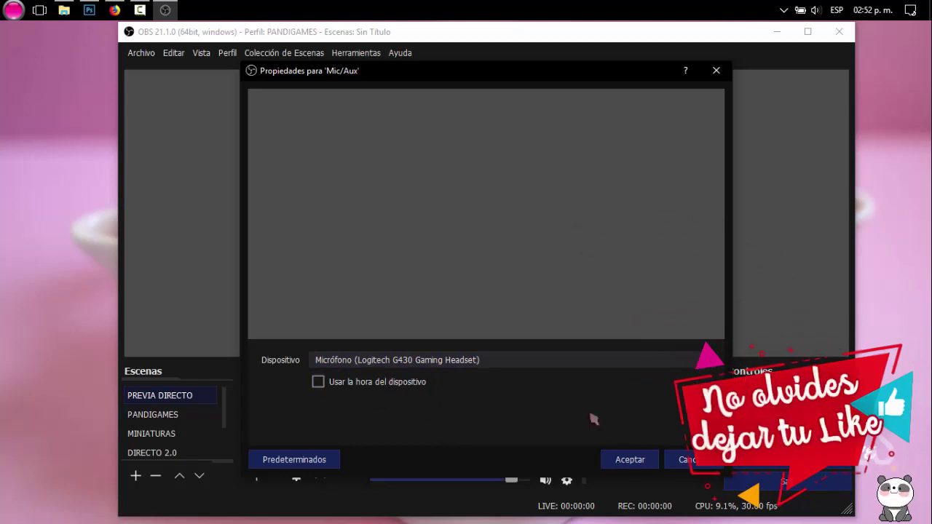
click(623, 463)
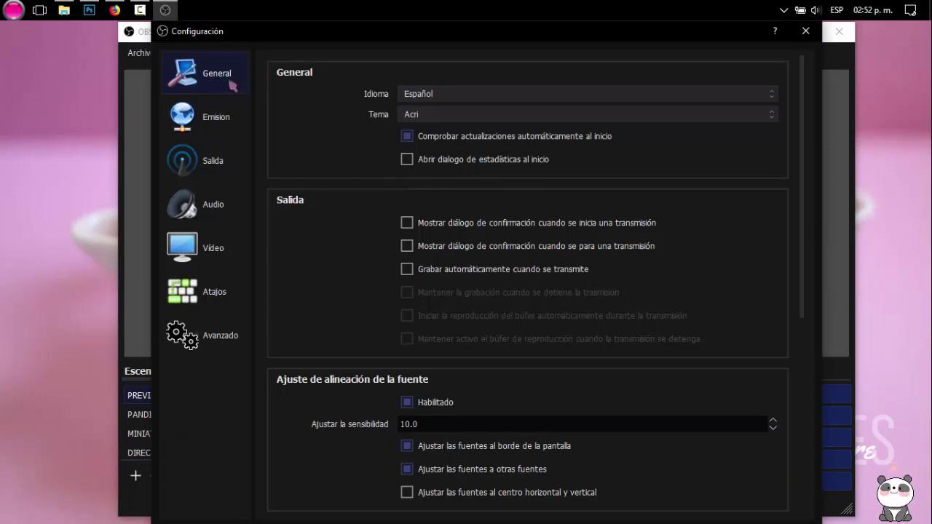
Keep the Acri theme and Español language in General settings, then go to Emision.
click(430, 122)
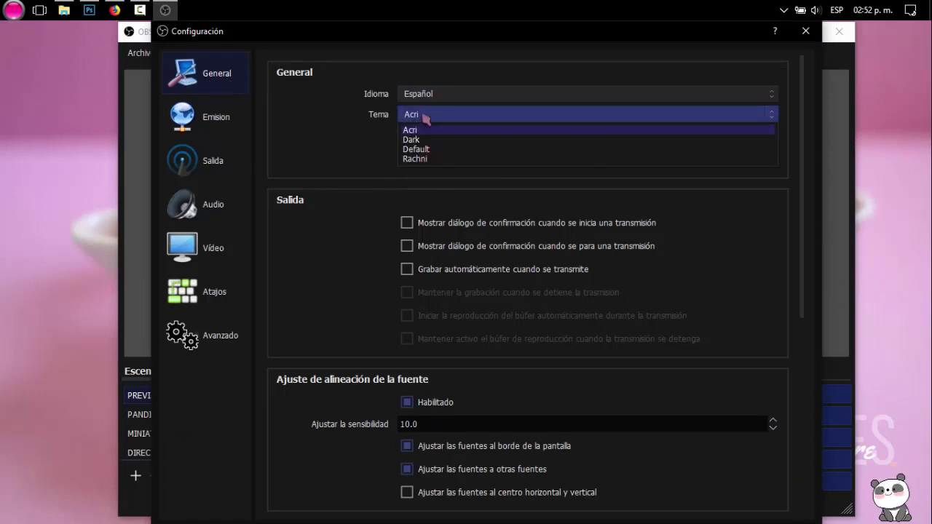
click(426, 118)
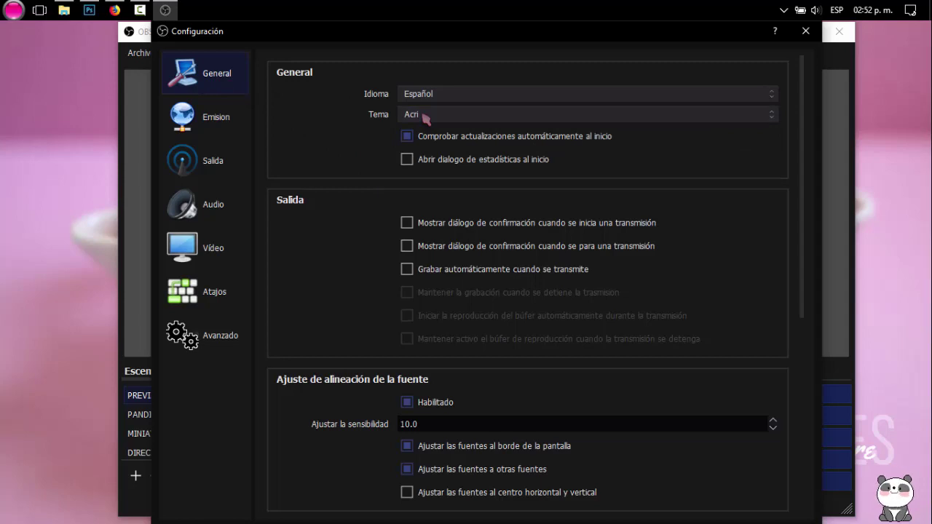
click(437, 95)
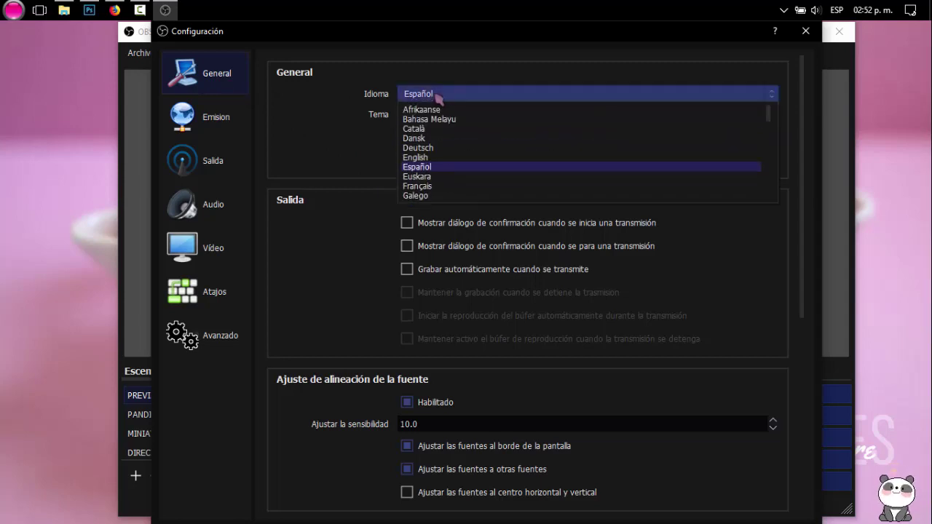
click(438, 97)
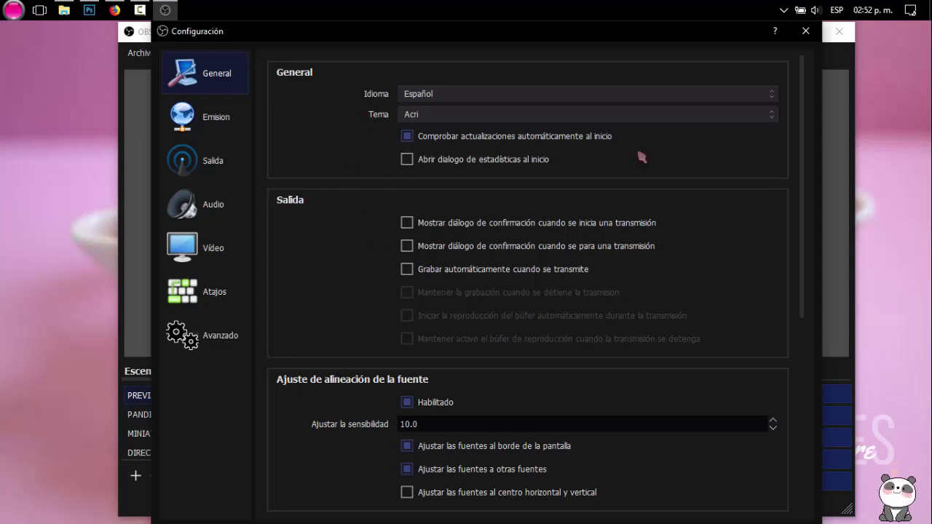
drag(805, 105, 774, 93)
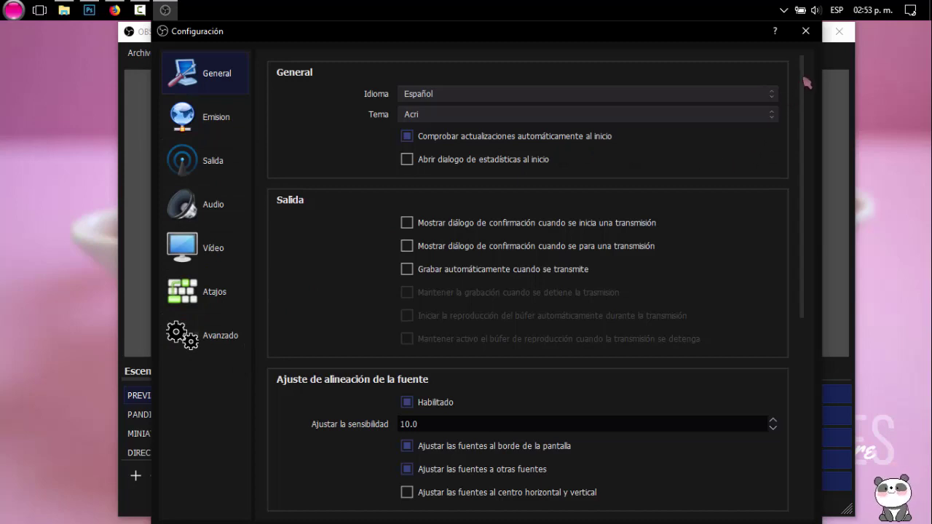
click(227, 128)
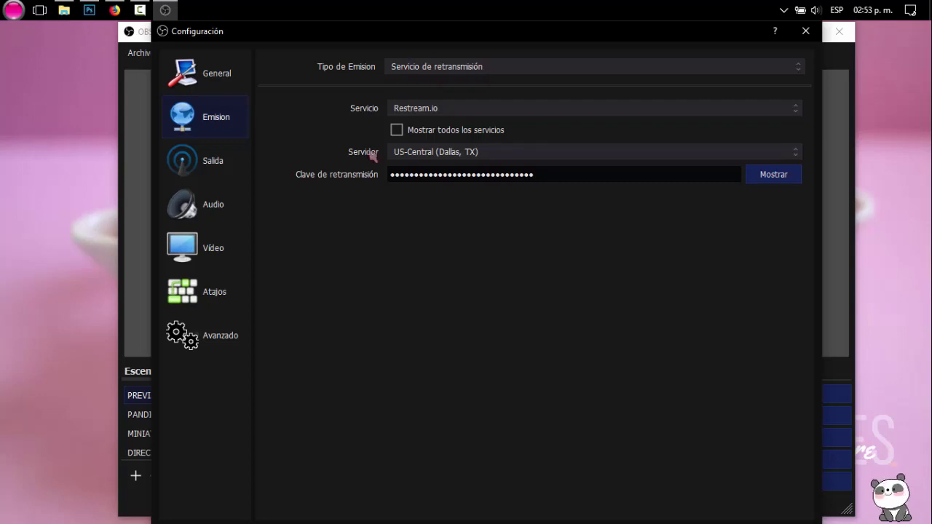
Keep Restream.io as the streaming service, then move on to the Salida settings.
click(418, 110)
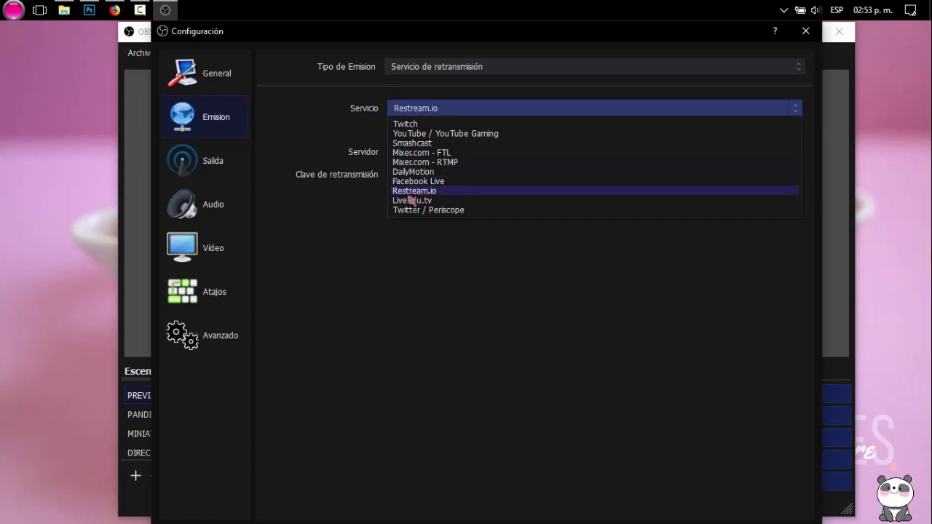
click(343, 213)
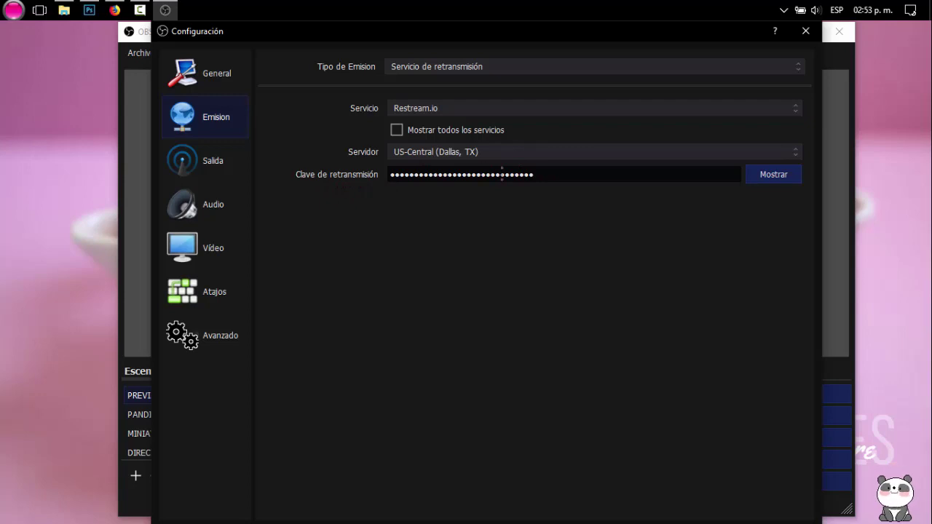
click(227, 172)
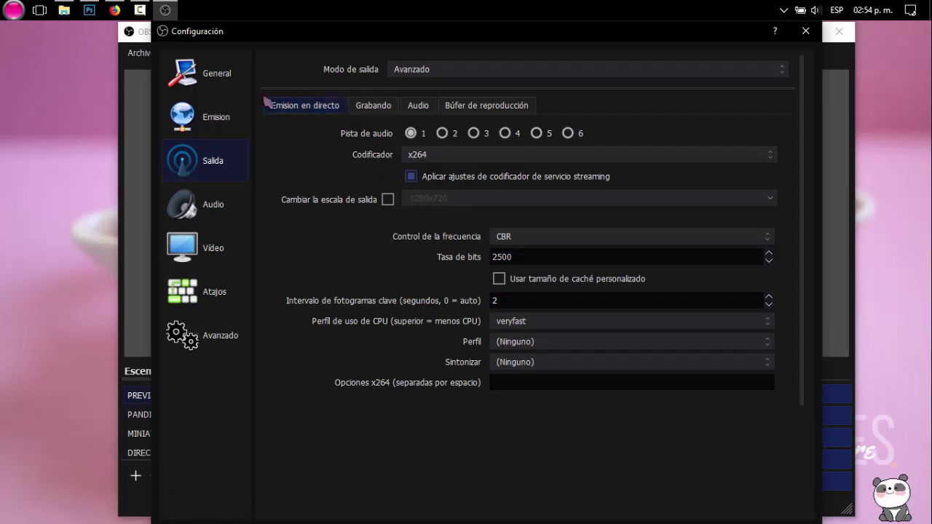
Toggle the output mode between Sencillo and Avanzado, leaving it on Avanzado.
click(415, 69)
click(417, 82)
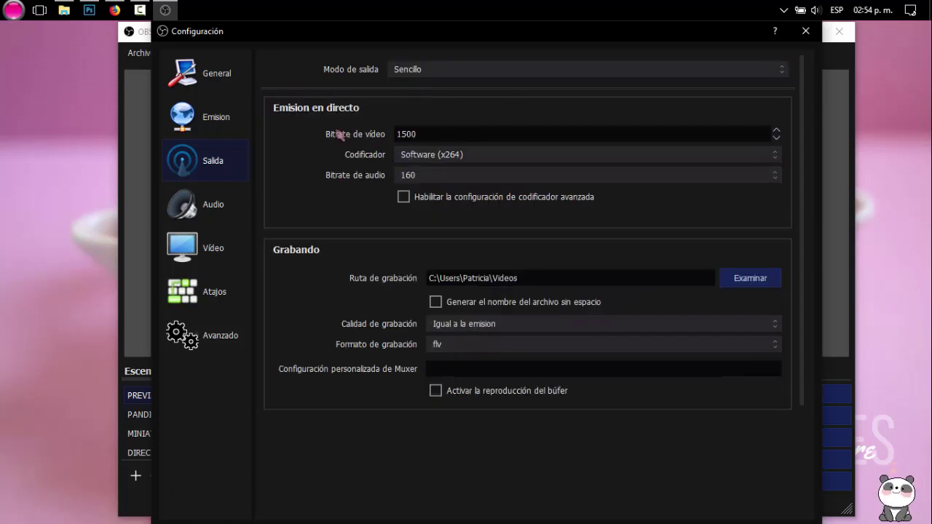
click(430, 71)
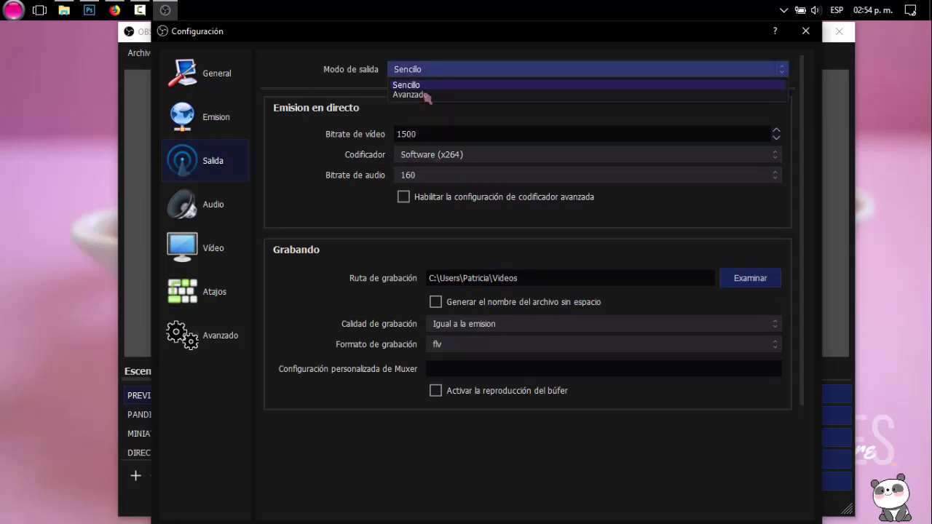
click(424, 96)
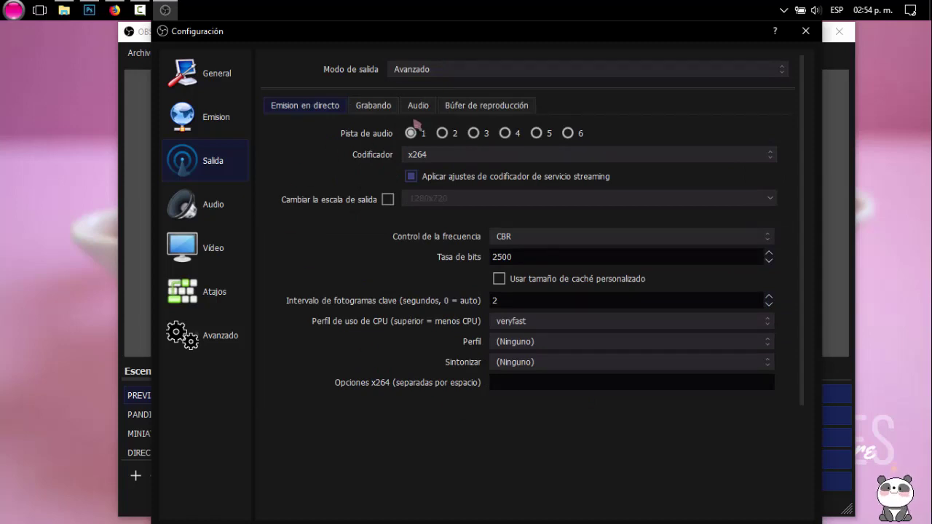
click(413, 74)
click(416, 85)
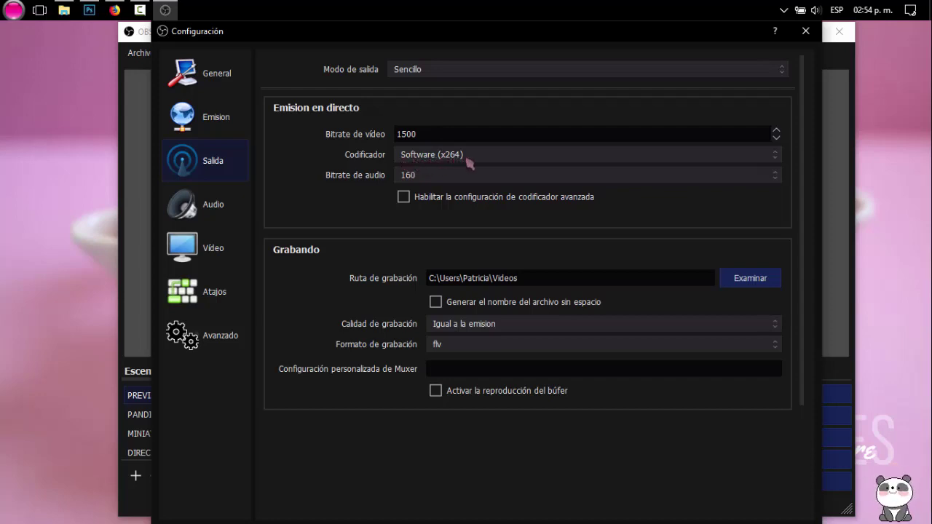
click(401, 73)
click(414, 102)
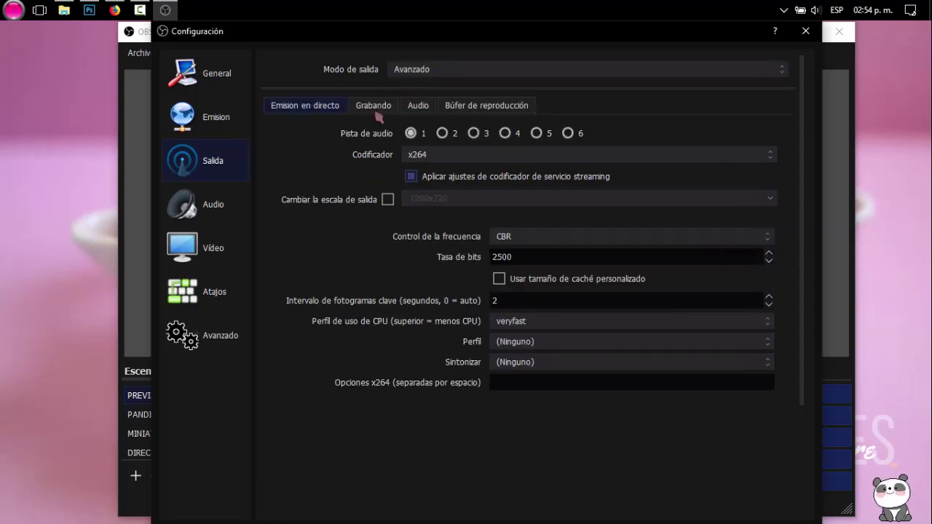
Review the Grabando, Audio and Búfer output tabs, then move on to Audio settings.
click(377, 113)
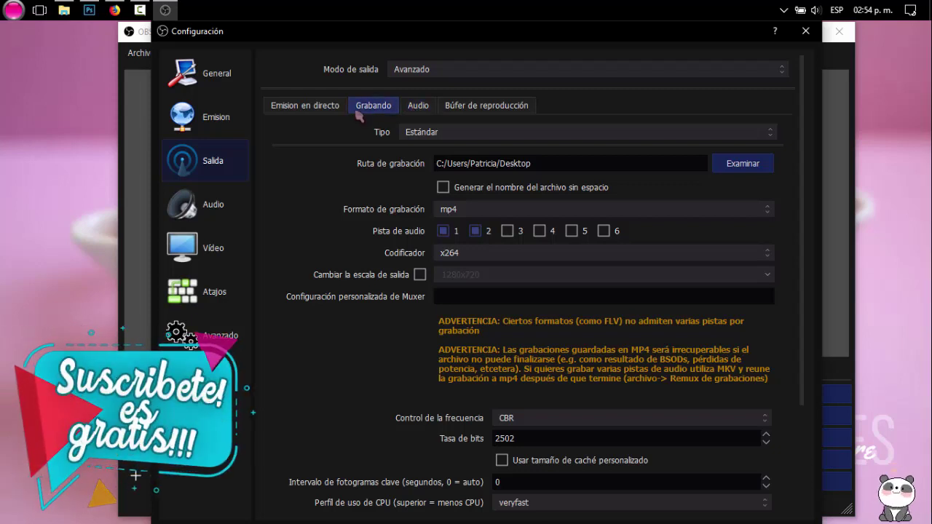
click(415, 106)
click(382, 113)
click(418, 106)
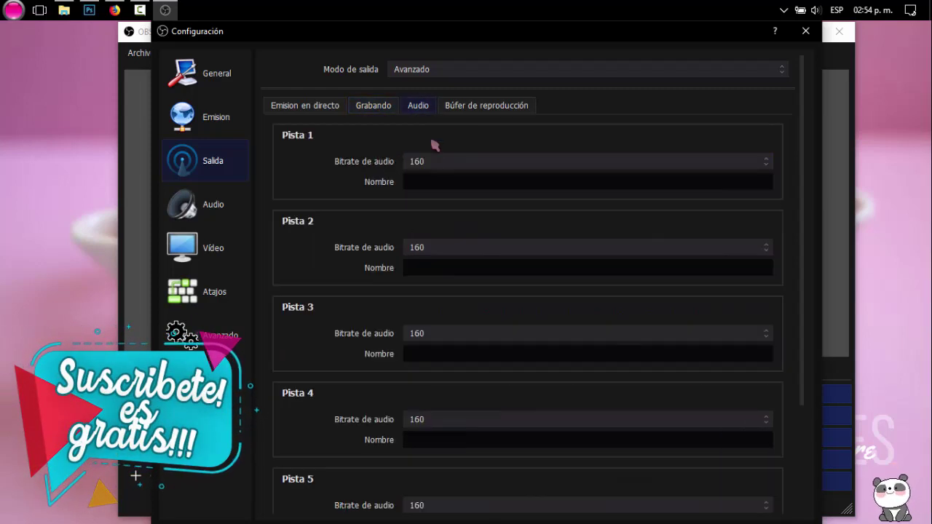
click(466, 106)
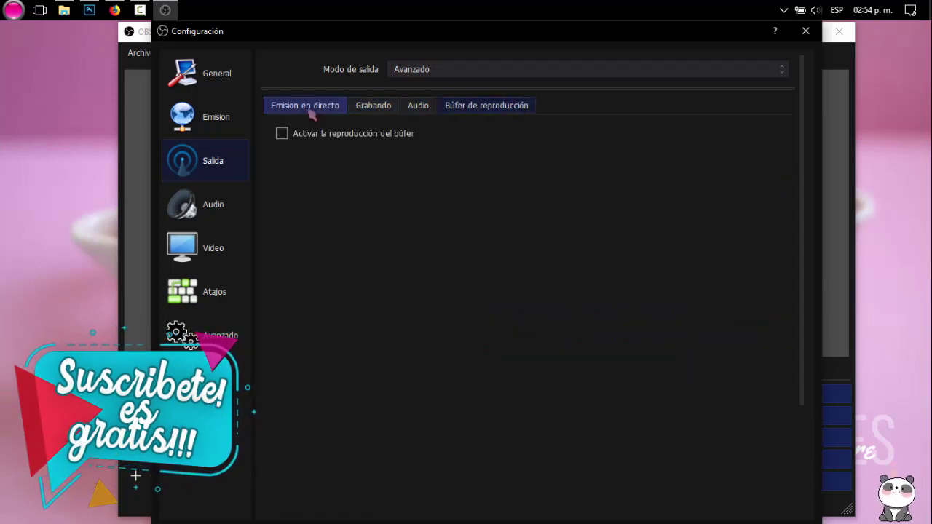
click(308, 108)
click(215, 204)
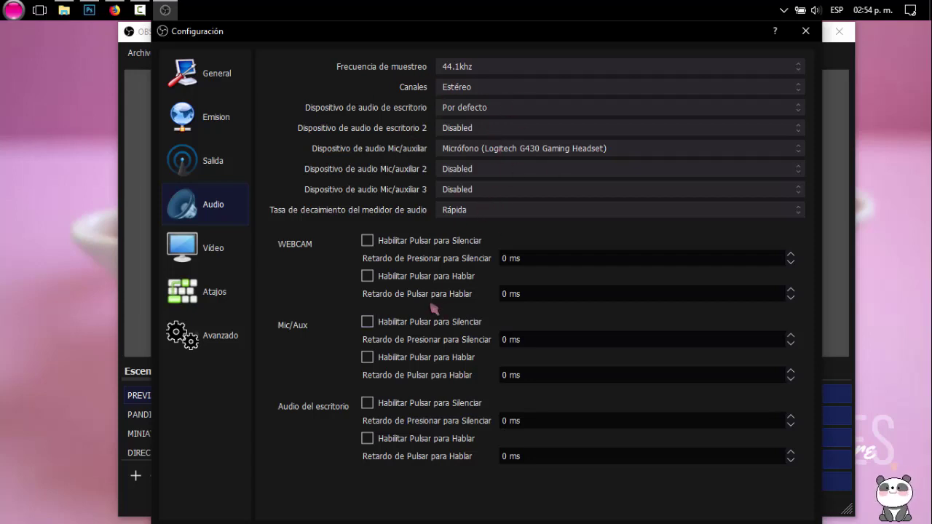
Review the Vídeo settings: 1280x720 base, 853x480 output resolution at 30 FPS.
click(220, 256)
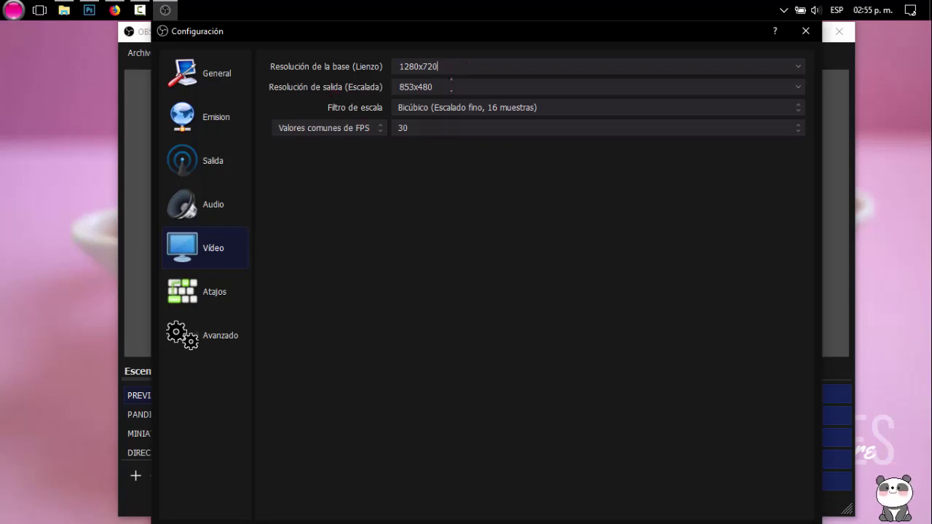
key(ctrl+a)
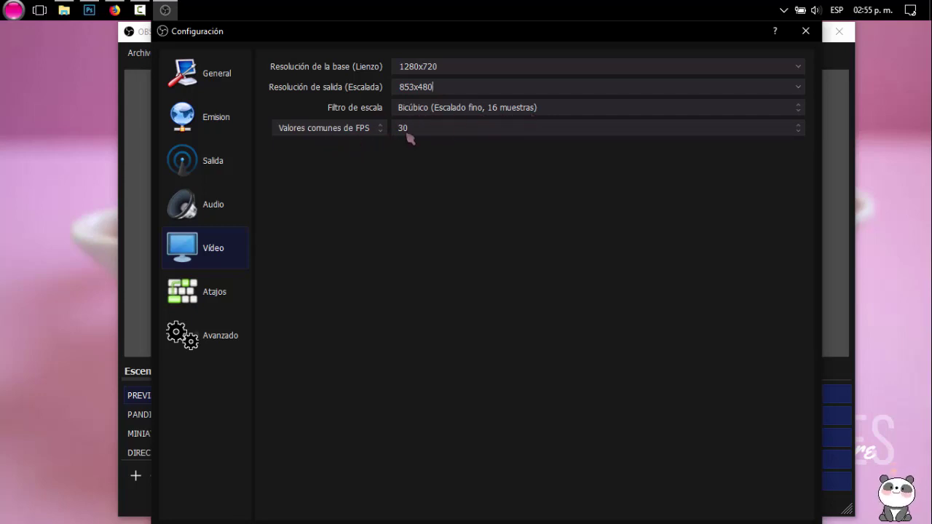
click(219, 290)
Browse the Avanzado and Atajos sections, return to General, and cancel without applying changes.
click(222, 335)
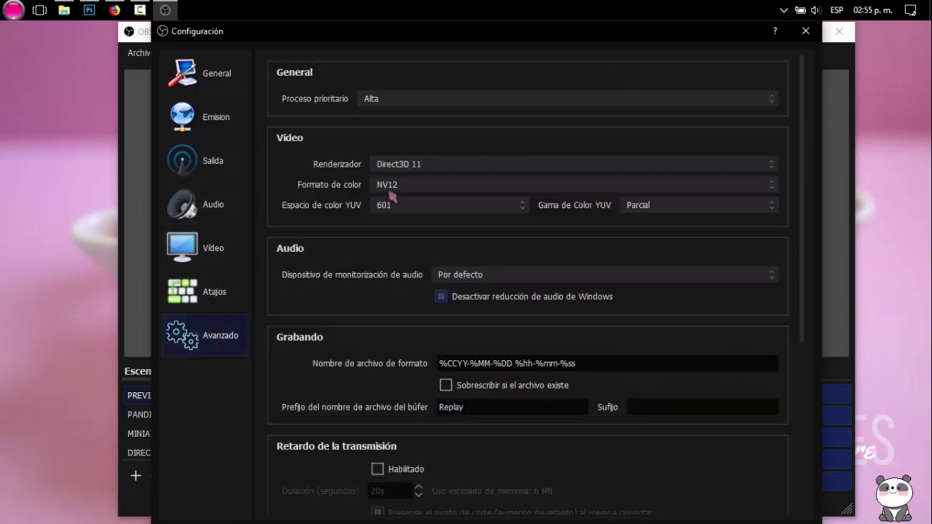
click(207, 291)
click(204, 333)
scroll(416, 283, down, 3)
scroll(392, 279, down, 2)
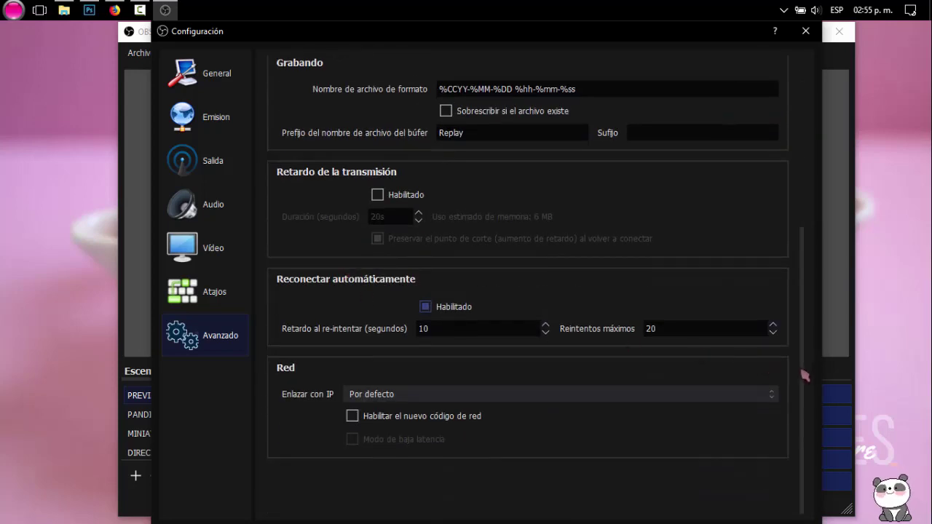
drag(806, 375, 799, 189)
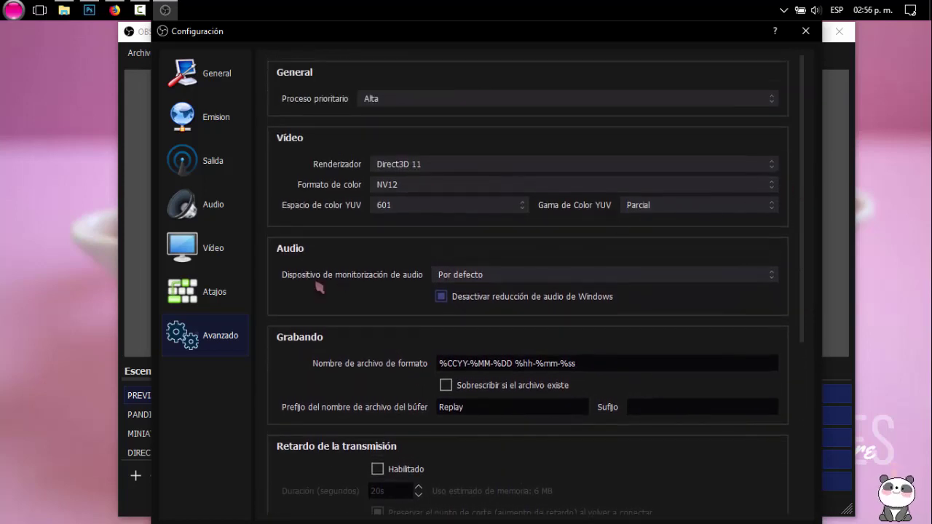
click(226, 93)
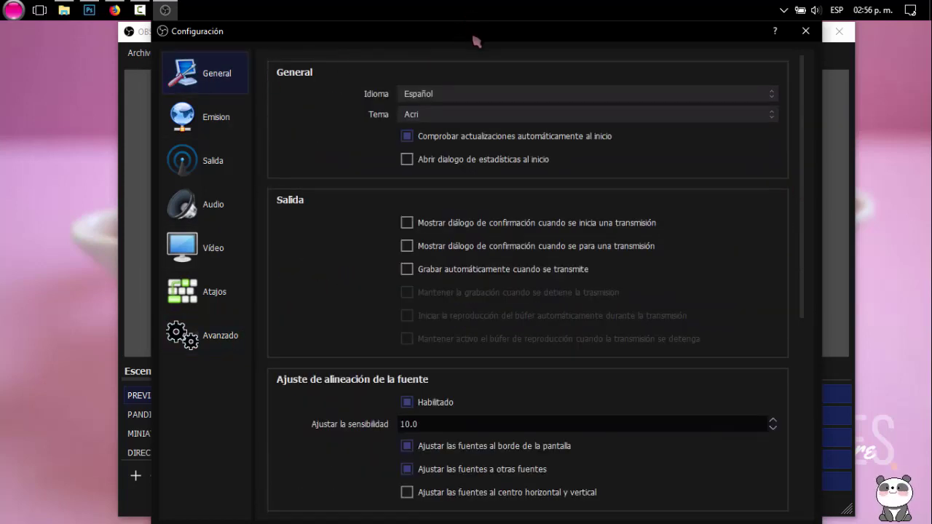
mouse_move(473, 38)
mouse_down()
mouse_move(474, 28)
mouse_move(474, 75)
mouse_move(473, 45)
mouse_up()
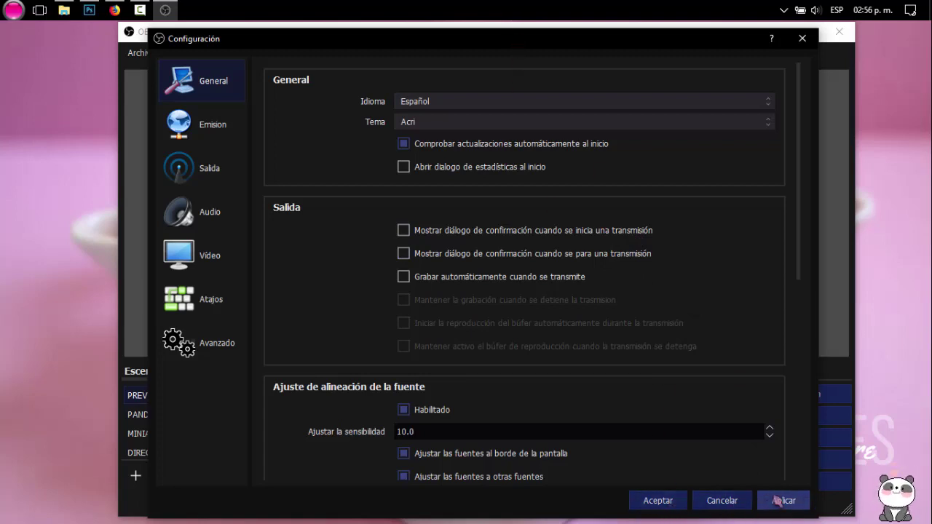
click(709, 507)
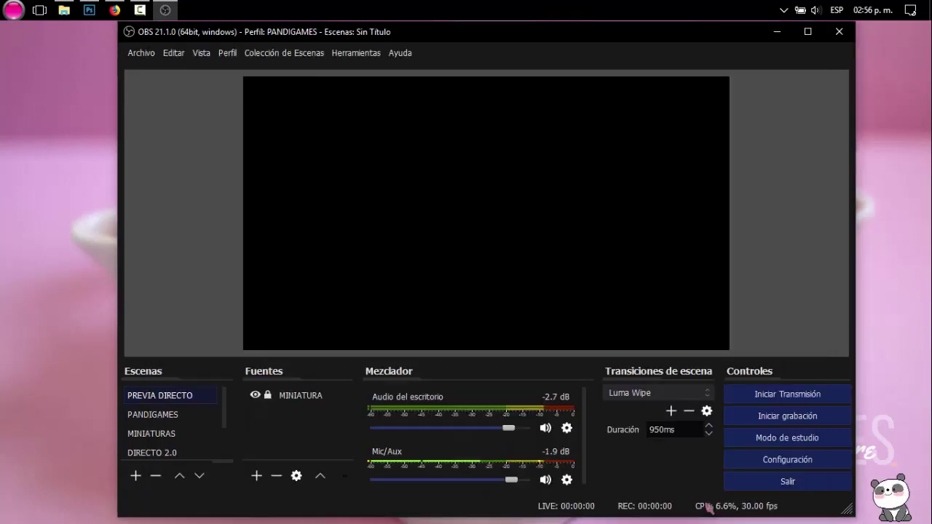
Duplicate the current profile as ORANGEE and bring Firefox back to the front.
click(234, 57)
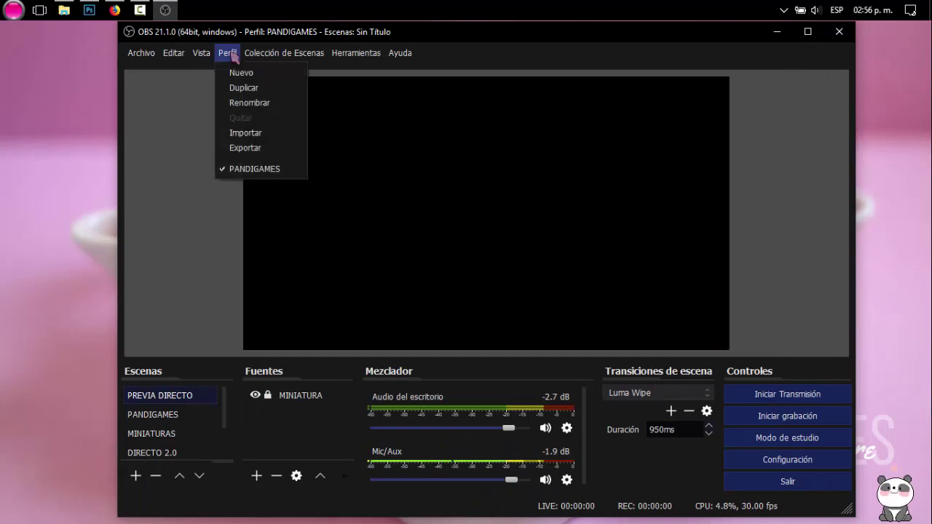
click(245, 91)
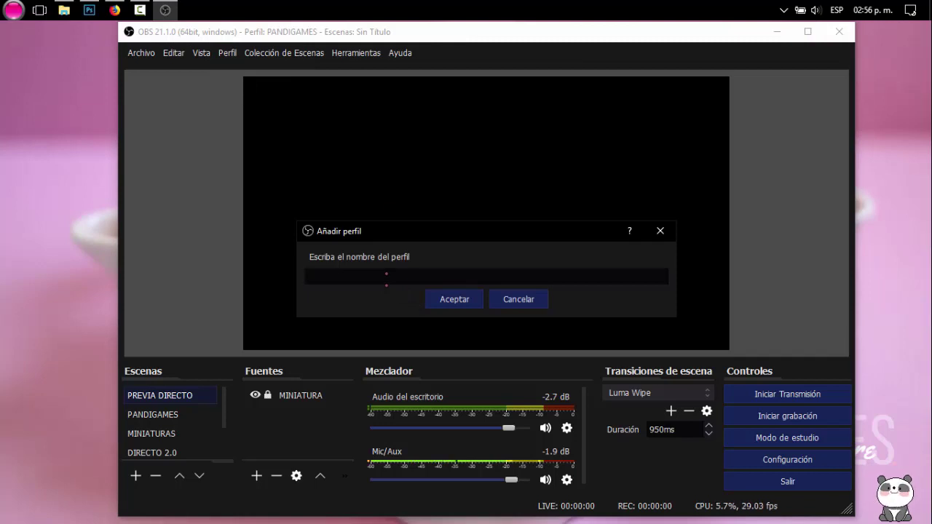
text(ORANGEE)
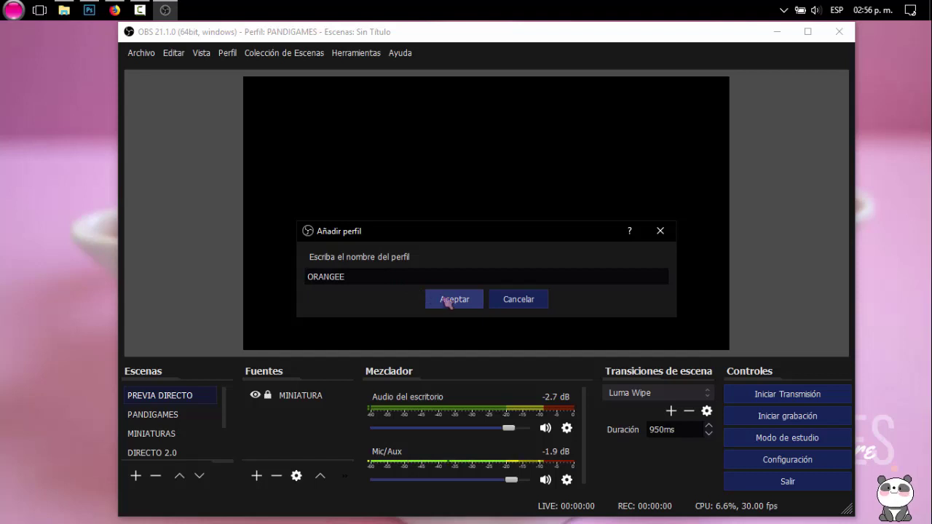
click(447, 300)
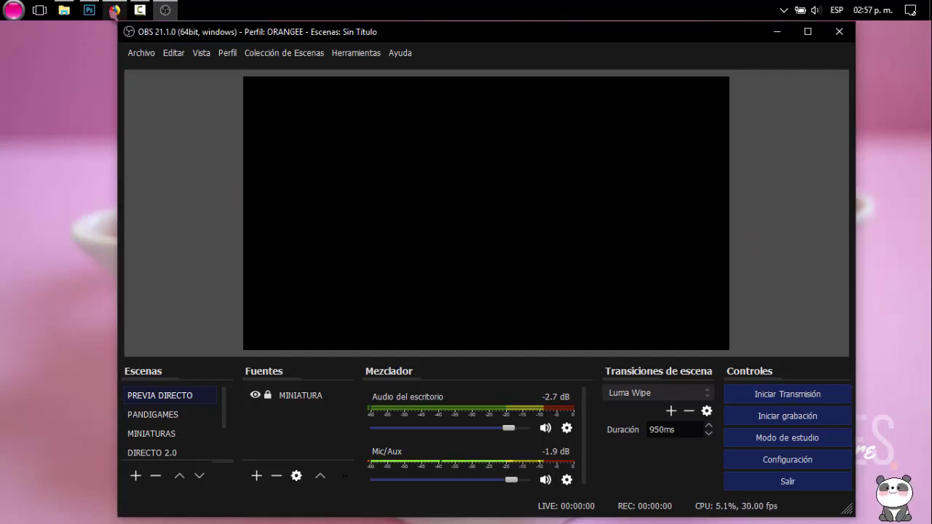
click(114, 10)
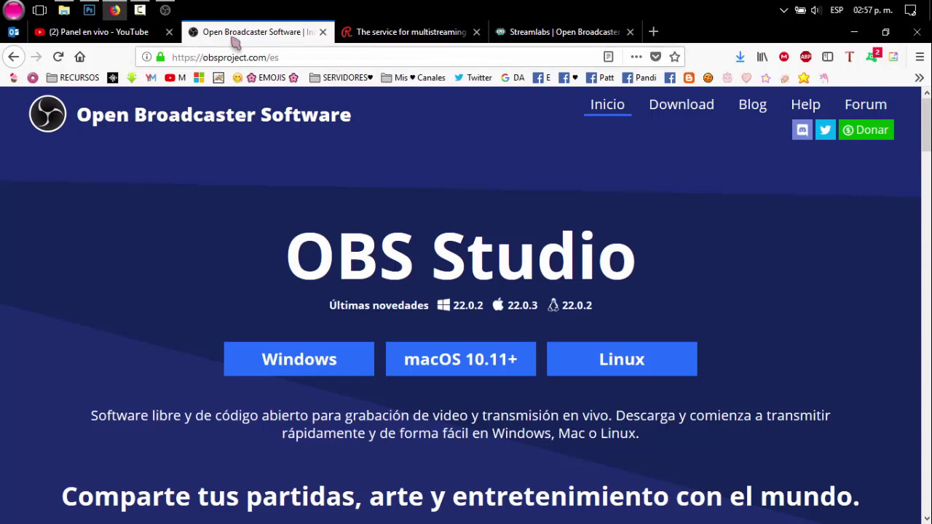
Sign up on Restream.io with an e-mail address and a pasted password.
click(367, 37)
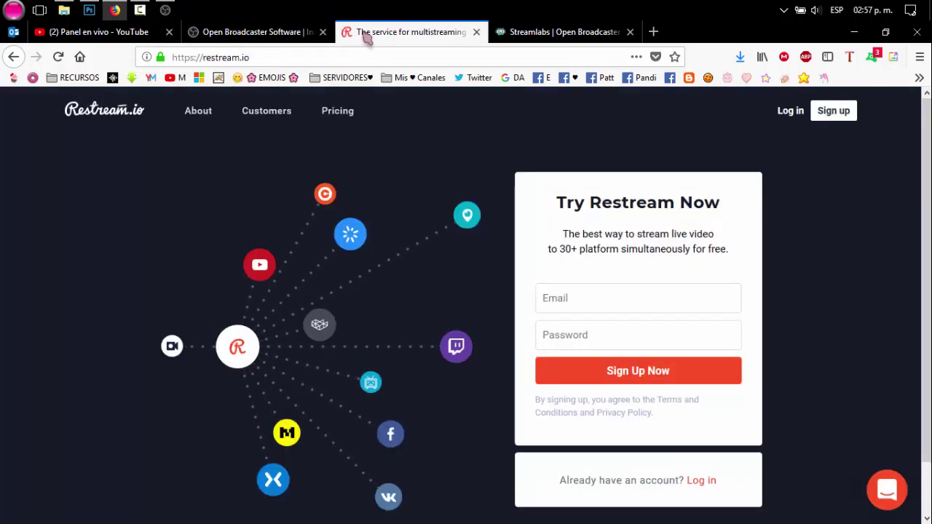
click(600, 297)
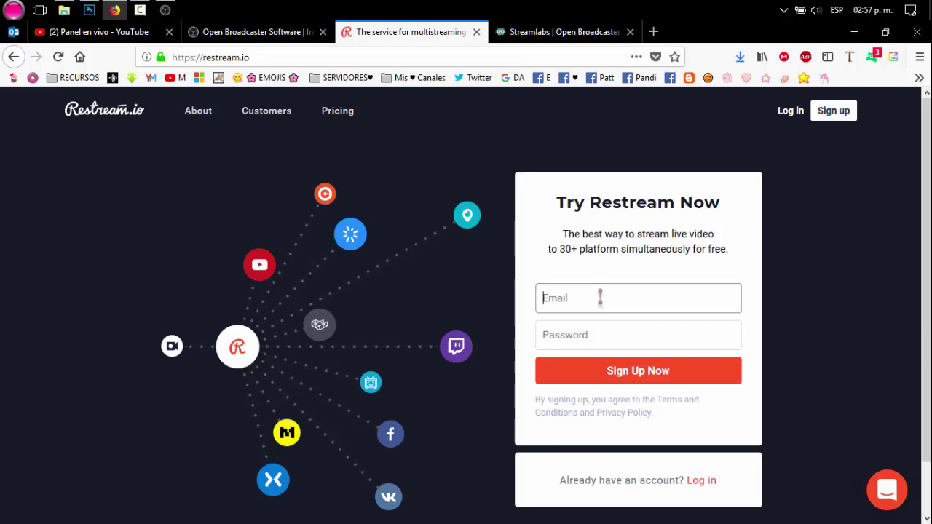
text(canal)
click(607, 334)
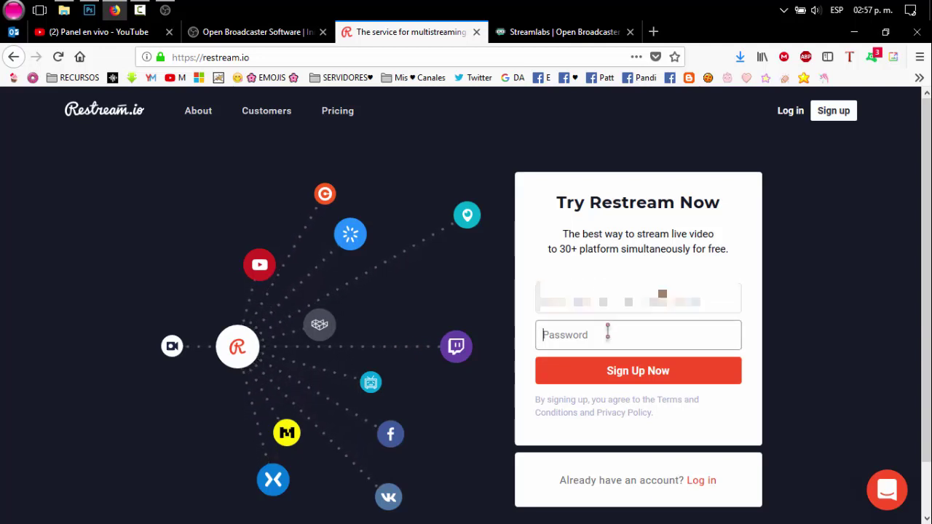
key(ctrl+v)
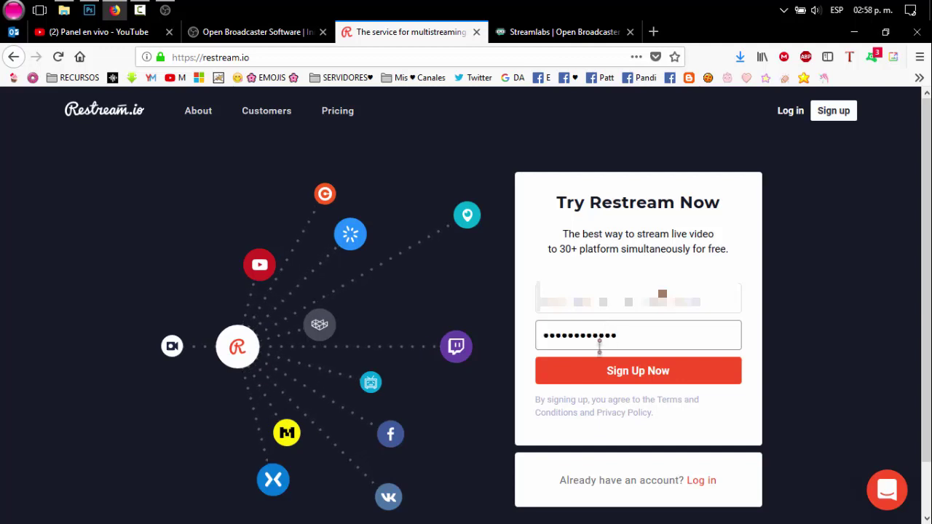
click(628, 376)
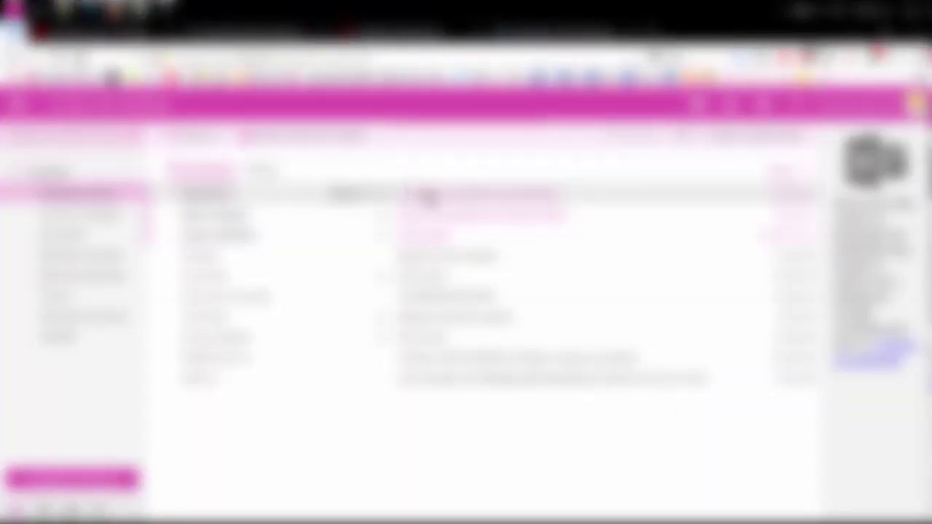
Open Restream's confirmation e-mail in Outlook and confirm the e-mail address.
click(430, 196)
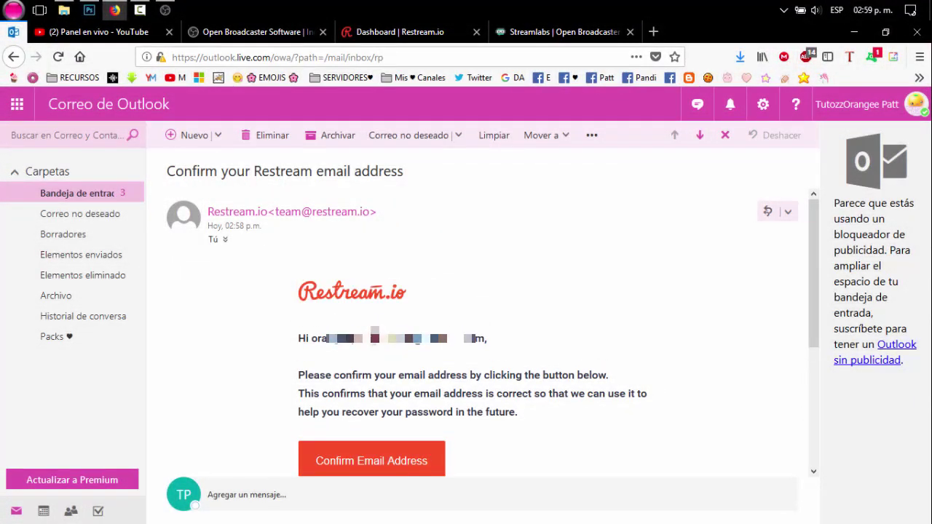
click(362, 467)
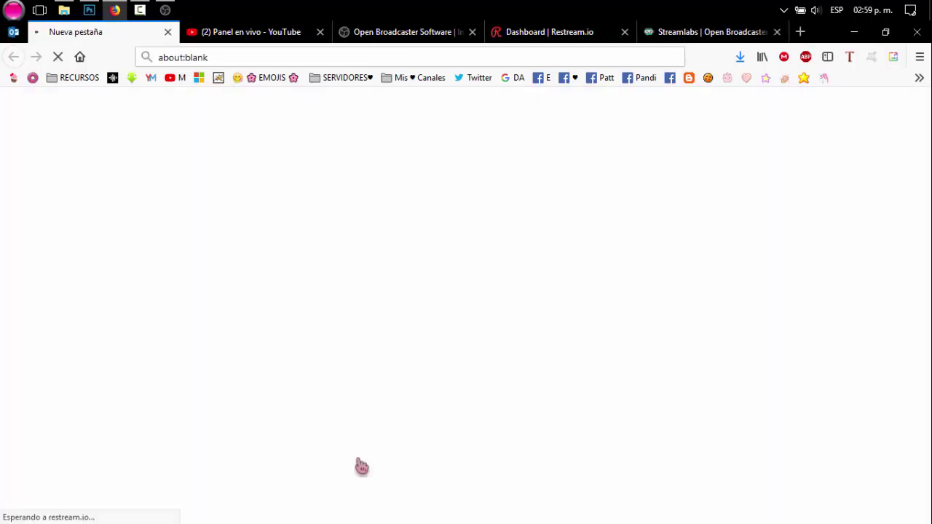
Close the duplicate Restream tab and add a YouTube Stream Now channel, starting its connection.
click(625, 32)
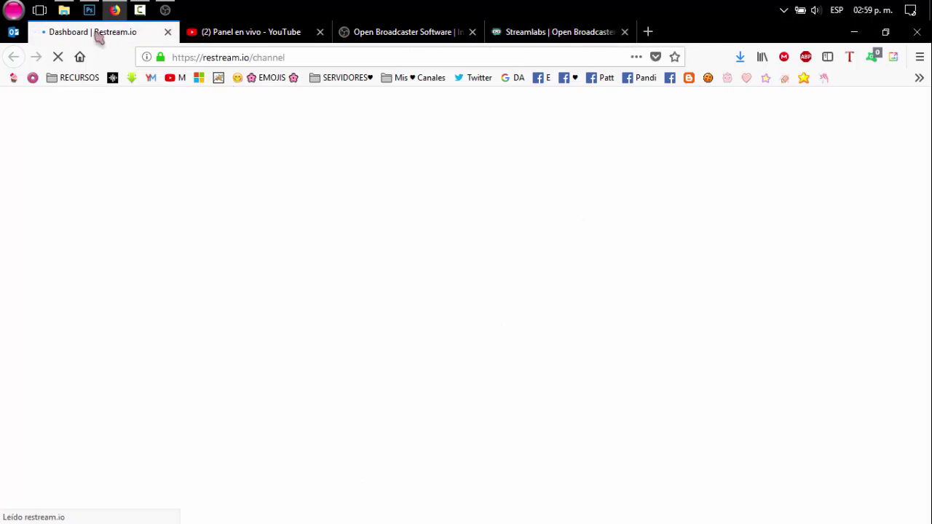
drag(97, 36, 370, 41)
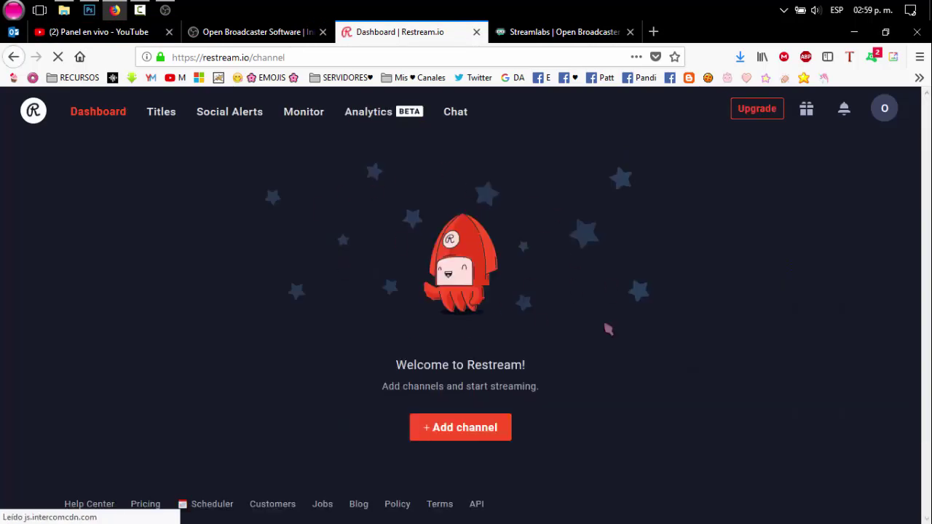
click(441, 431)
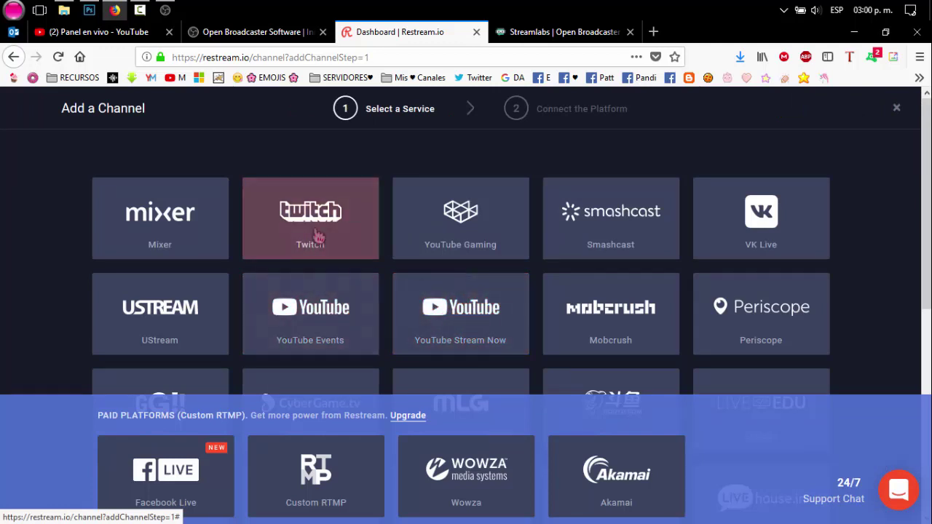
scroll(524, 298, down, 4)
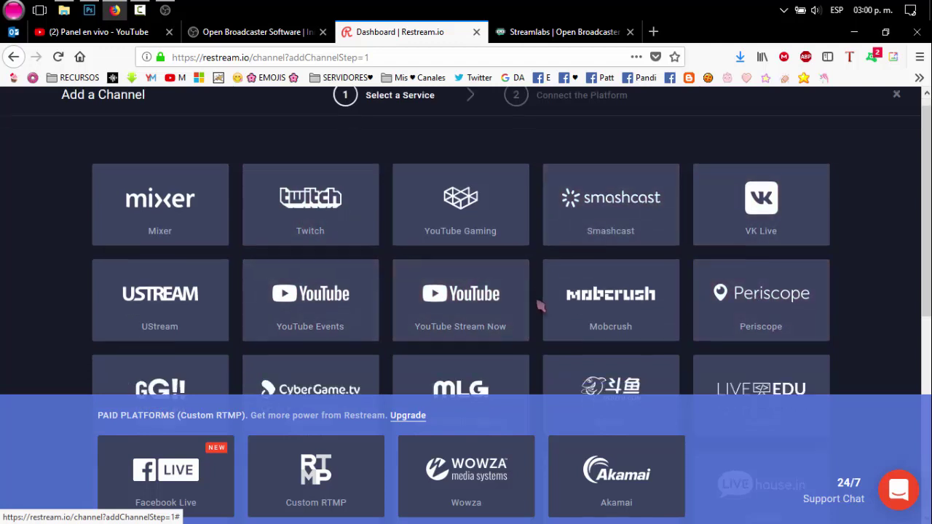
scroll(466, 255, up, 4)
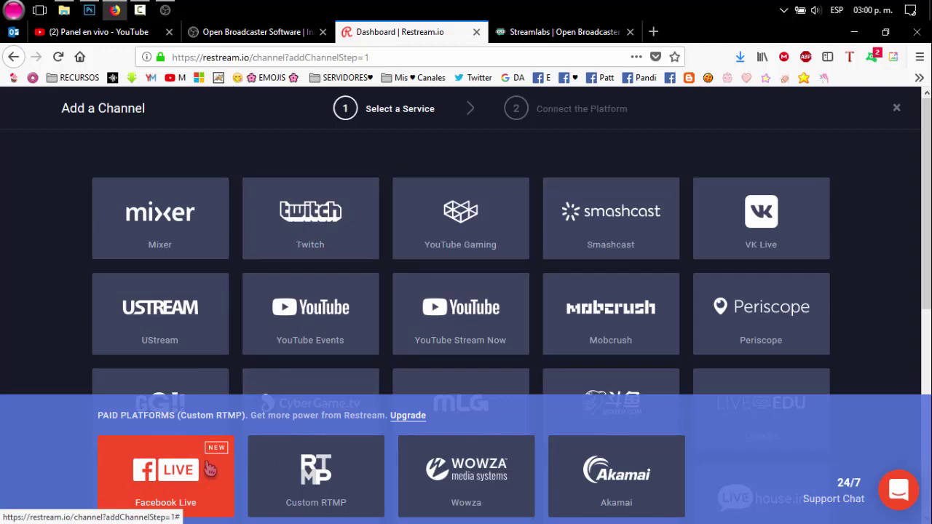
click(473, 313)
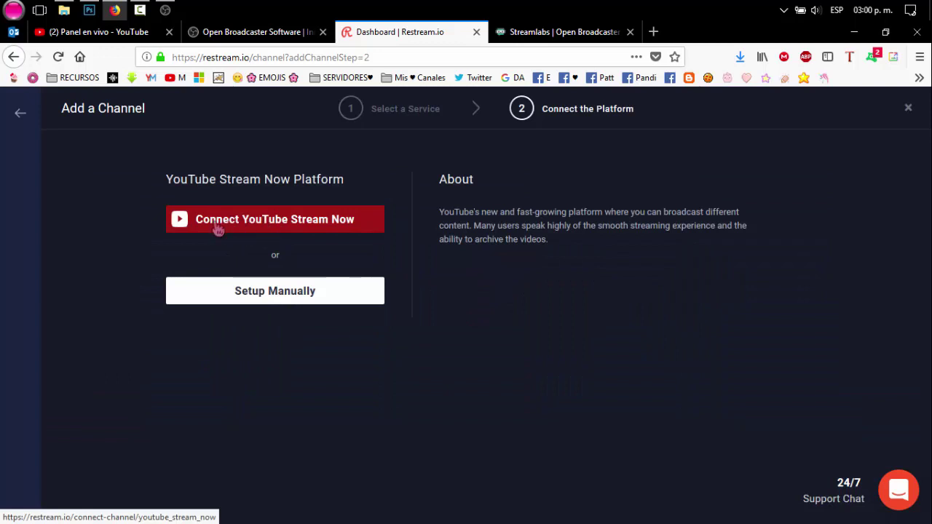
click(318, 225)
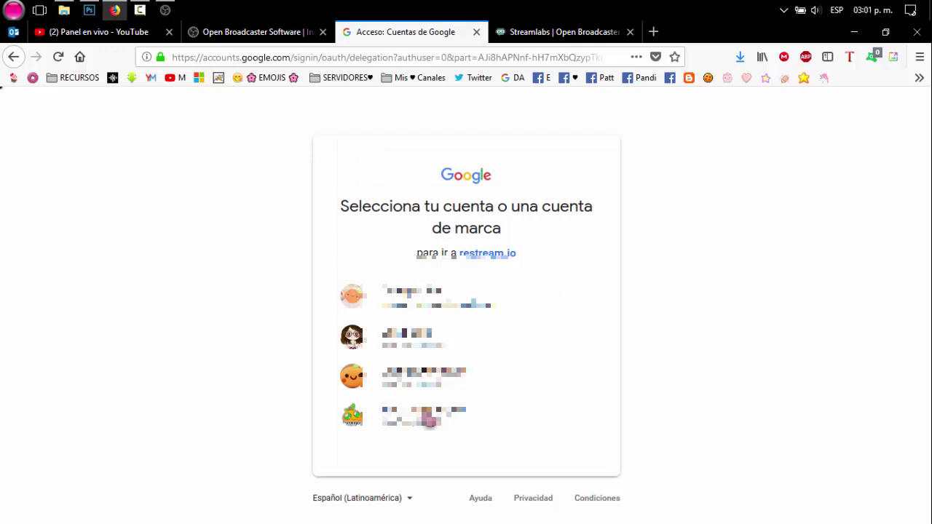
Choose the YouTube account in Google's chooser and allow restream.io access with Permitir.
click(415, 423)
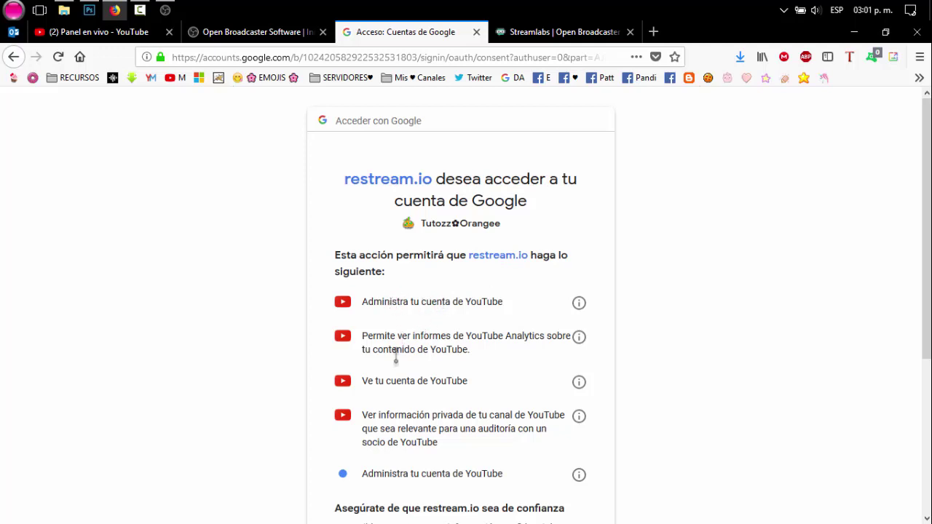
scroll(441, 422, down, 3)
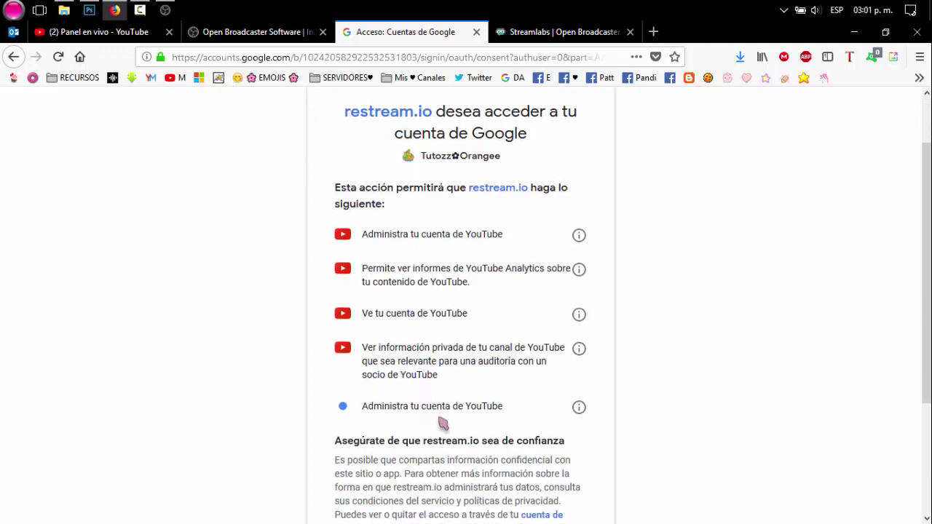
click(557, 429)
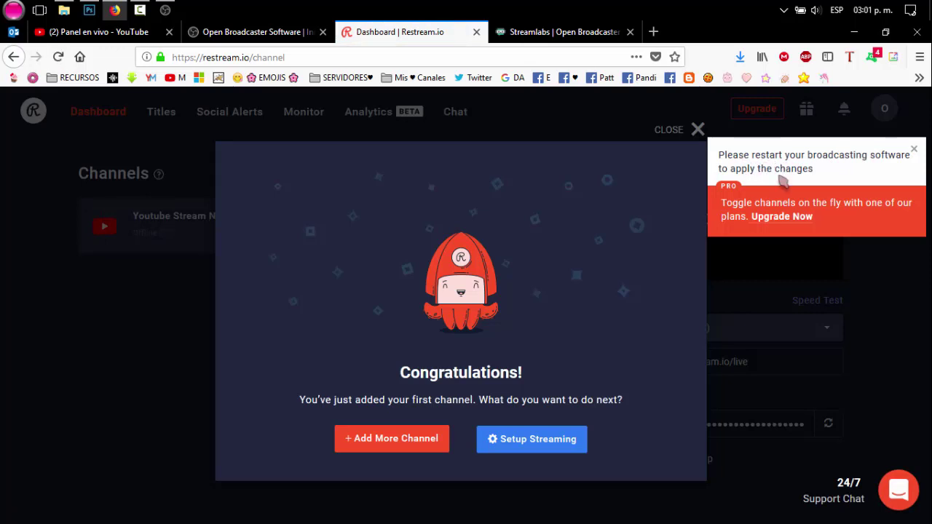
Dismiss the Restream notifications and select the US-Central (Dallas, TX) RTMP server.
click(779, 180)
click(758, 169)
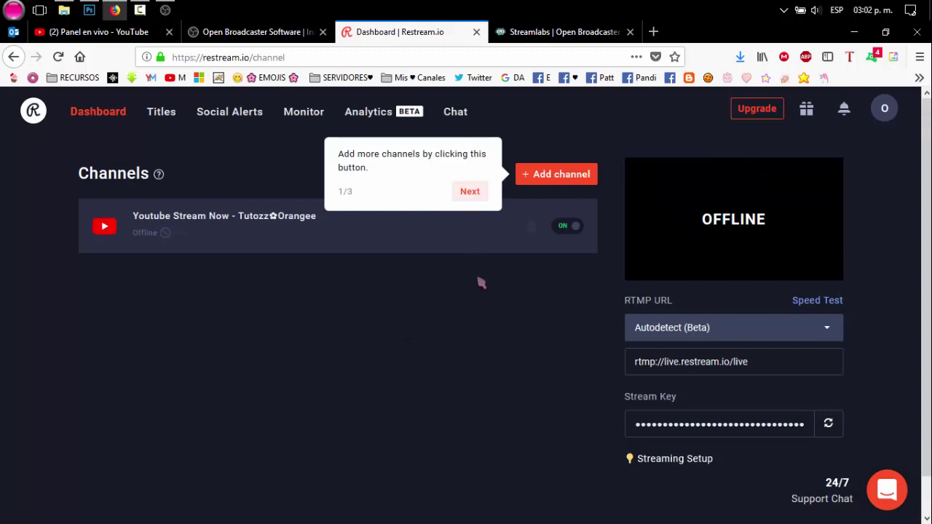
click(534, 179)
triple_click(360, 197)
click(499, 224)
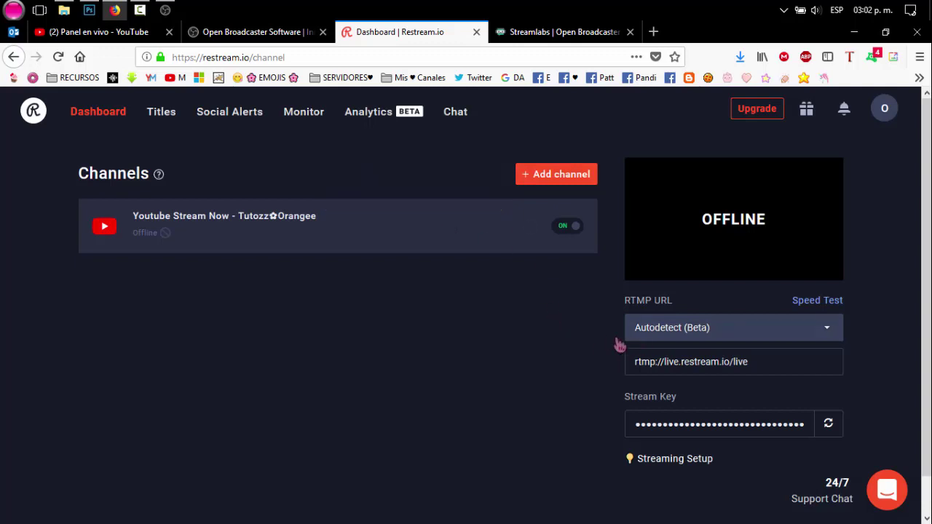
click(696, 336)
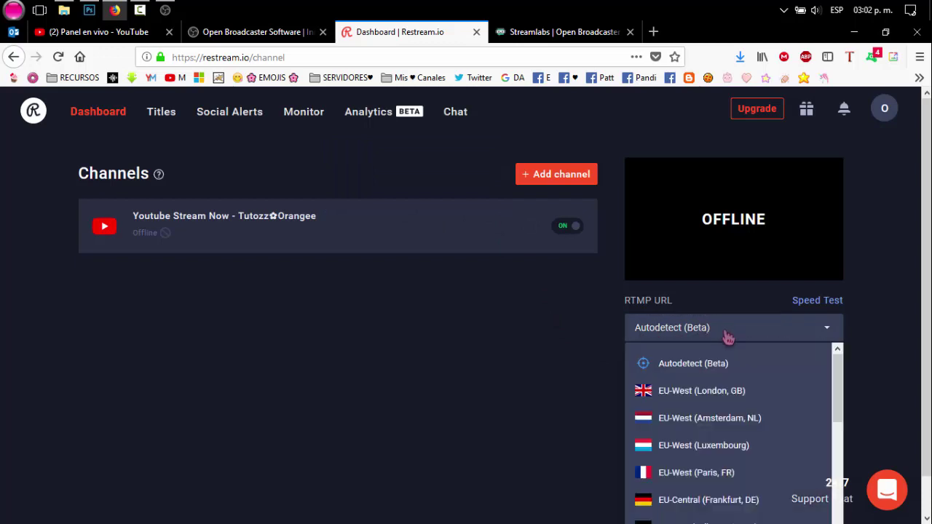
scroll(729, 412, down, 5)
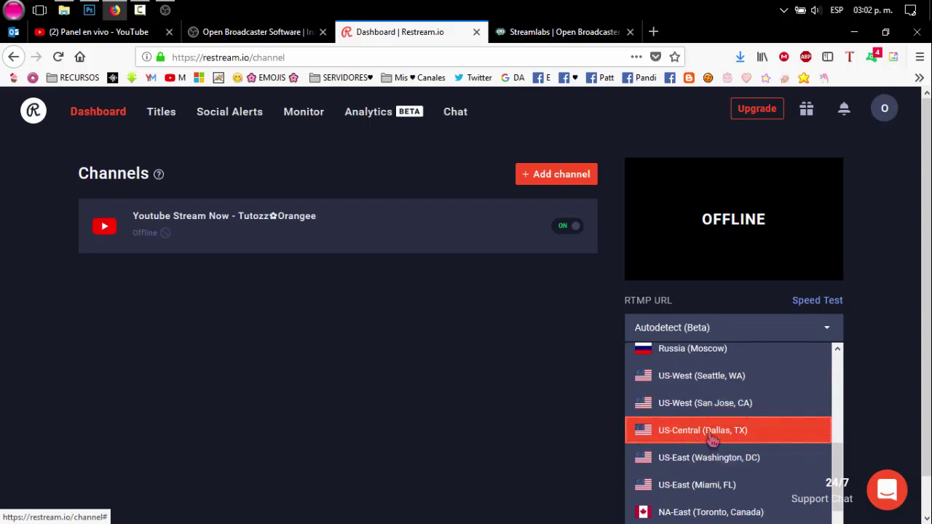
click(710, 431)
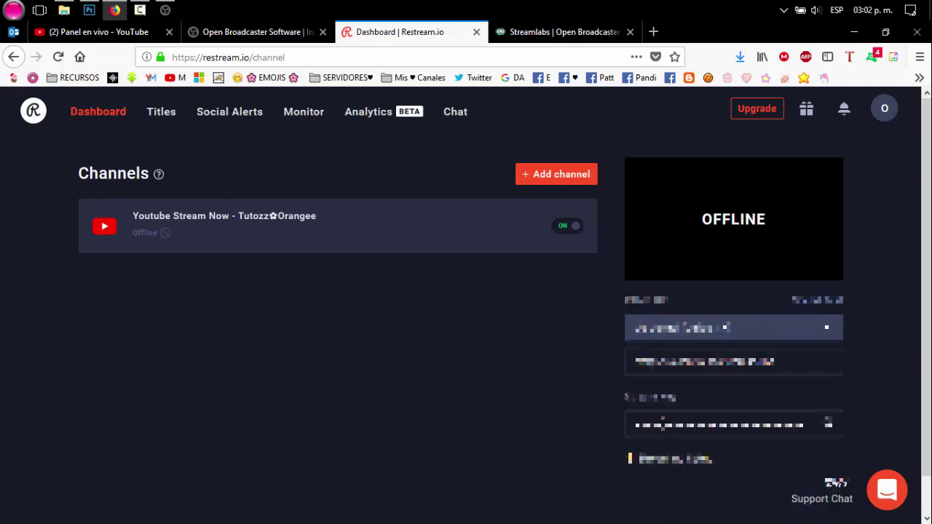
Copy the RTMP server value, then the YouTube channel's stream key, to the clipboard.
right_click(699, 422)
click(753, 274)
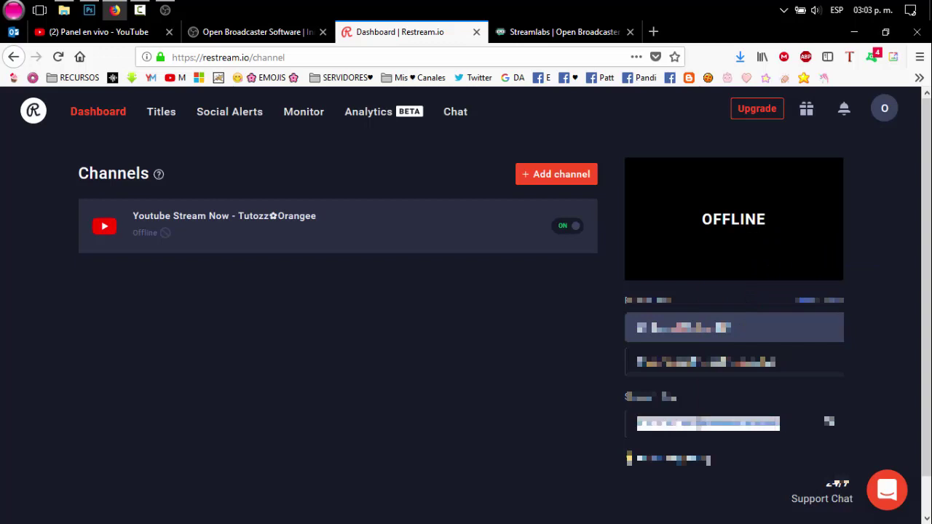
click(576, 434)
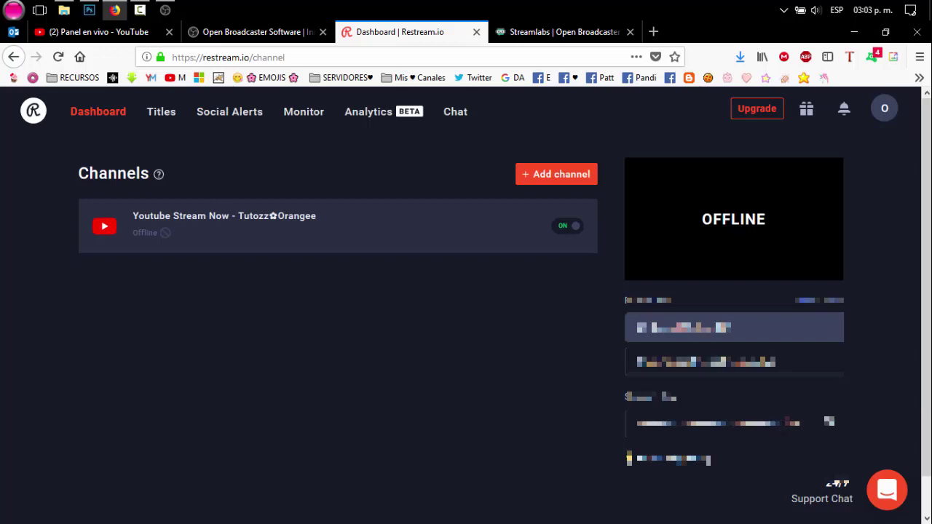
drag(638, 424, 780, 423)
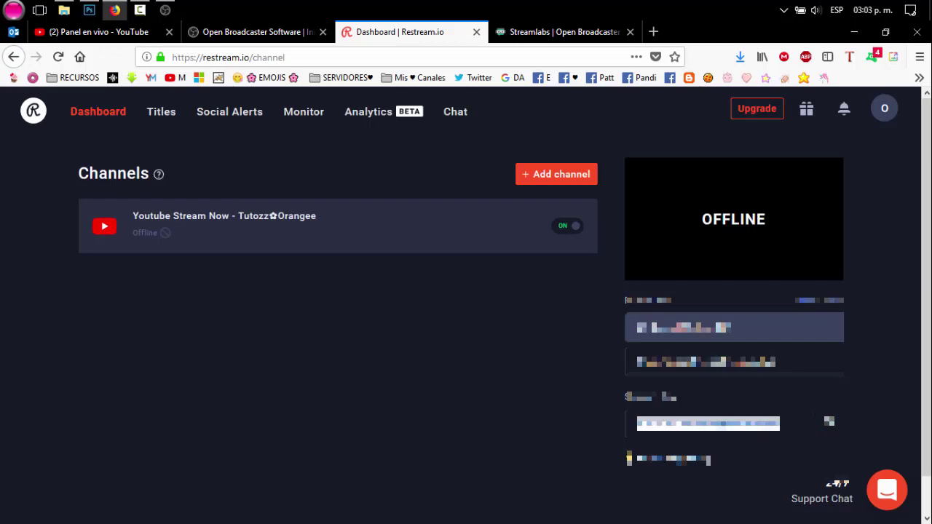
right_click(748, 427)
click(778, 279)
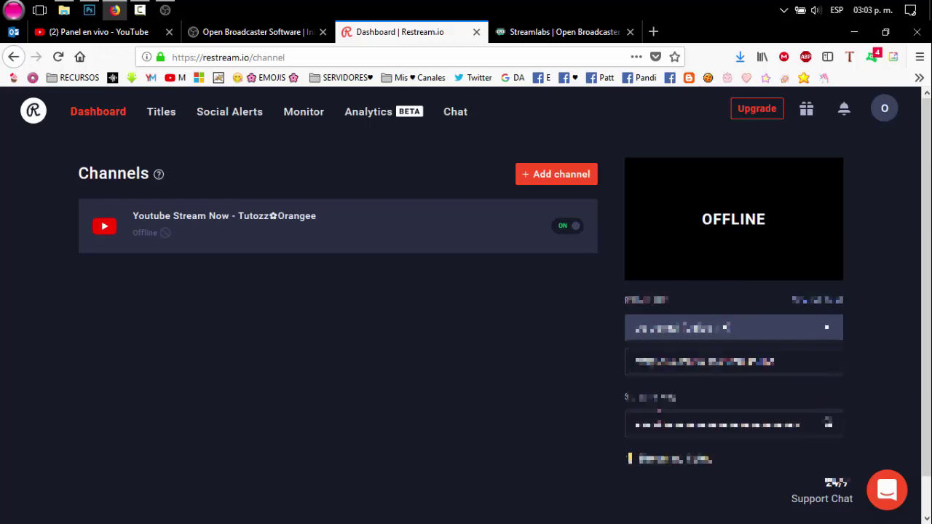
In OBS Configuración > Emisión, replace the Clave de retransmisión with the copied key and verify it.
click(855, 31)
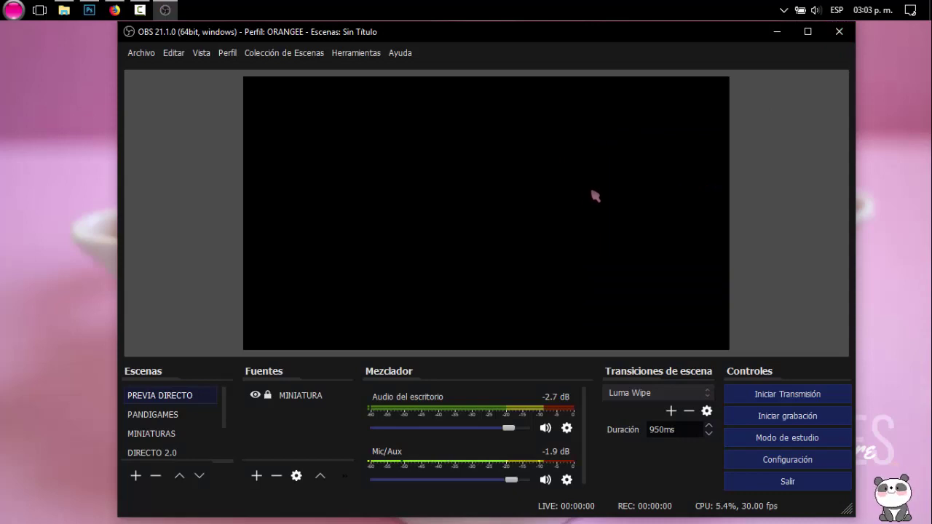
click(768, 460)
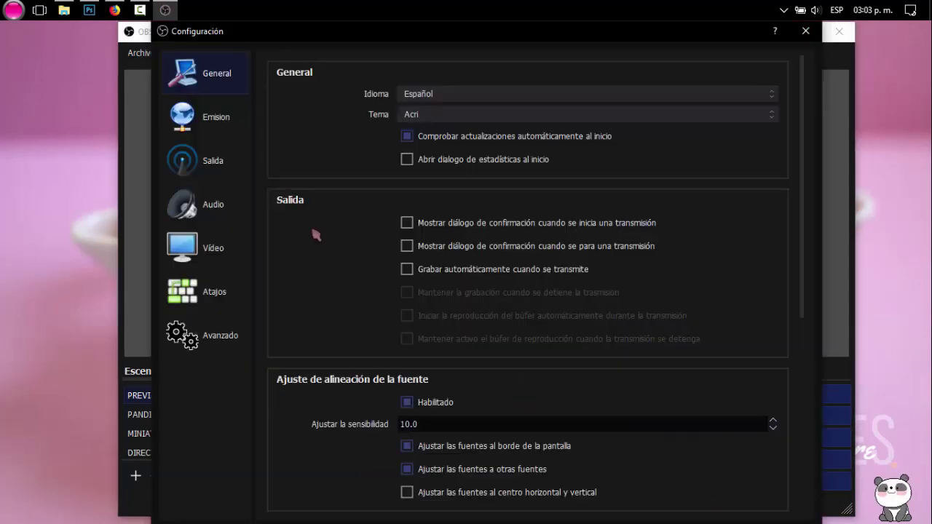
click(229, 119)
drag(535, 174, 375, 188)
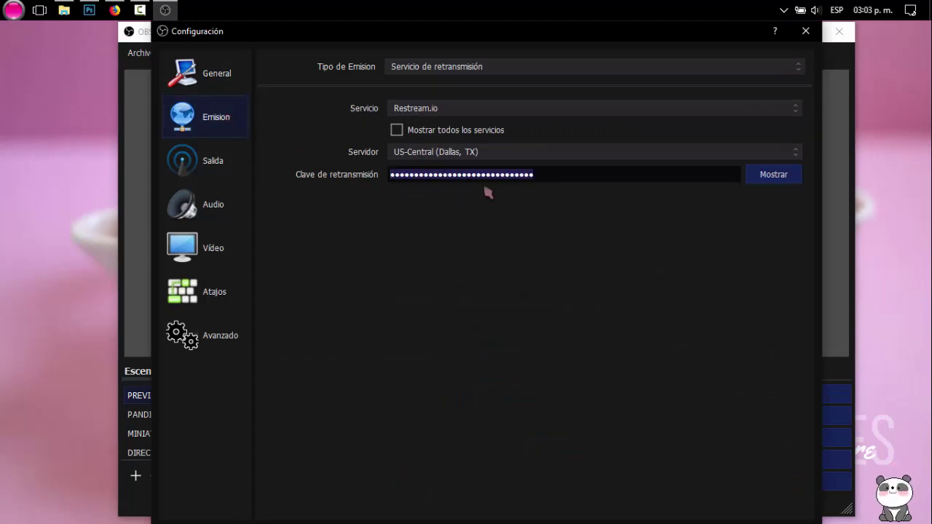
key(BackSpace)
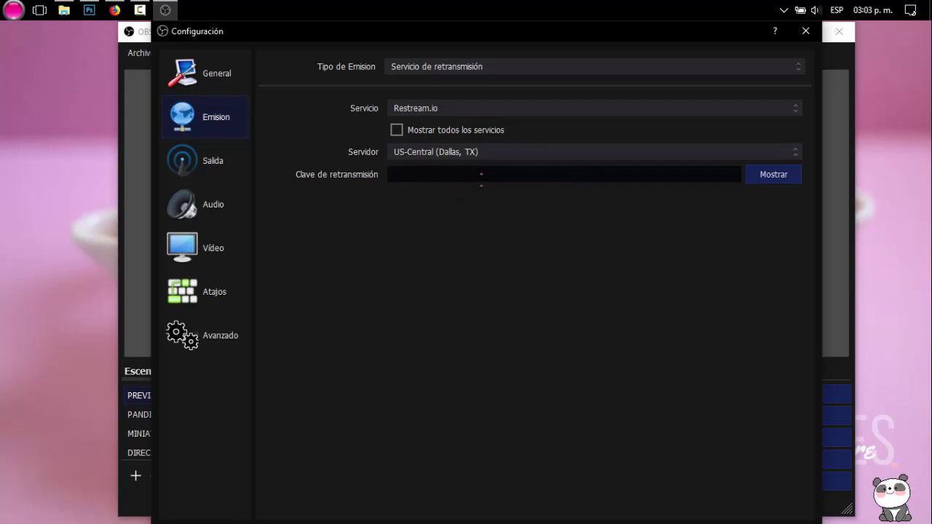
key(ctrl+v)
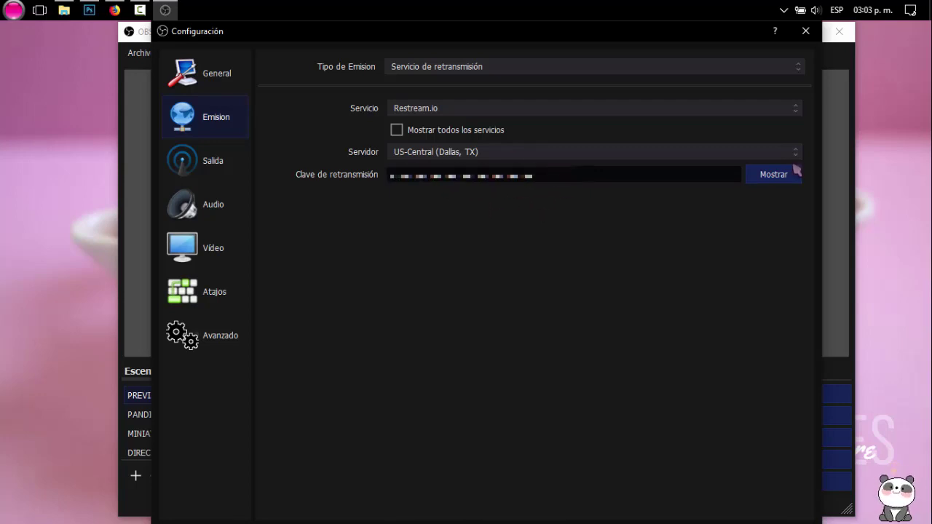
click(772, 174)
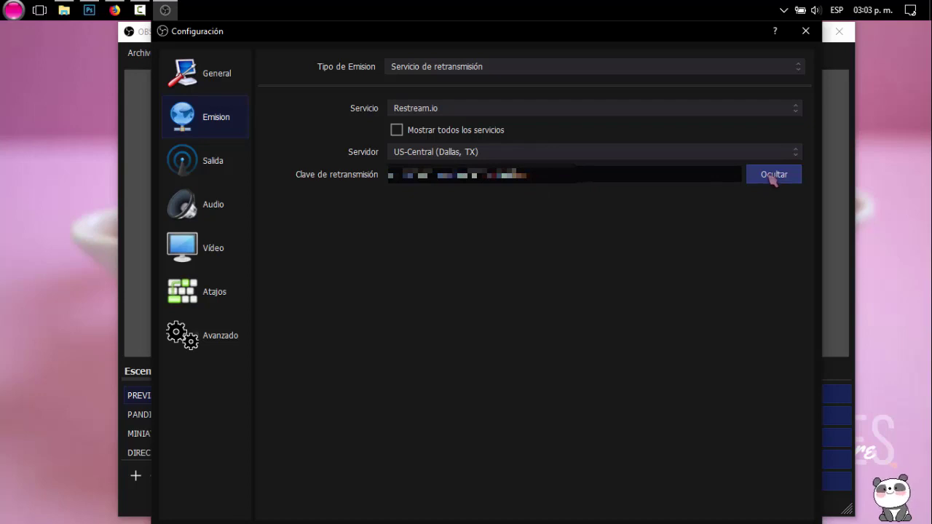
click(763, 178)
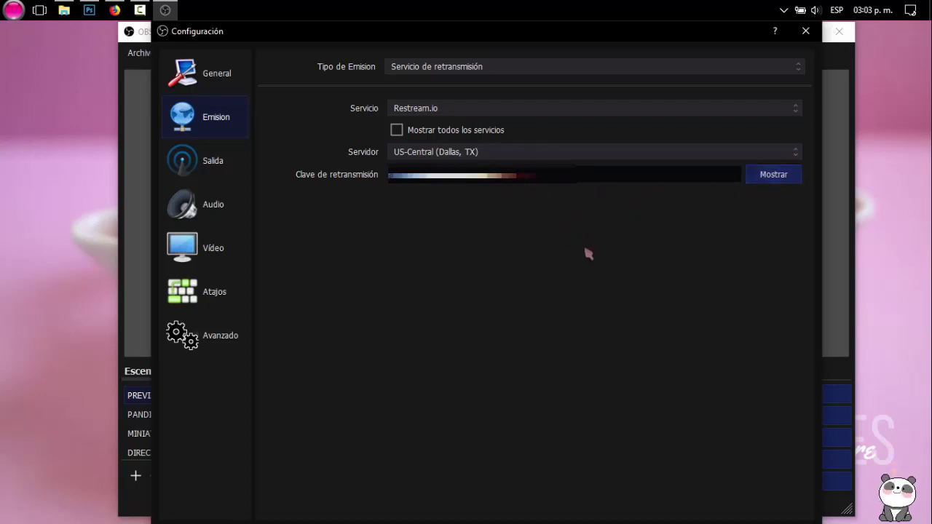
Apply and save the OBS settings, then return to the Restream browser window.
drag(583, 25, 586, 92)
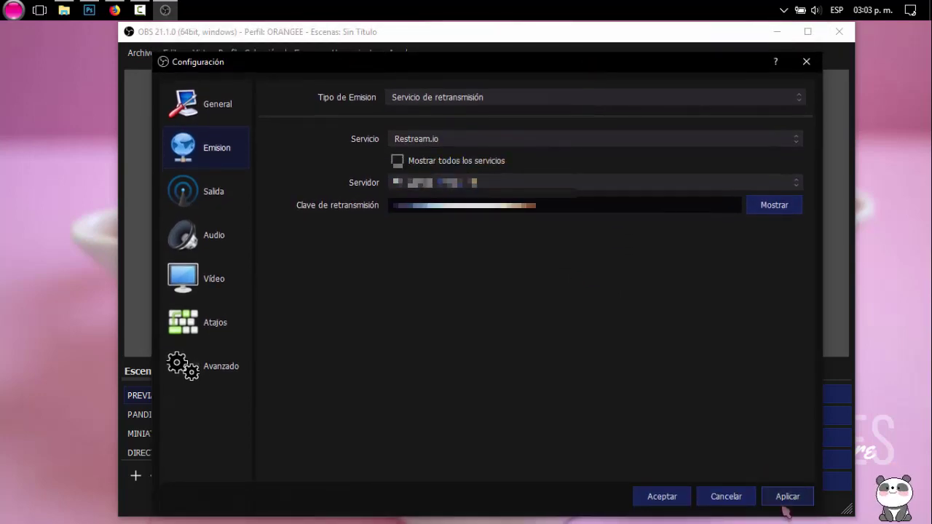
click(783, 493)
click(663, 495)
key(alt+Tab)
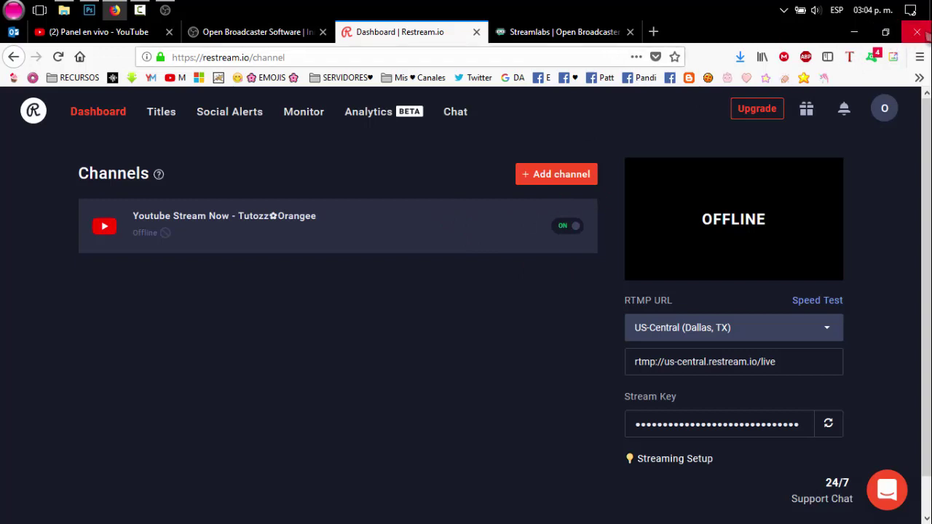
click(854, 32)
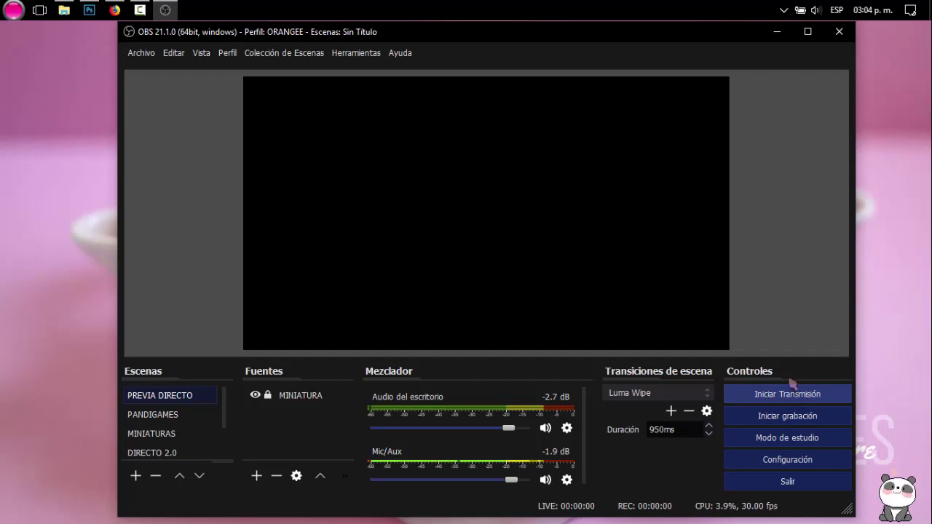
click(114, 11)
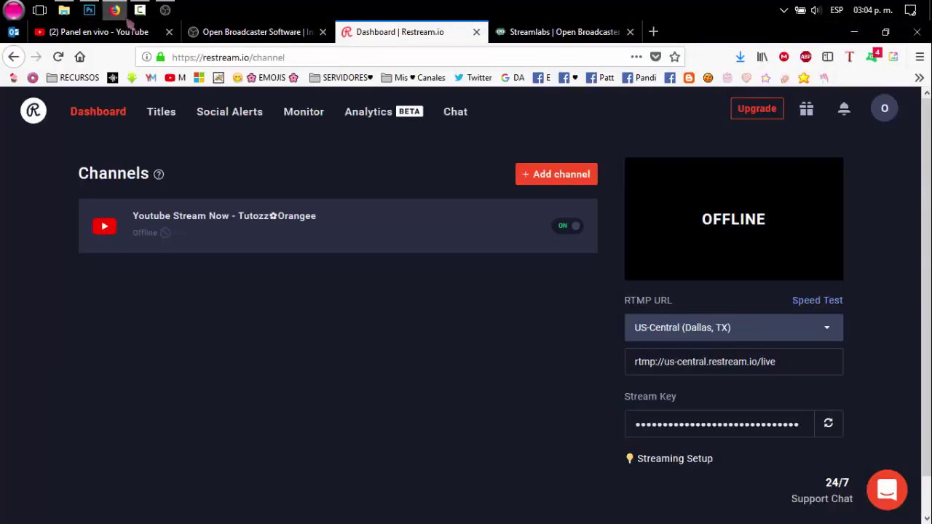
Upload directo.jpg from Escritorio > PACKS as the live stream thumbnail.
click(121, 33)
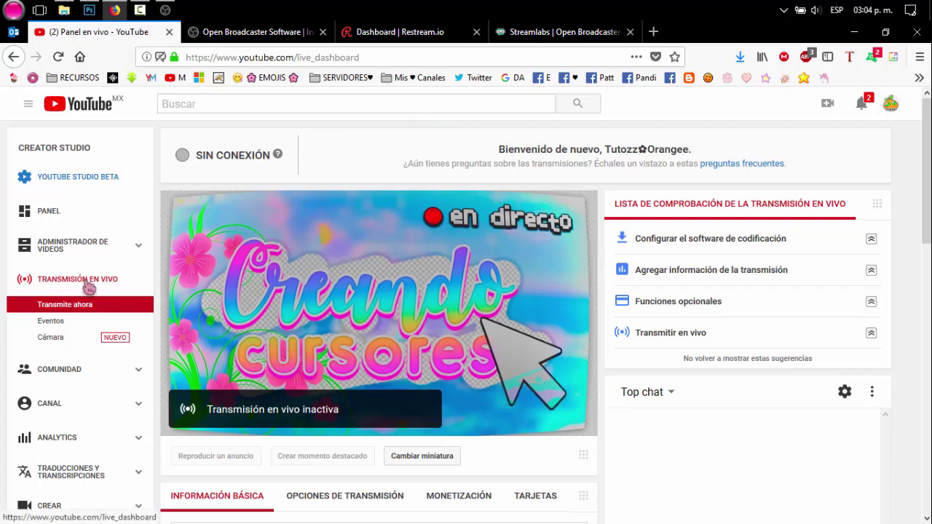
scroll(352, 321, down, 2)
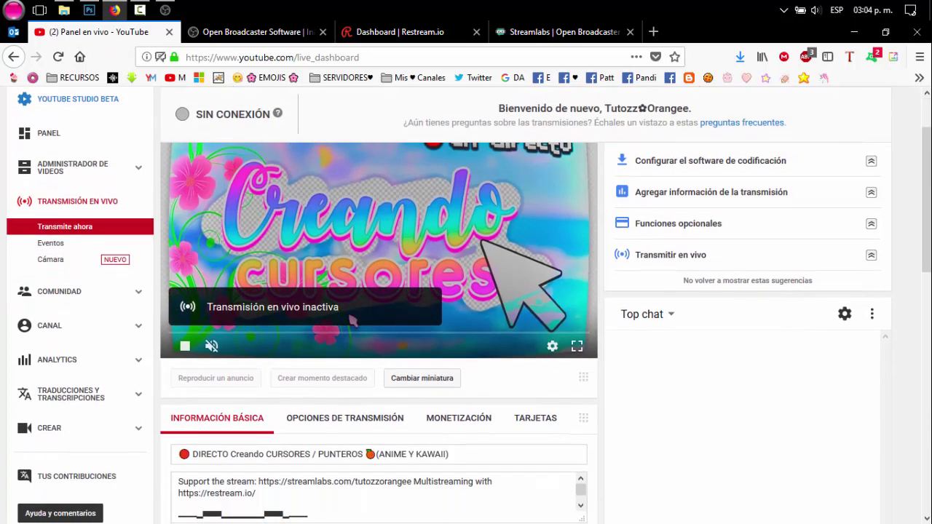
click(429, 382)
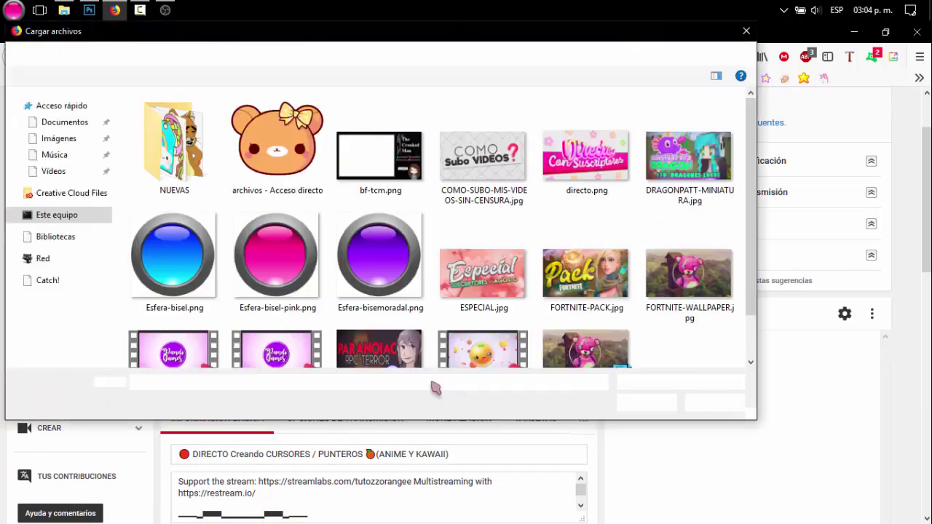
drag(373, 39, 468, 82)
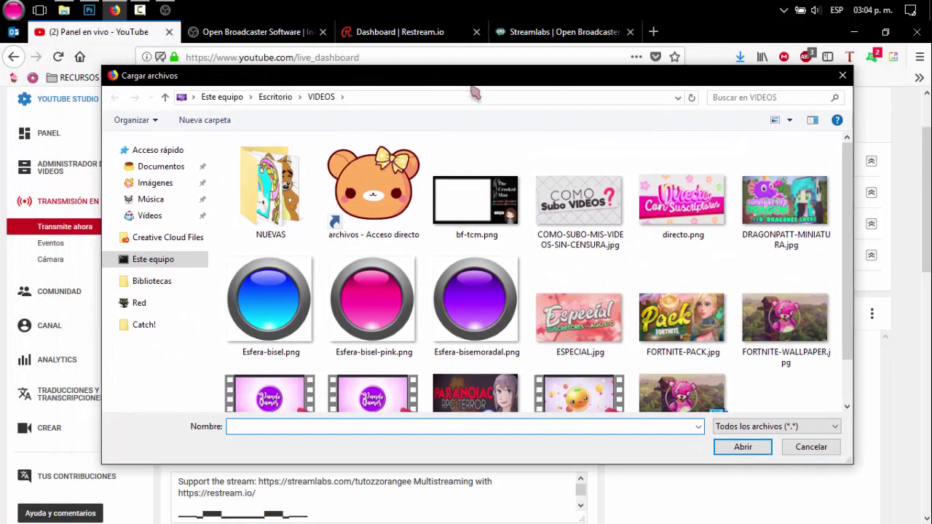
click(233, 97)
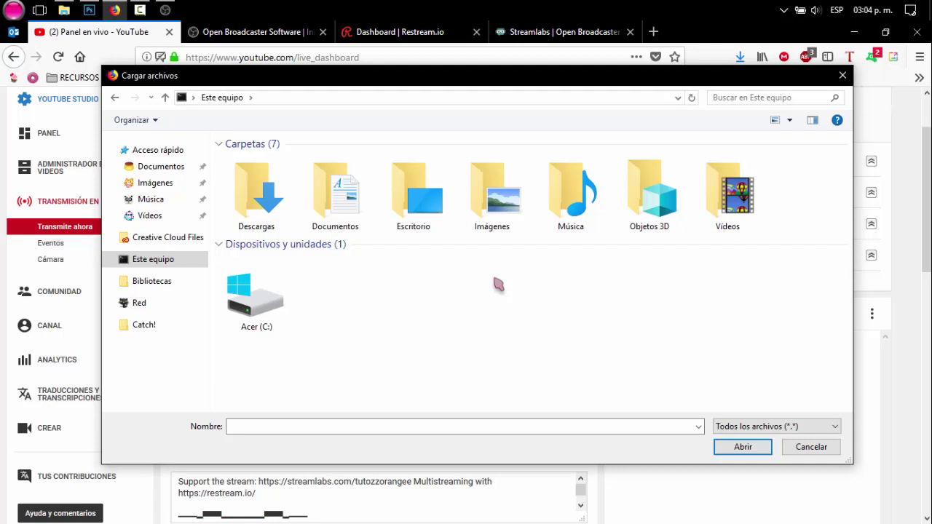
double_click(411, 191)
double_click(409, 176)
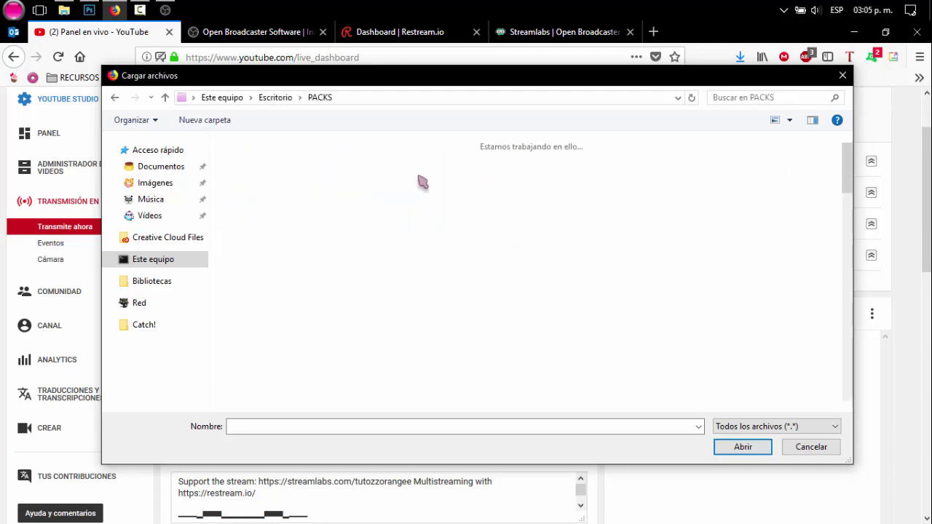
scroll(769, 182, down, 10)
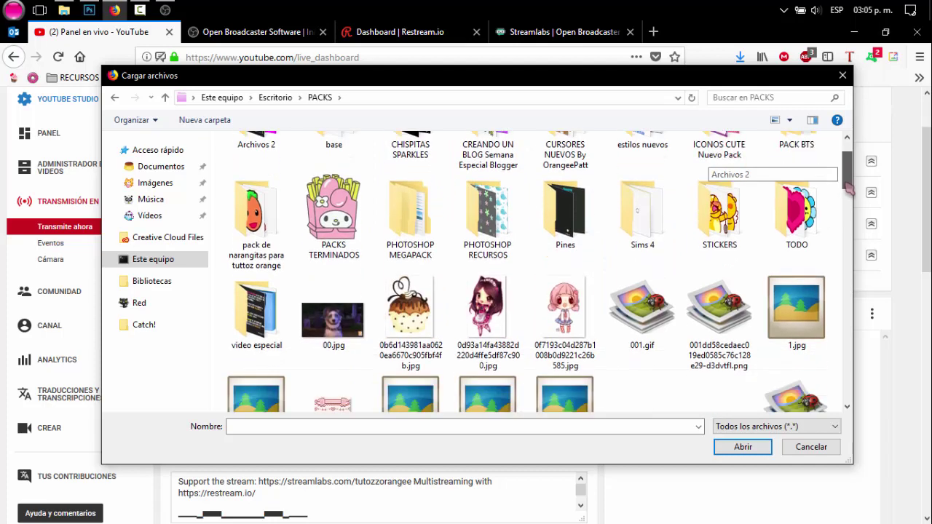
click(558, 193)
click(743, 446)
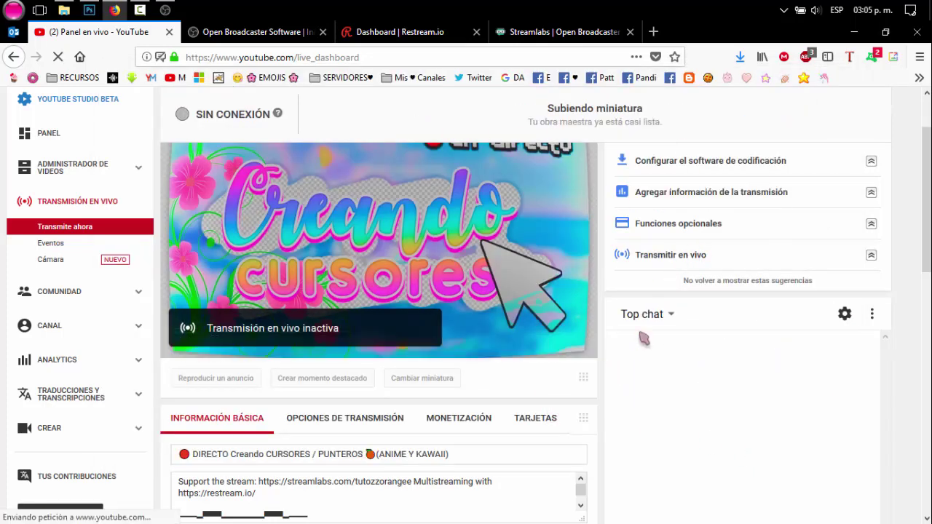
Delete the stream-links paragraph and leftover blank line from the stream description.
scroll(595, 310, down, 2)
scroll(596, 310, down, 2)
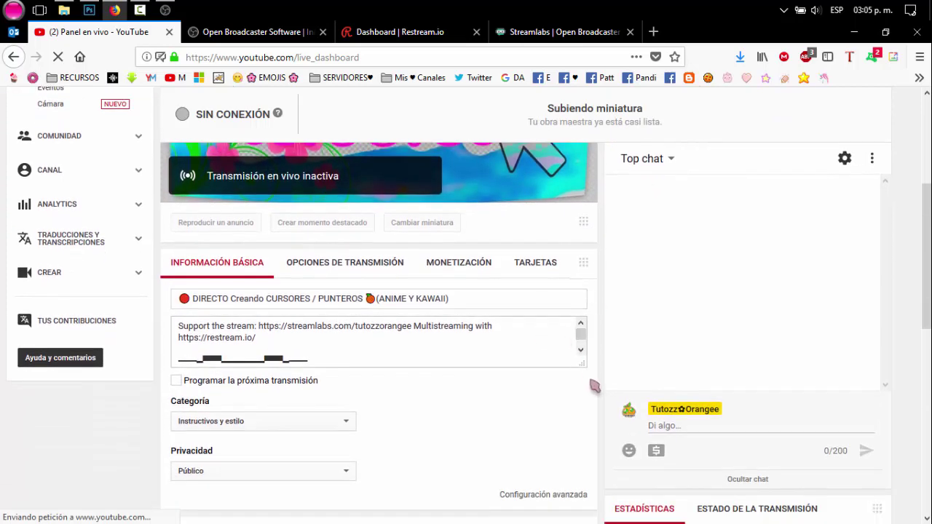
drag(582, 364, 591, 496)
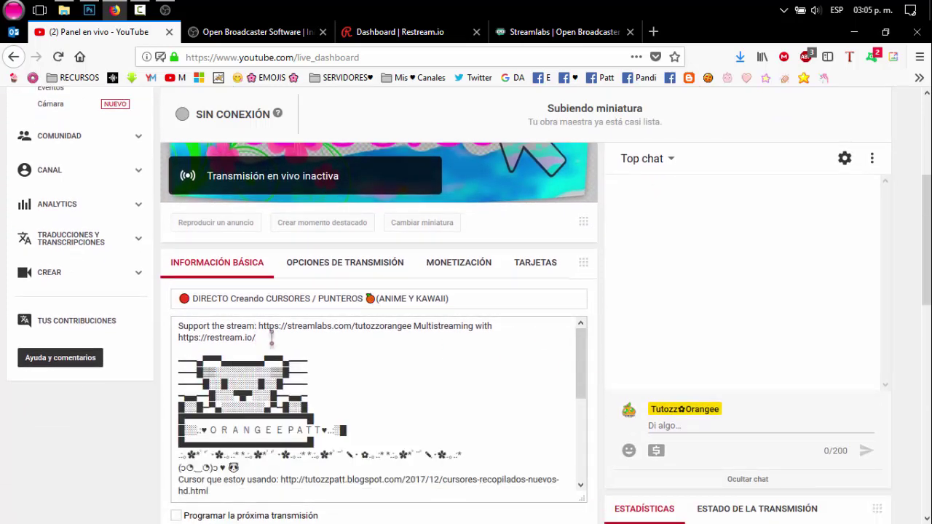
triple_click(201, 336)
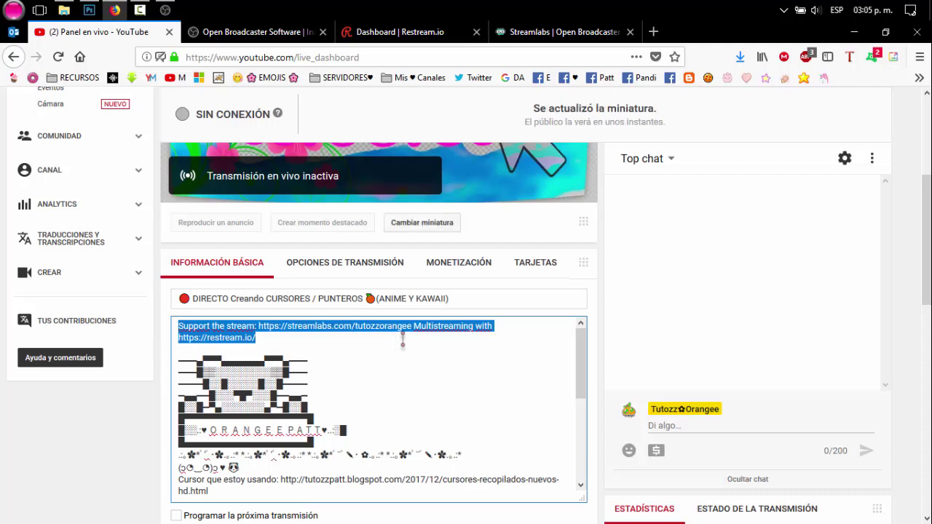
key(BackSpace)
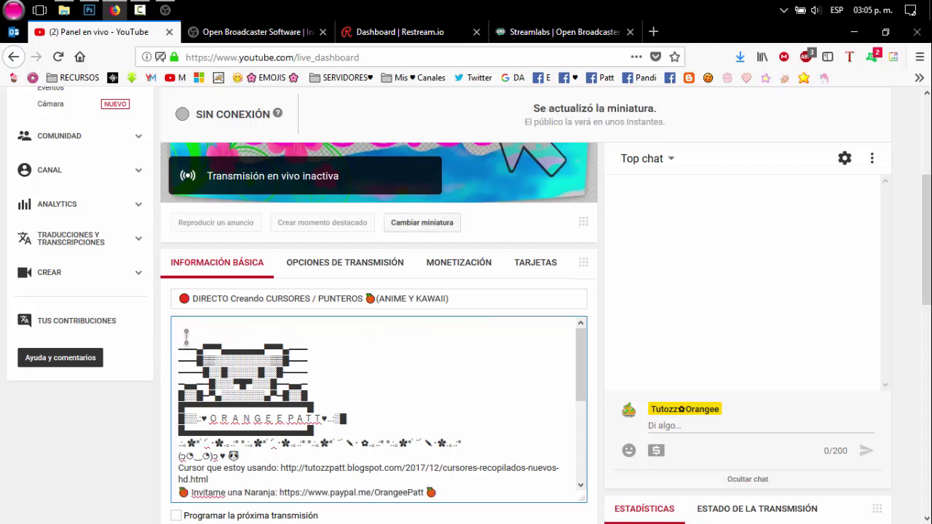
key(Delete)
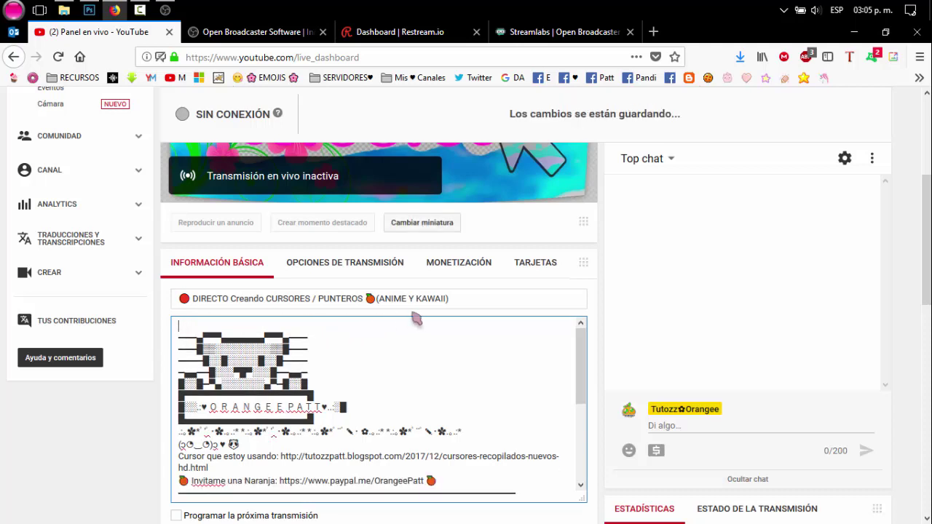
Rename the stream title to 'DIRECTO PRUEBA TUTORIAL'.
scroll(364, 337, down, 3)
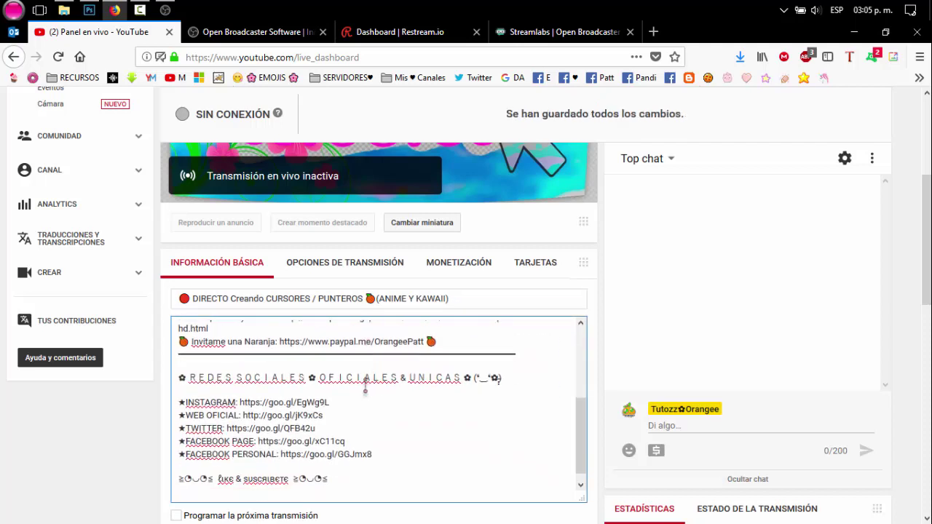
scroll(399, 399, up, 2)
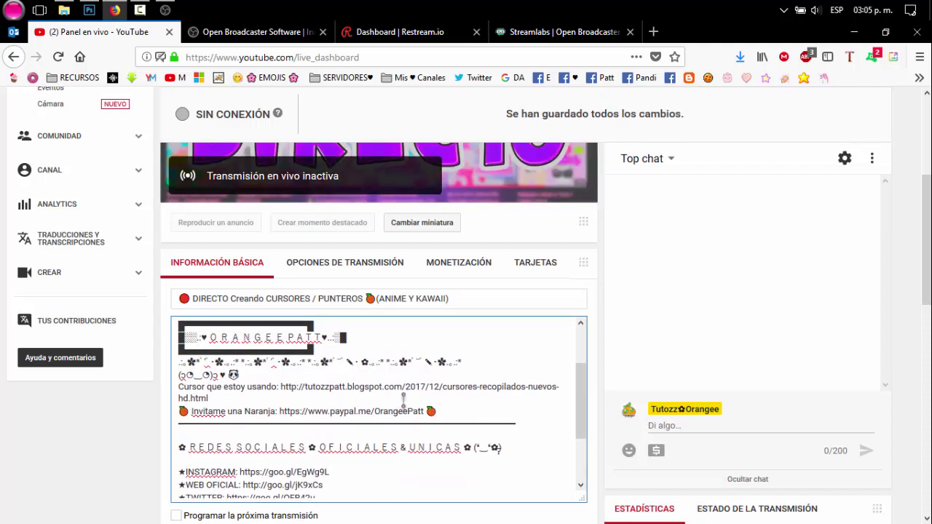
scroll(401, 400, up, 2)
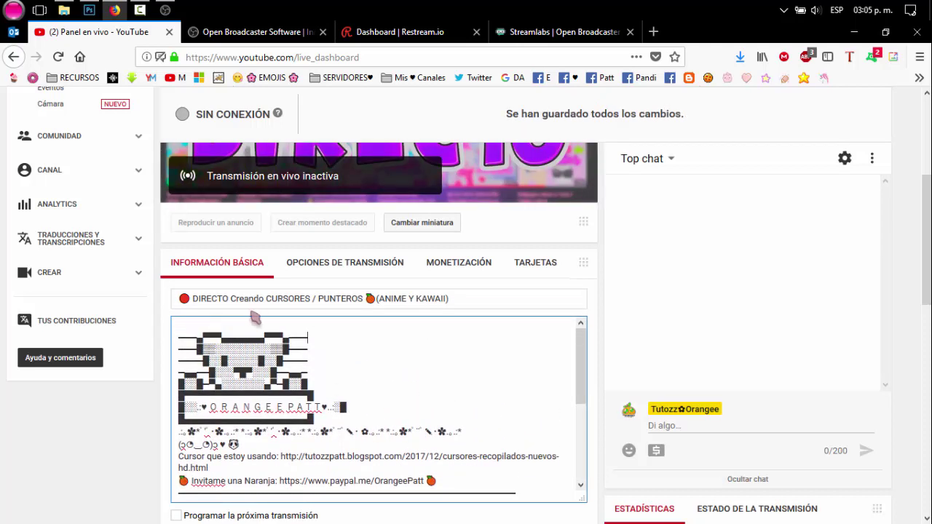
drag(232, 298, 481, 300)
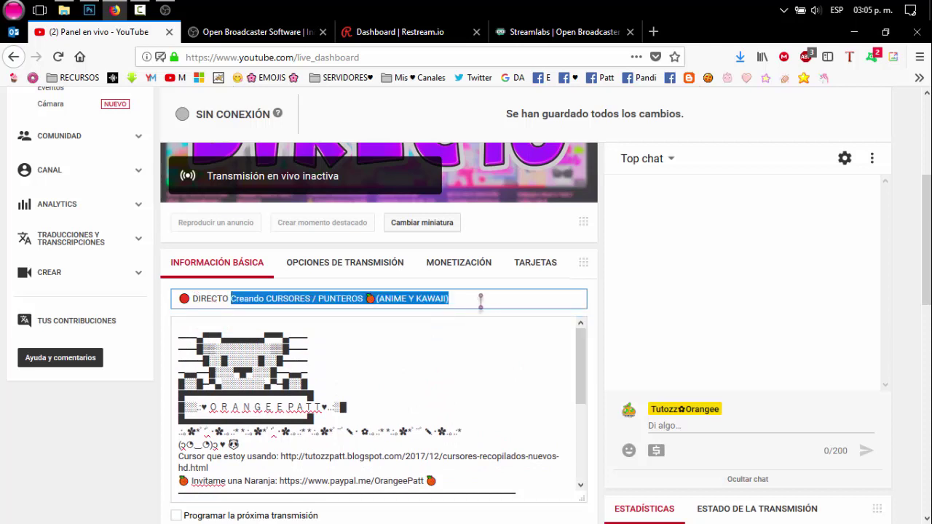
text(PRUEBA 🍊 TUTORIAL ♥)
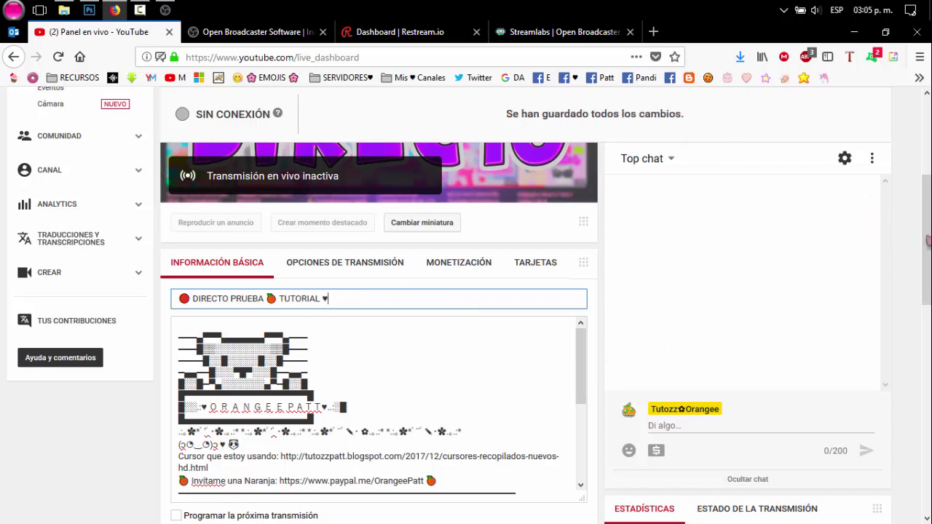
Review the dashboard for 'Se han guardado todos los cambios' and return to the top.
scroll(548, 152, up, 5)
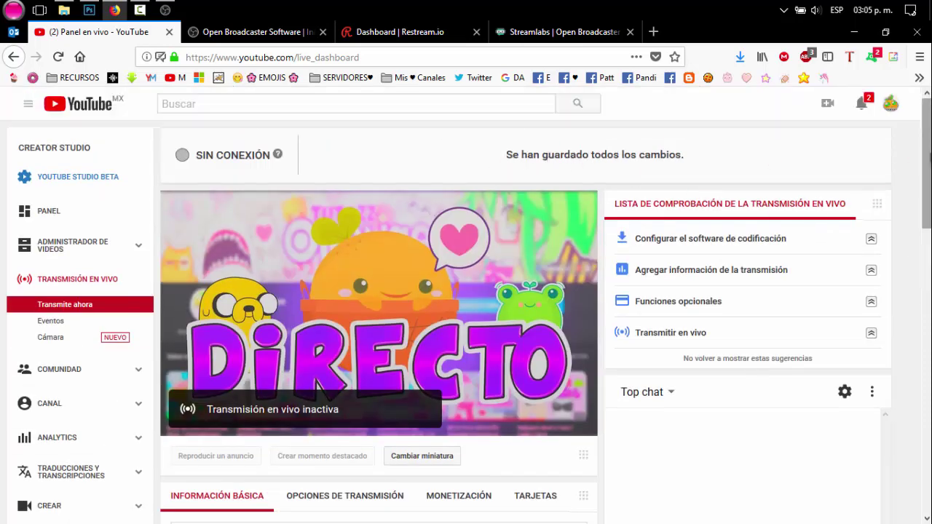
scroll(541, 206, down, 5)
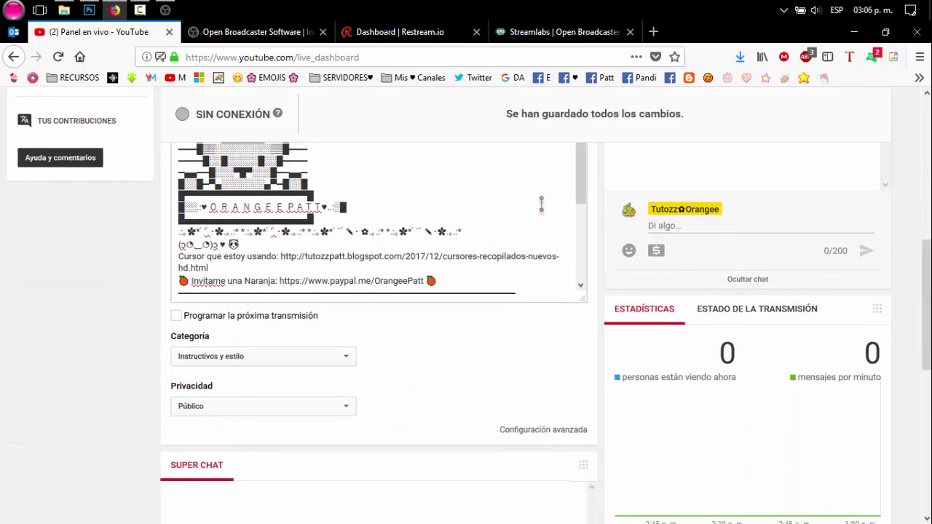
drag(580, 171, 587, 244)
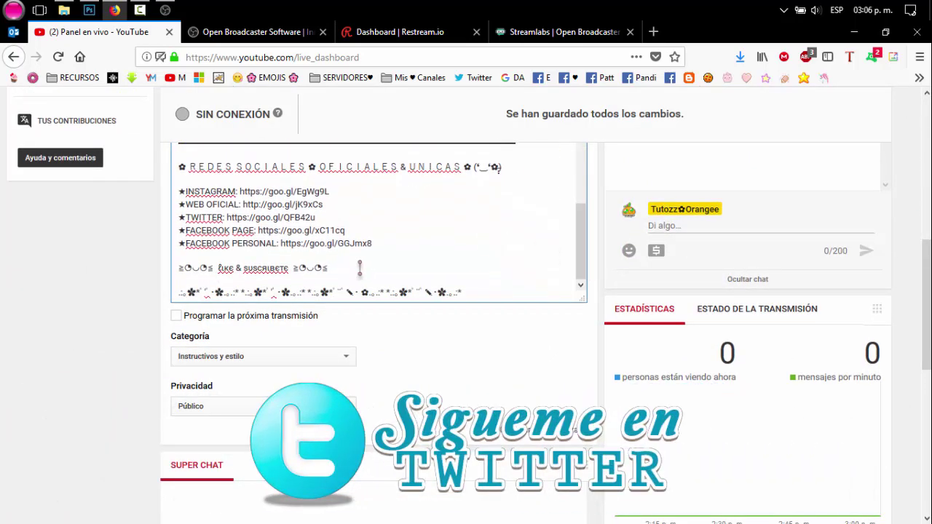
scroll(555, 258, up, 4)
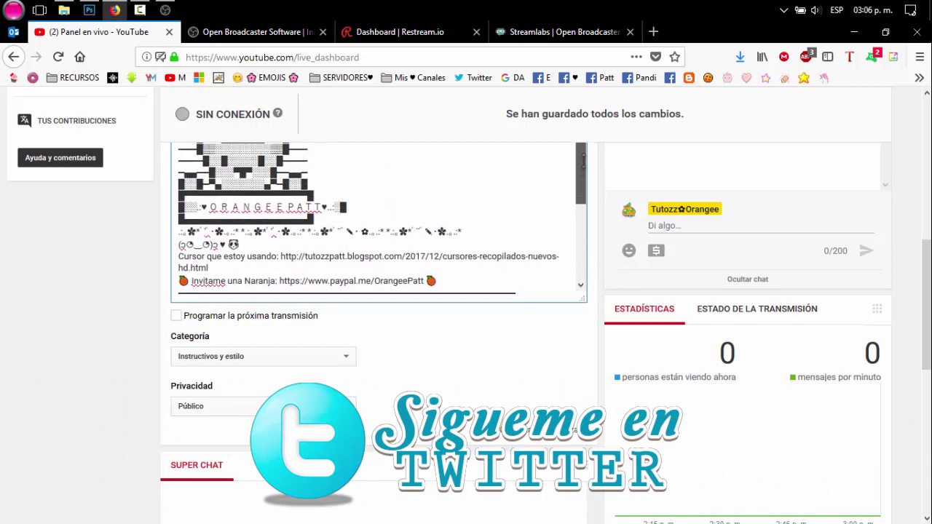
scroll(599, 219, up, 2)
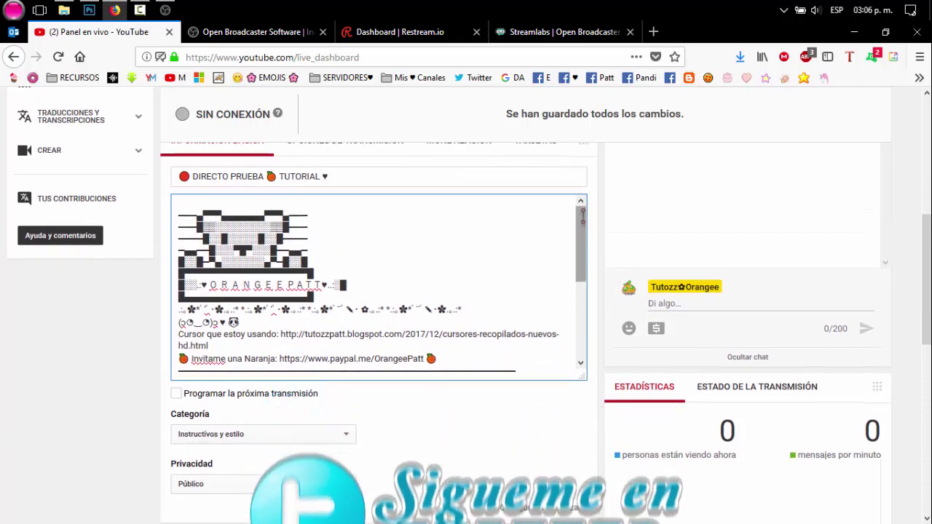
scroll(582, 256, down, 2)
drag(583, 256, 586, 232)
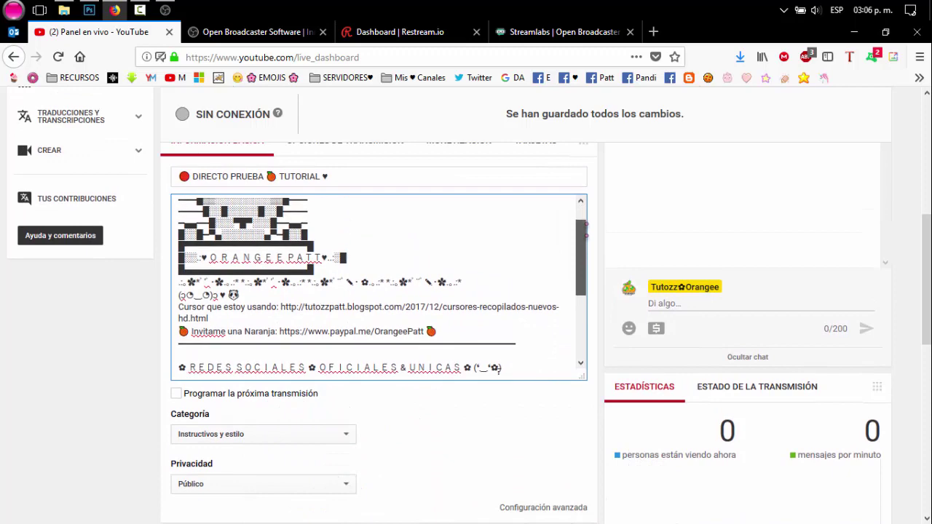
scroll(586, 232, up, 6)
scroll(567, 319, down, 10)
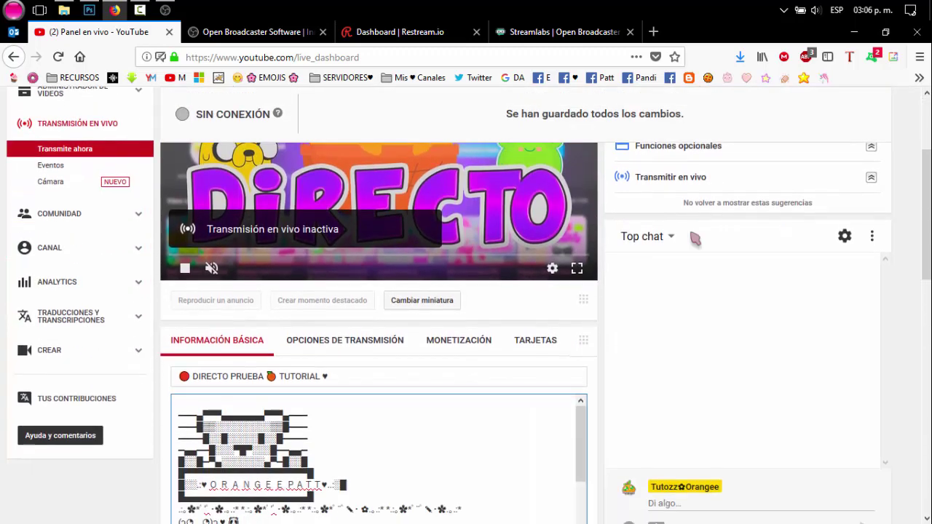
scroll(567, 319, down, 1)
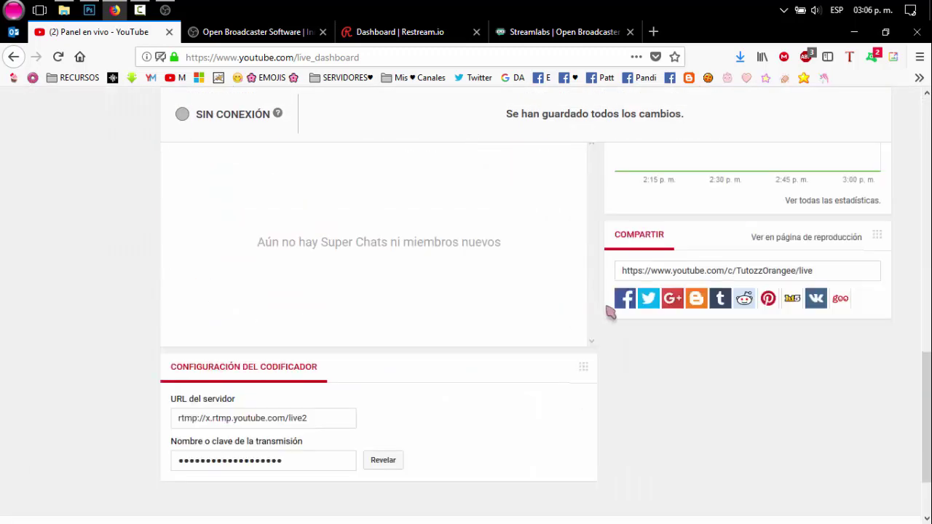
scroll(610, 312, up, 10)
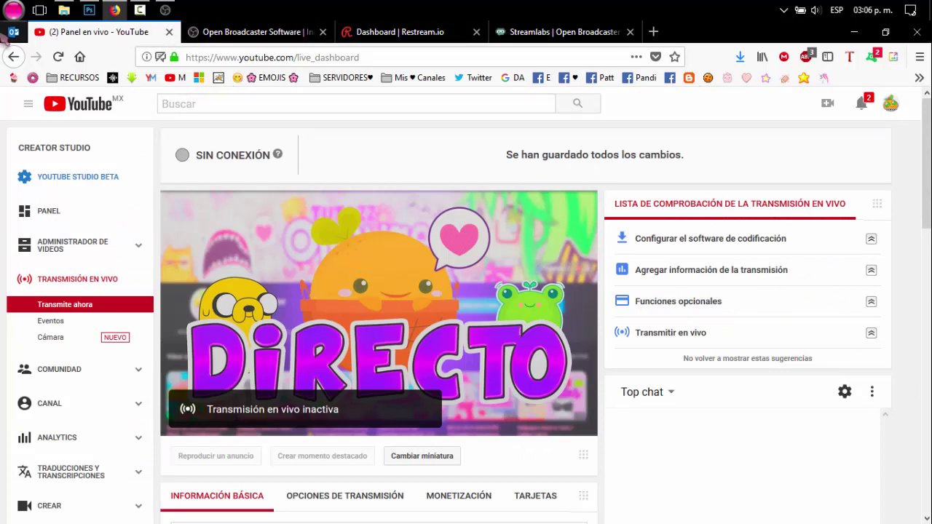
Unpin and close the Outlook mail tab.
click(14, 33)
right_click(14, 33)
click(63, 73)
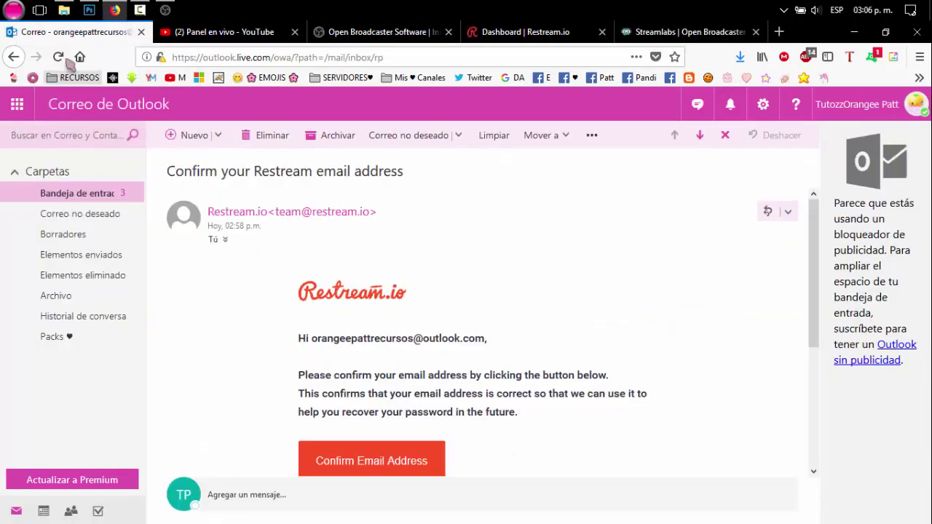
click(140, 32)
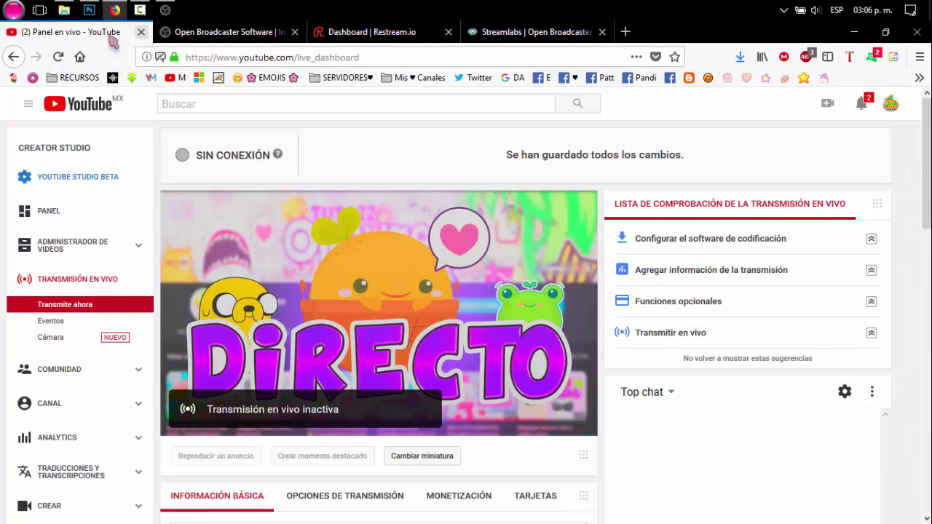
Pin the OBS website and Restream dashboard tabs with Anclar pestaña.
click(222, 36)
click(327, 34)
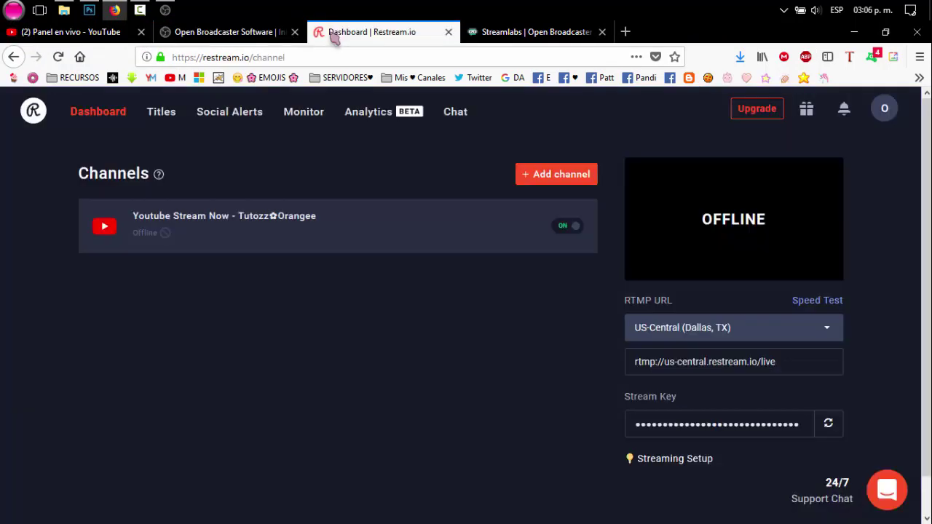
click(237, 30)
right_click(211, 36)
click(252, 80)
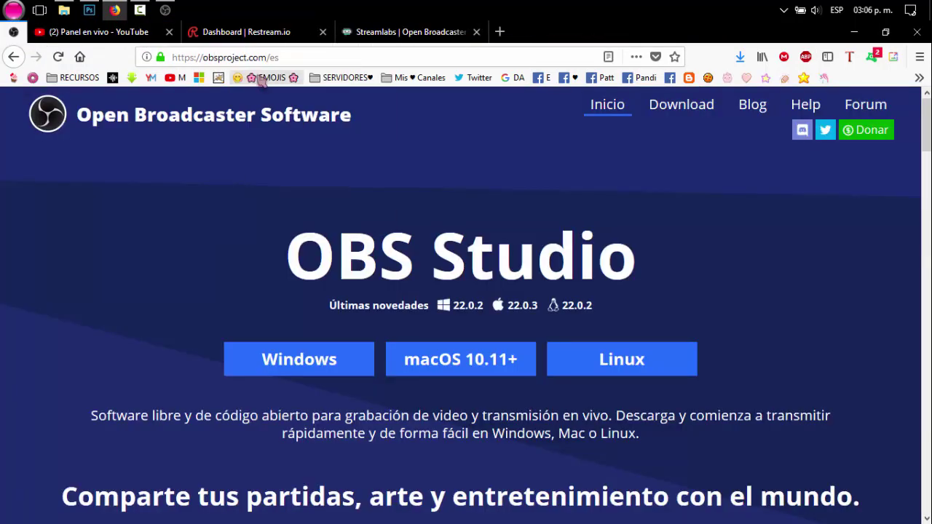
click(233, 35)
right_click(242, 36)
click(285, 74)
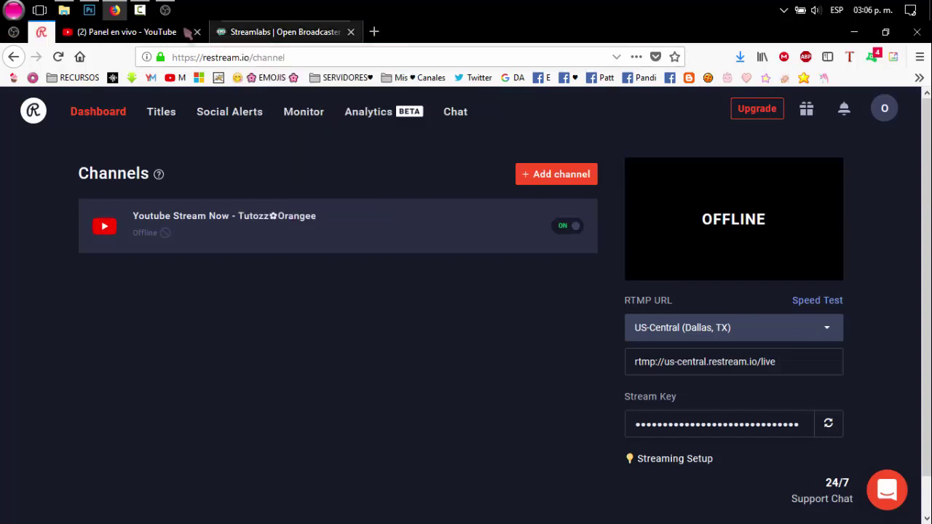
click(86, 35)
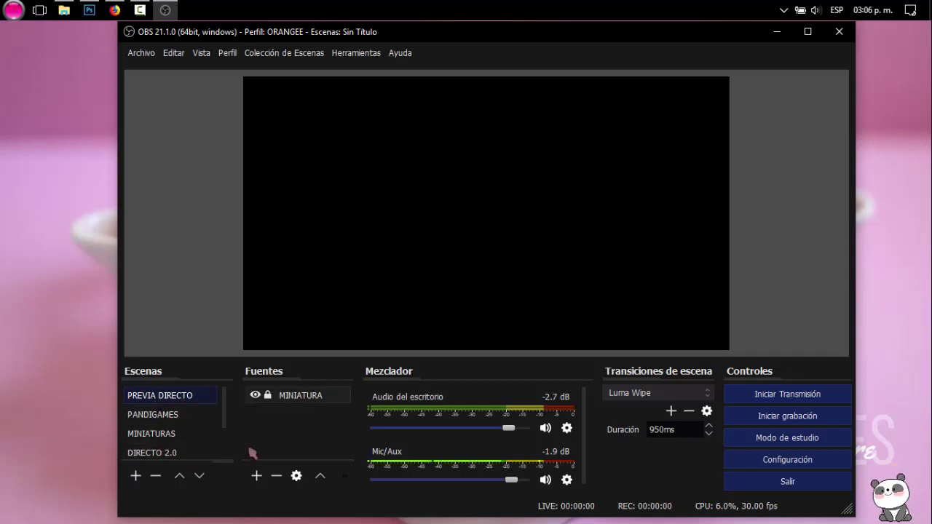
Add a new scene with a Captura de pantalla source named 'ESCRITORIO ORANGEE'.
click(136, 478)
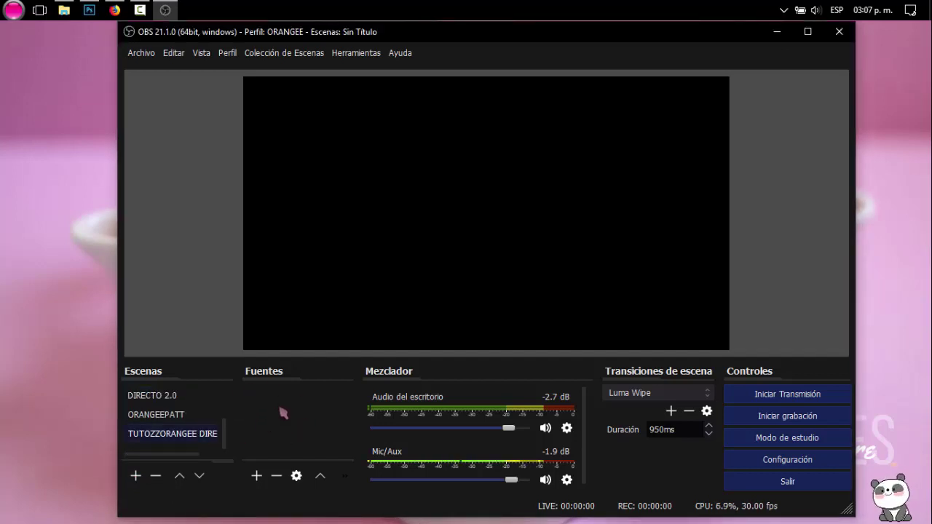
click(257, 476)
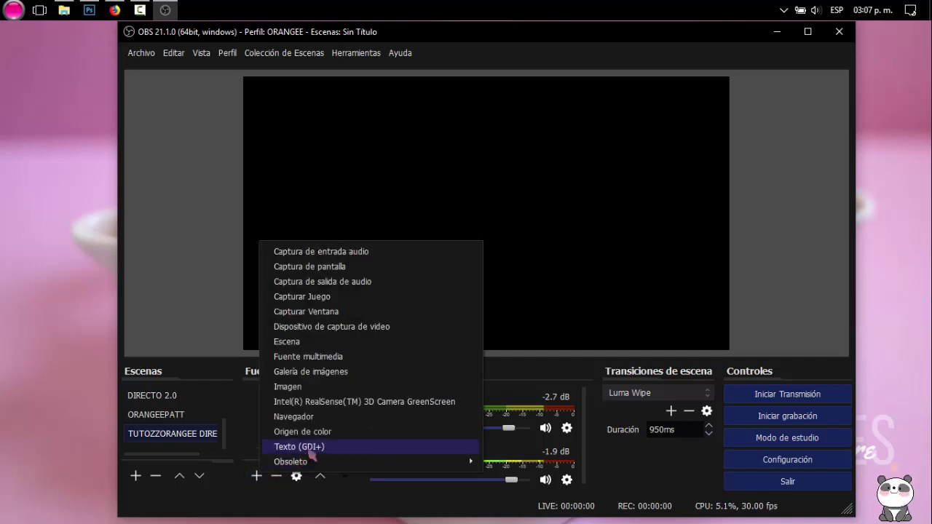
click(319, 270)
text(E)
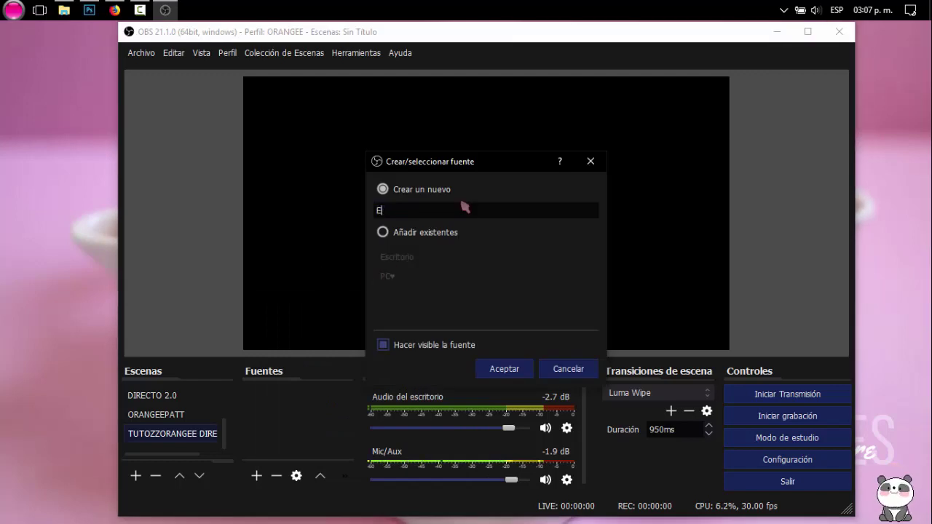
text(SCRITORIO ORANGEE)
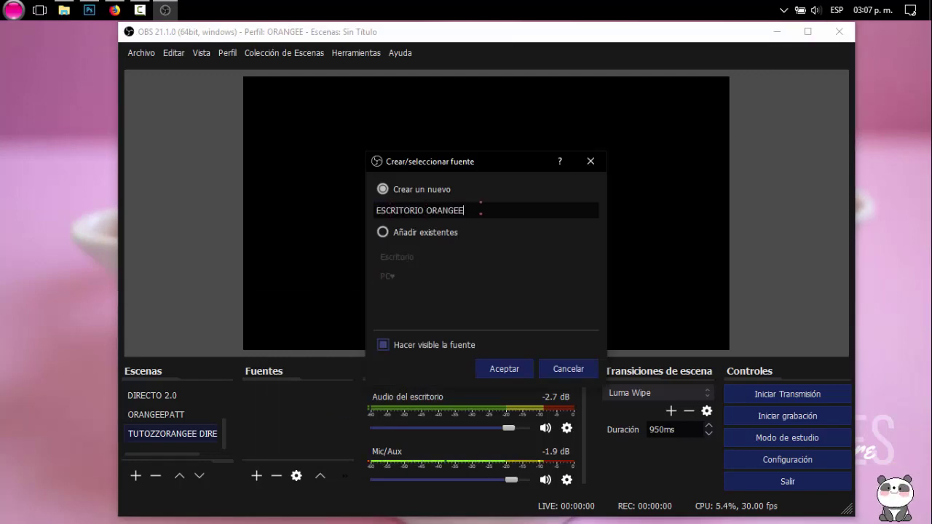
drag(481, 208, 350, 220)
key(End)
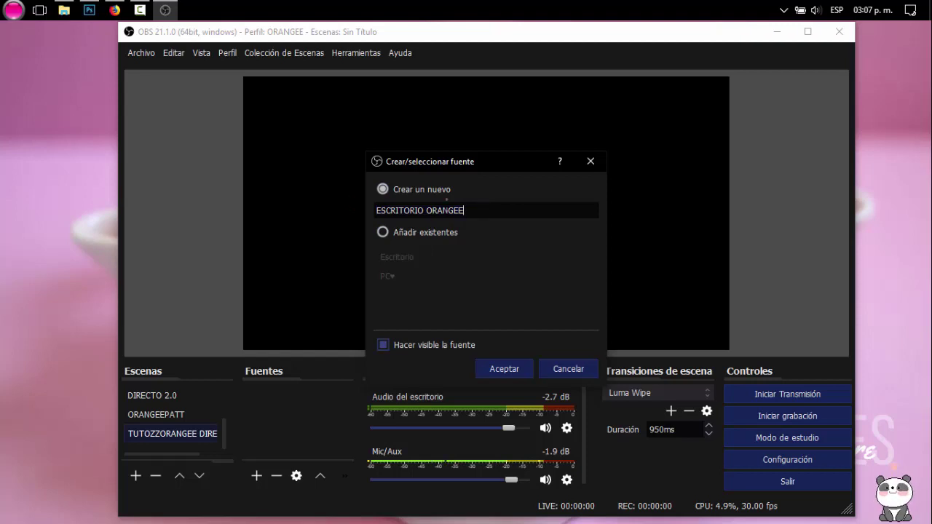
click(501, 369)
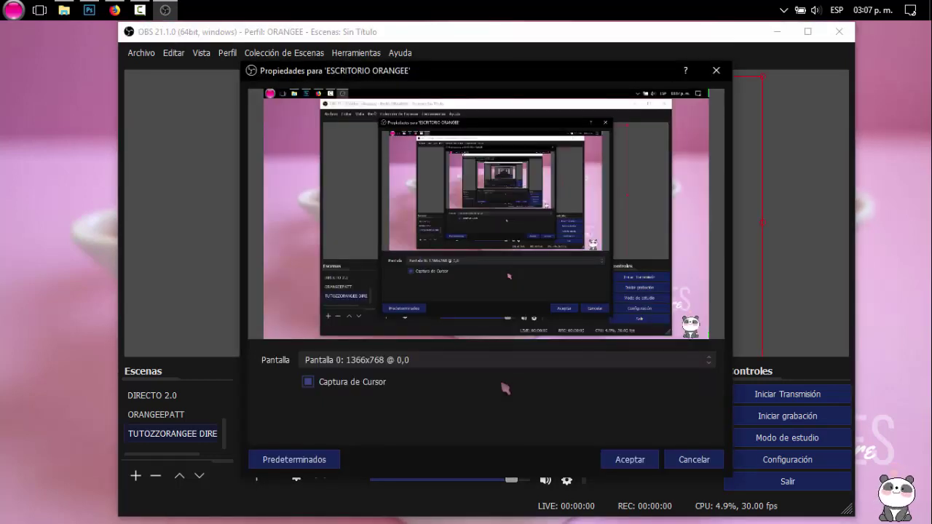
Capture Pantalla 0 (1366x768) with Captura de Cursor enabled.
click(420, 365)
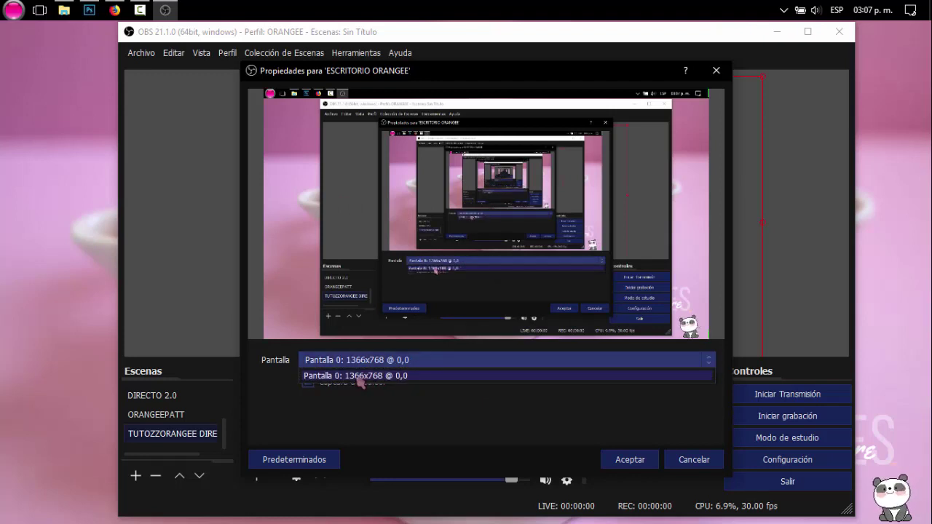
click(437, 360)
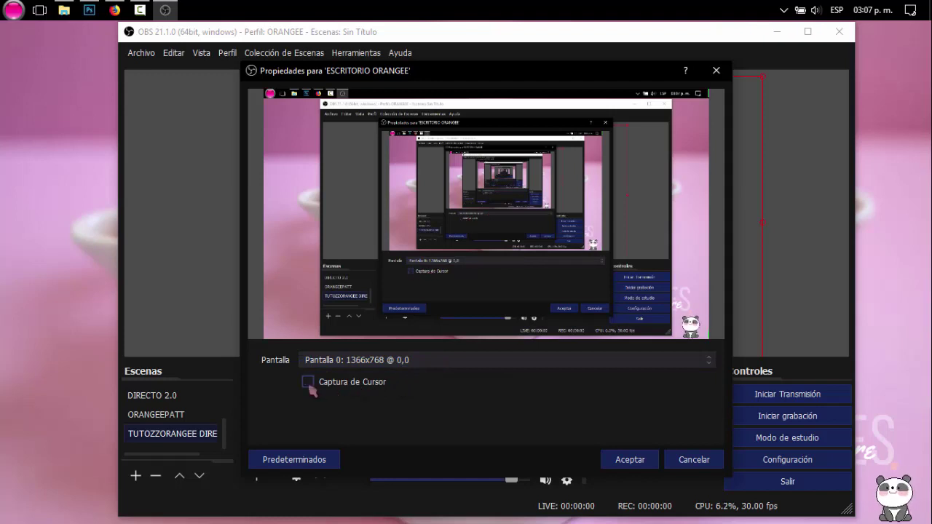
click(309, 385)
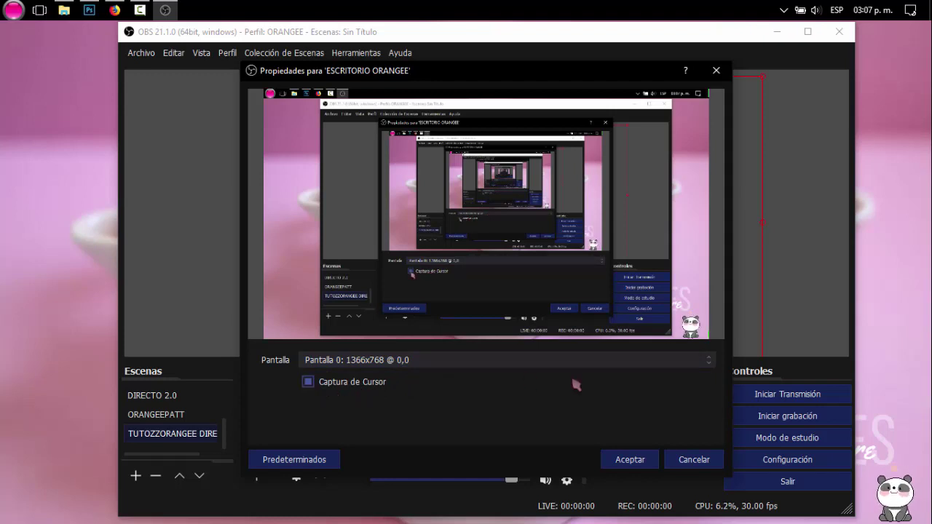
click(629, 459)
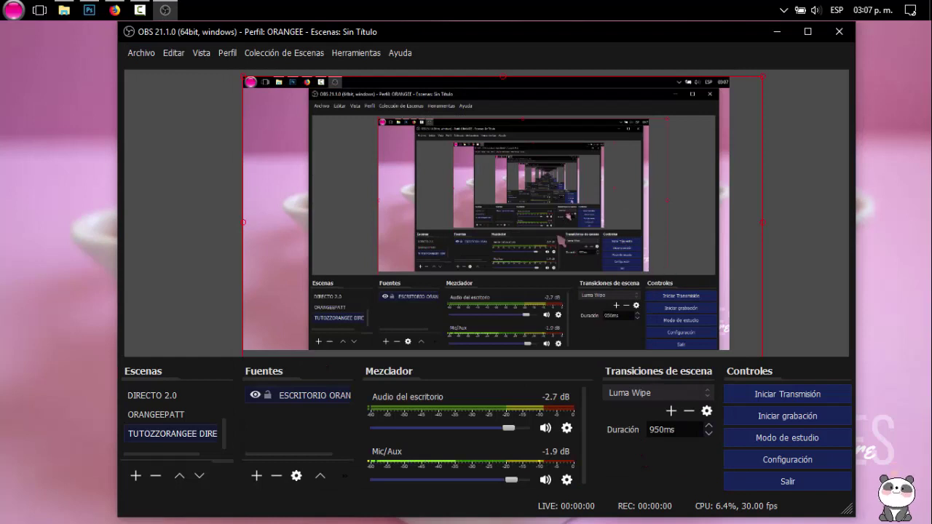
Fit ESCRITORIO ORANGEE to the canvas via Transformar > Ajustar a la pantalla, then deselect it.
right_click(496, 186)
mouse_move(528, 252)
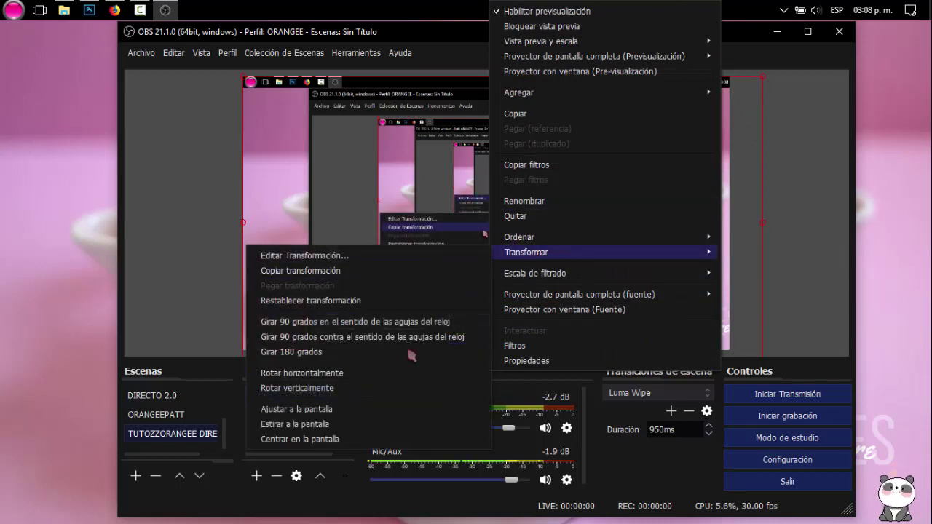
click(408, 409)
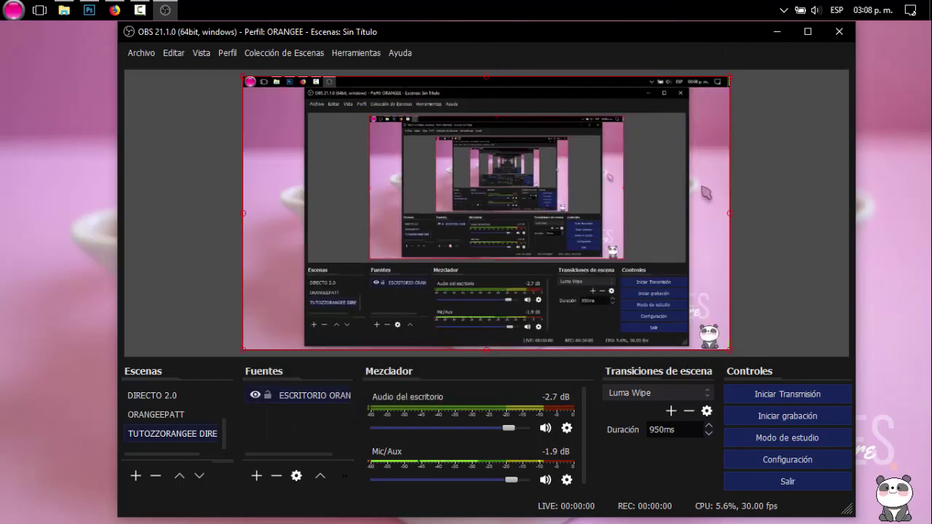
click(758, 219)
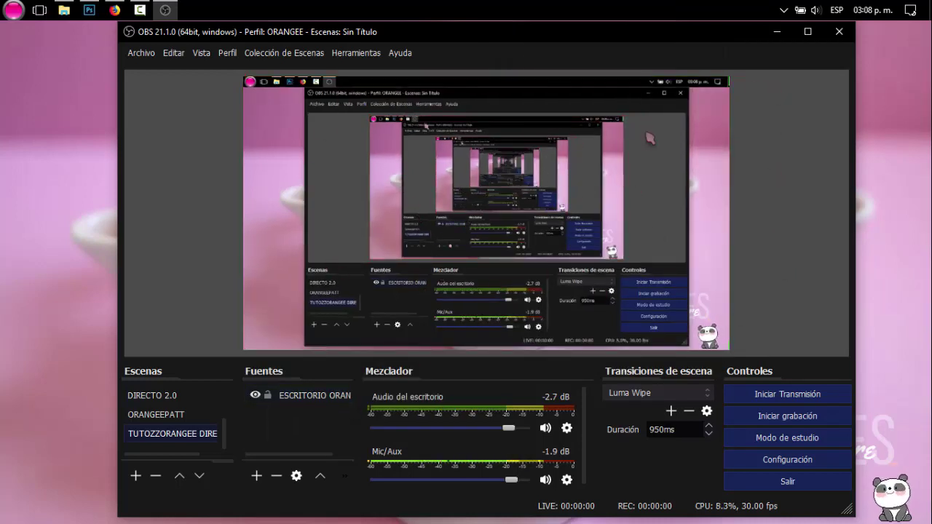
Dismiss the add-source menu without adding anything, then switch between Firefox and OBS.
right_click(289, 418)
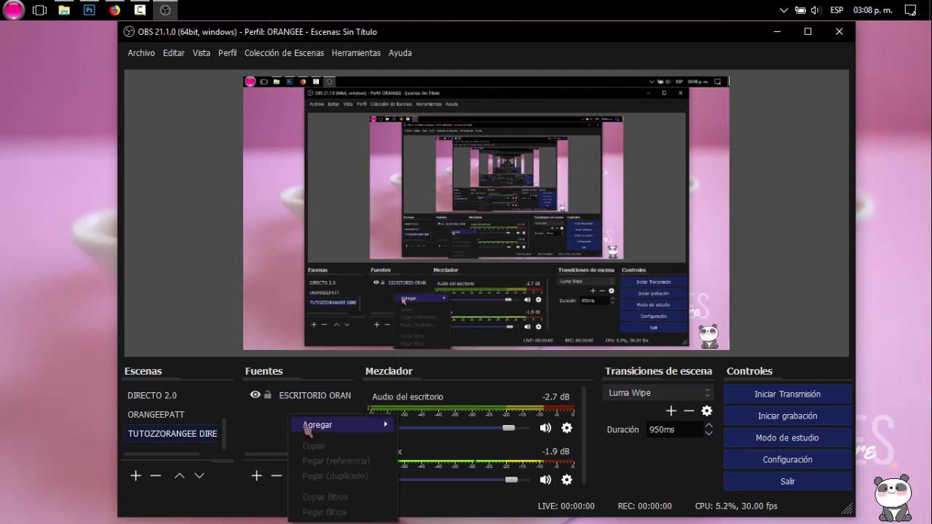
mouse_move(307, 426)
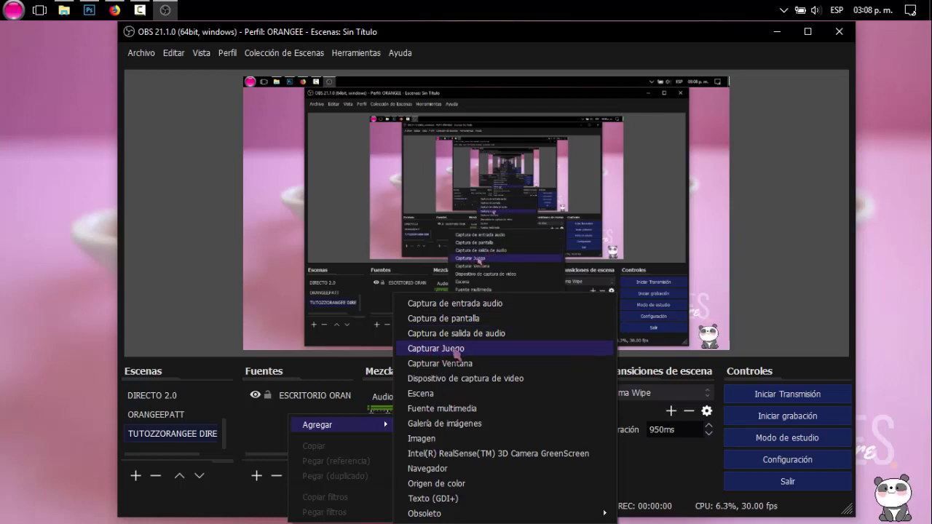
click(316, 410)
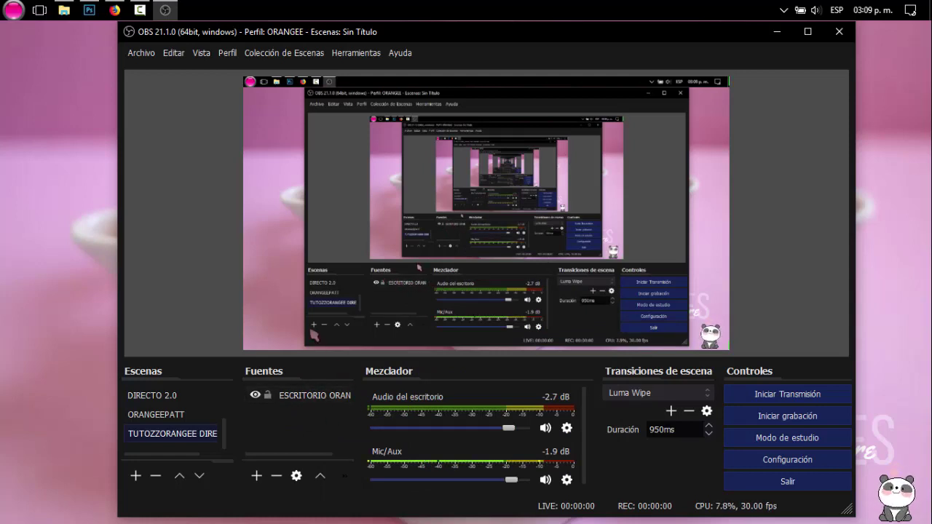
click(115, 10)
click(164, 11)
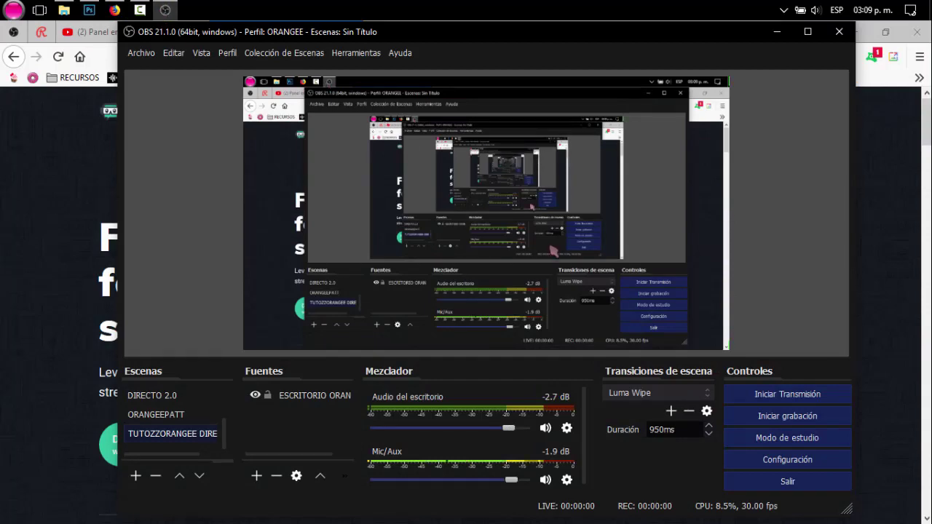
Log in to Streamlabs with YouTube and allow access with Permitir.
click(115, 10)
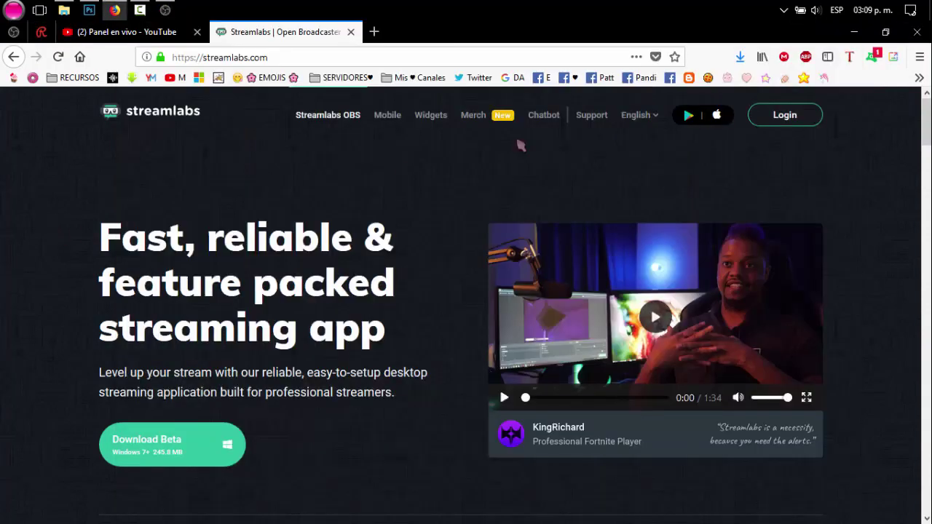
click(854, 32)
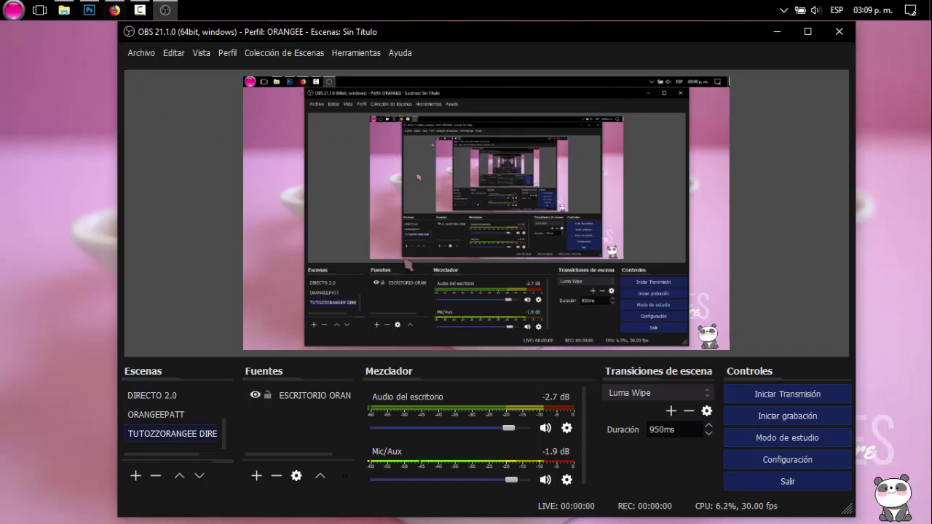
click(115, 10)
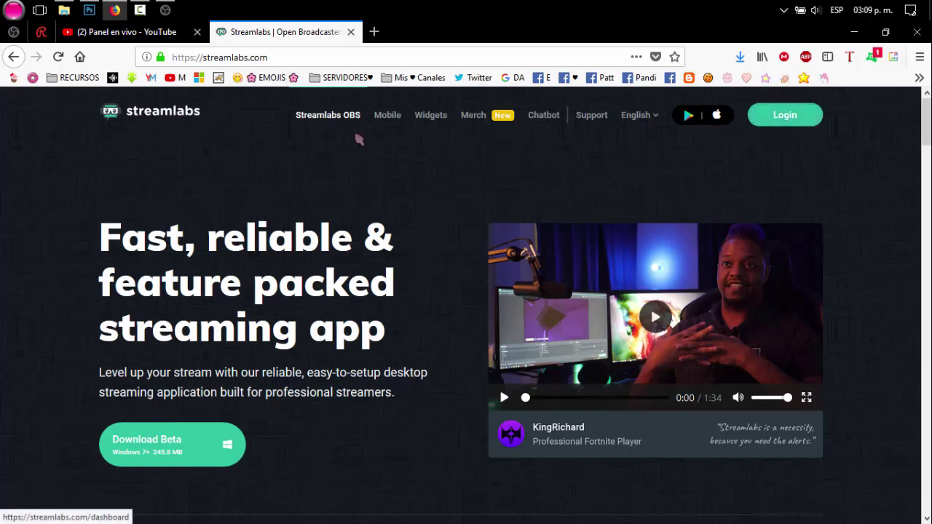
click(788, 122)
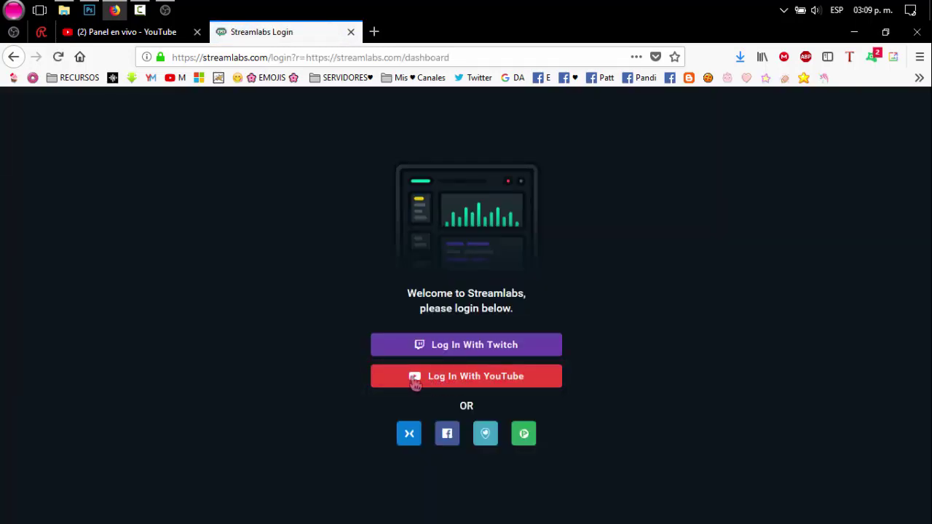
click(486, 380)
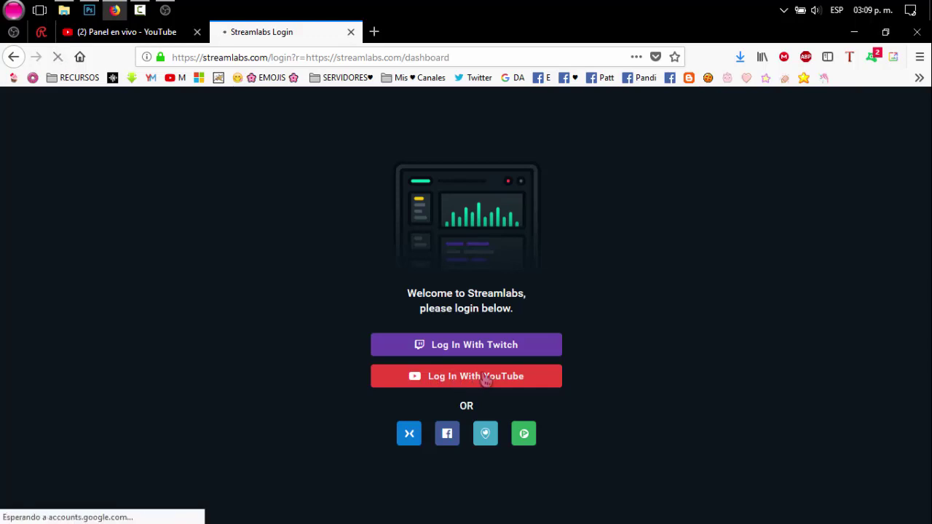
click(439, 334)
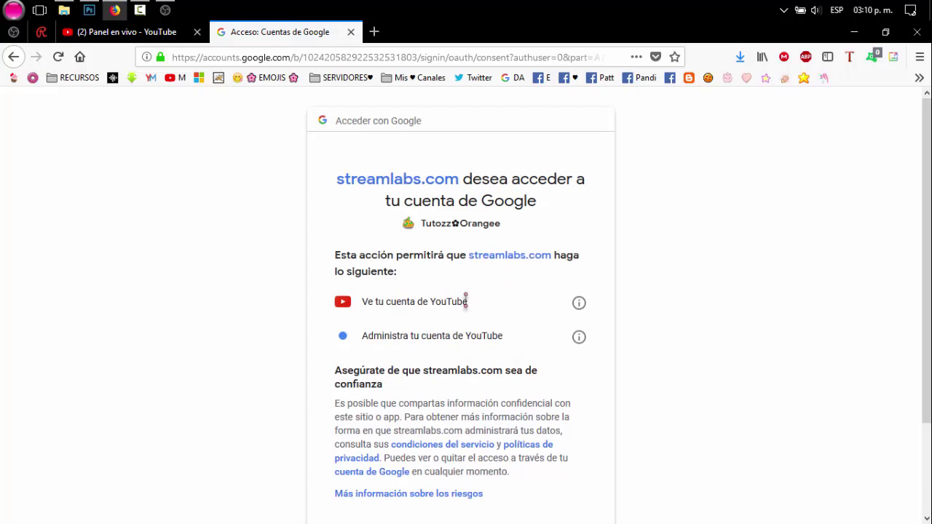
scroll(466, 301, down, 3)
click(568, 431)
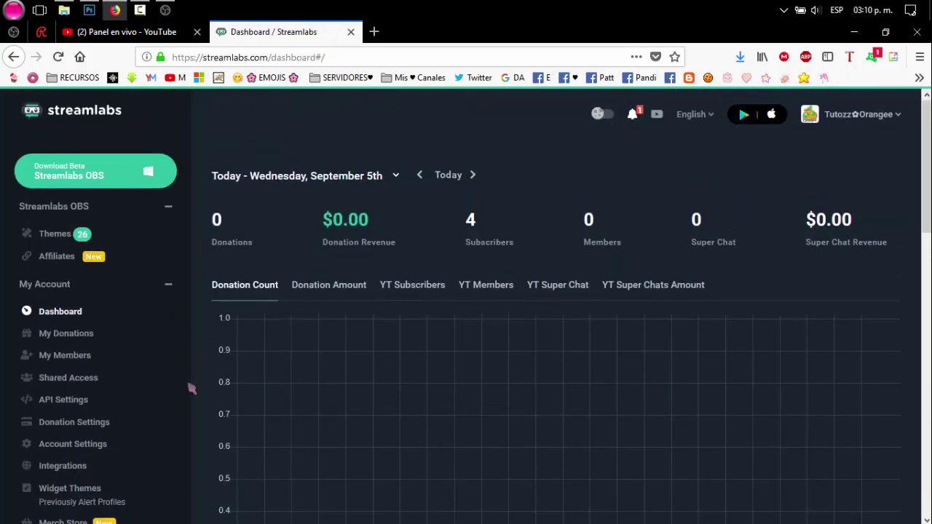
Open the Alert Box page from Widgets in the Streamlabs sidebar.
scroll(175, 374, down, 2)
click(45, 360)
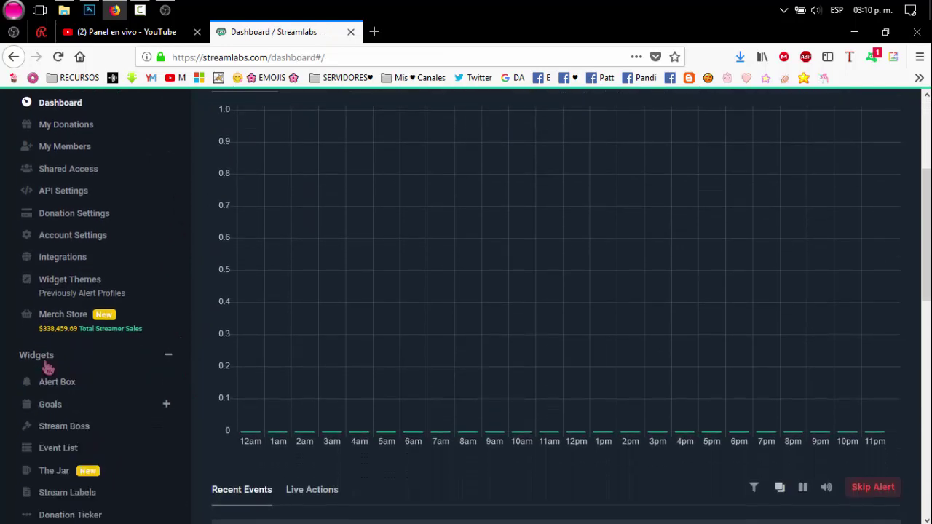
click(56, 385)
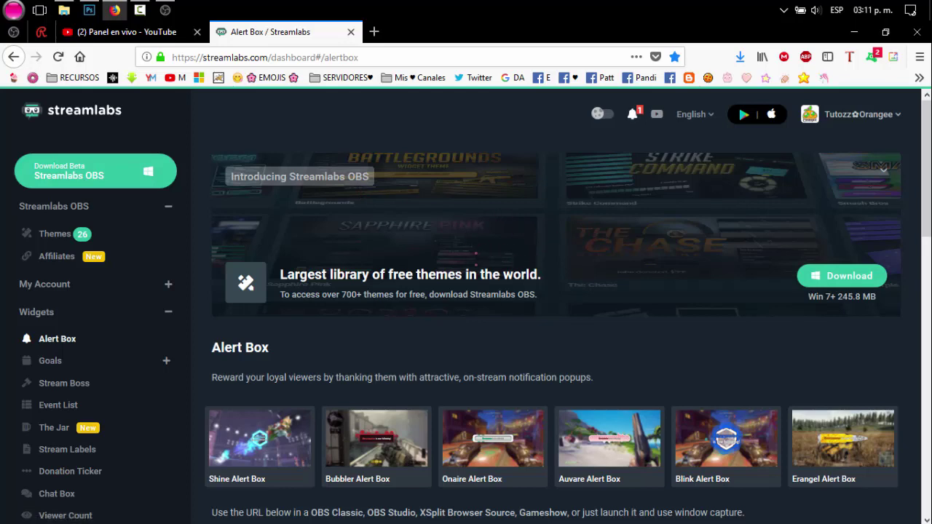
Uncheck Members and Merch, leaving Donations, Subscribers and Super Chats alerts.
scroll(816, 255, down, 4)
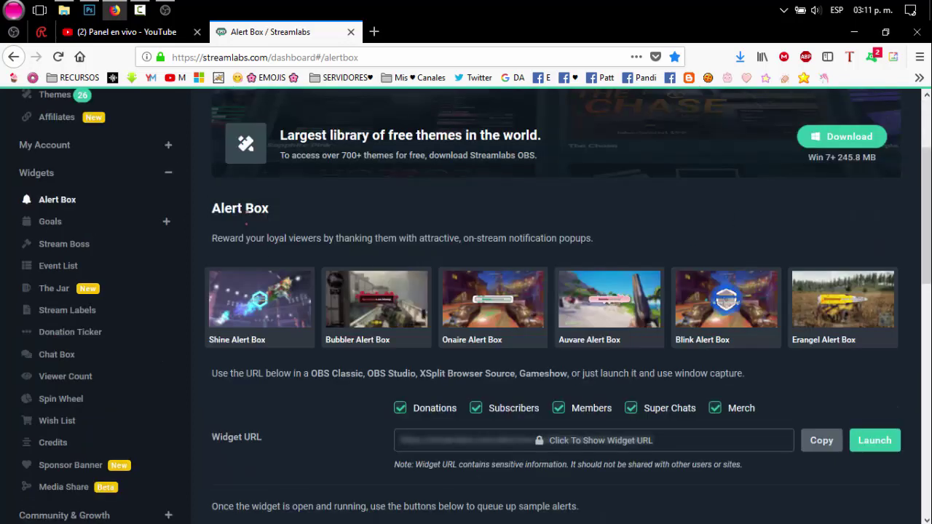
triple_click(265, 208)
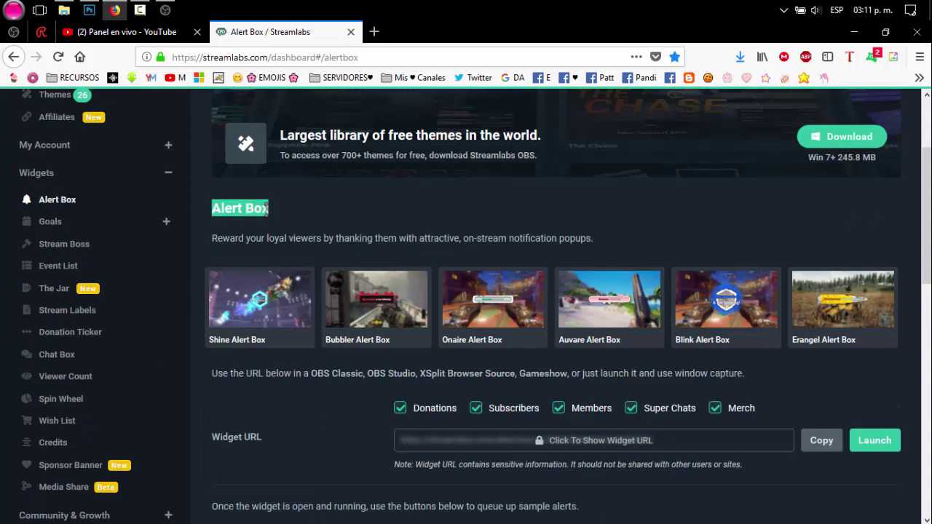
scroll(297, 220, down, 4)
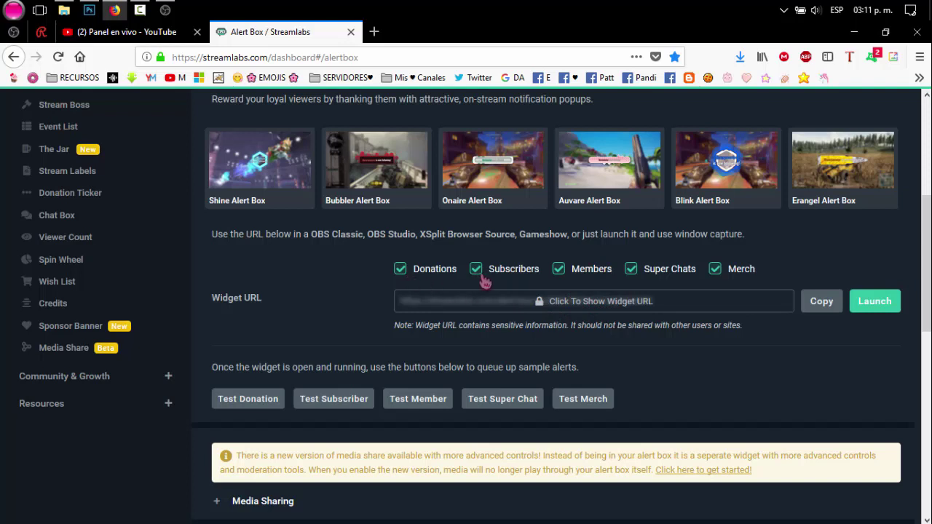
click(561, 271)
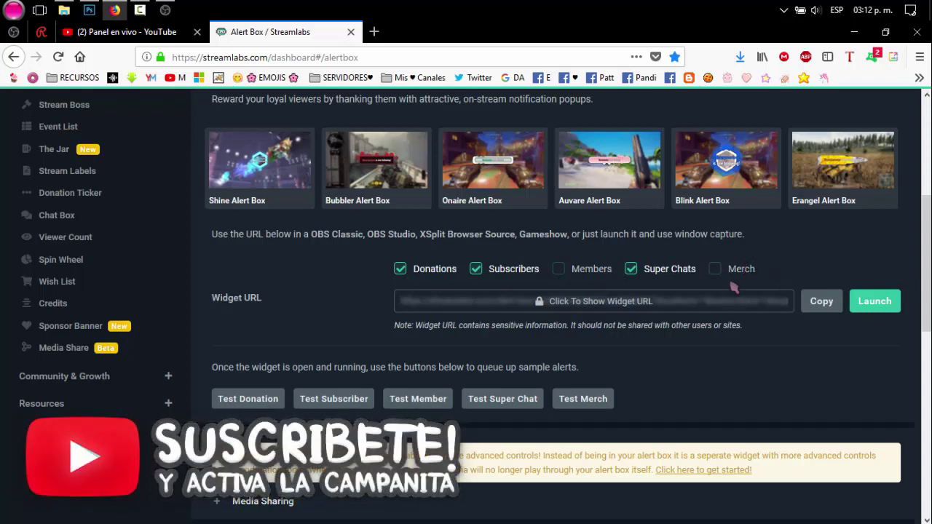
scroll(241, 335, down, 2)
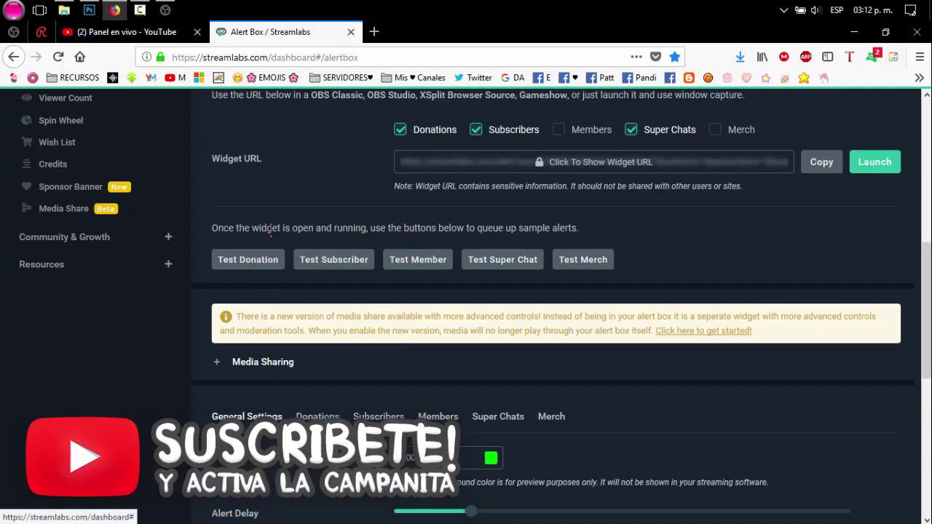
scroll(306, 306, down, 2)
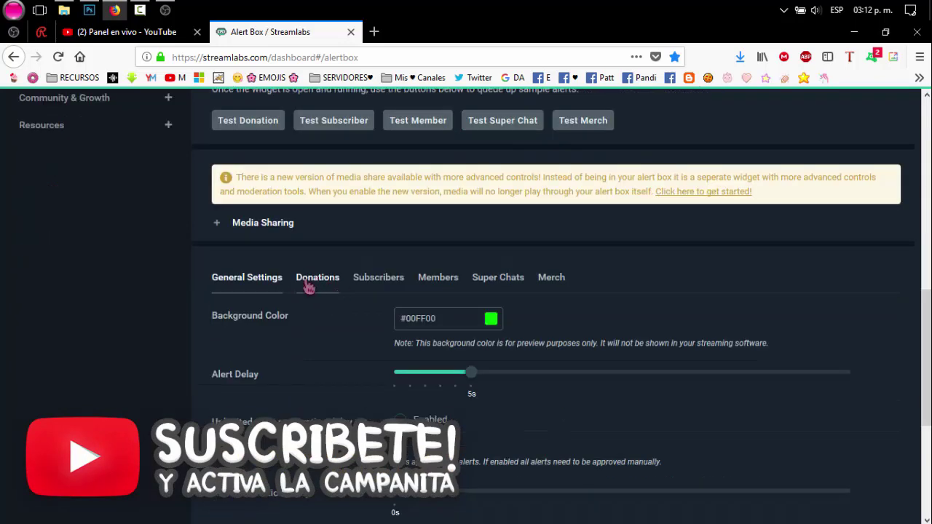
Show the Donations alert settings: Zoom In/Bounce Out Down, '{name} donated {amount}!' template, 21.gif, new-message.ogg.
click(308, 288)
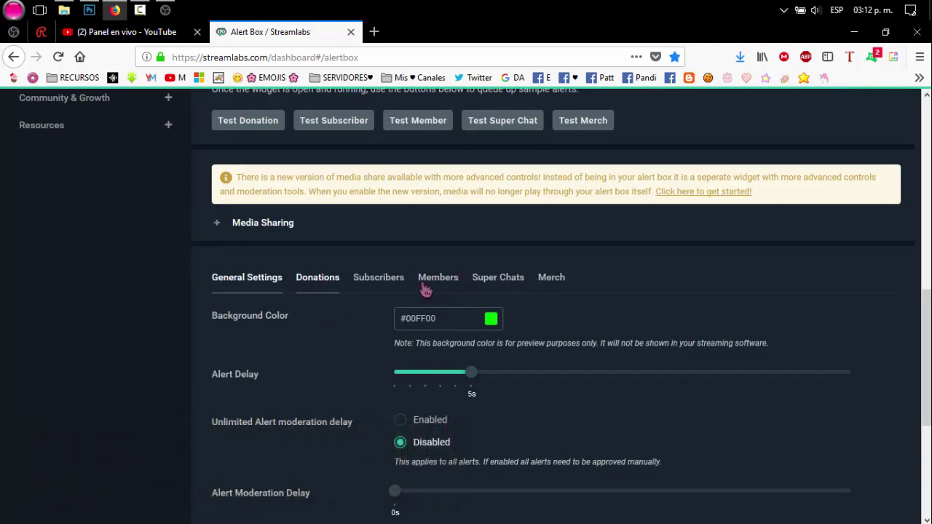
click(327, 284)
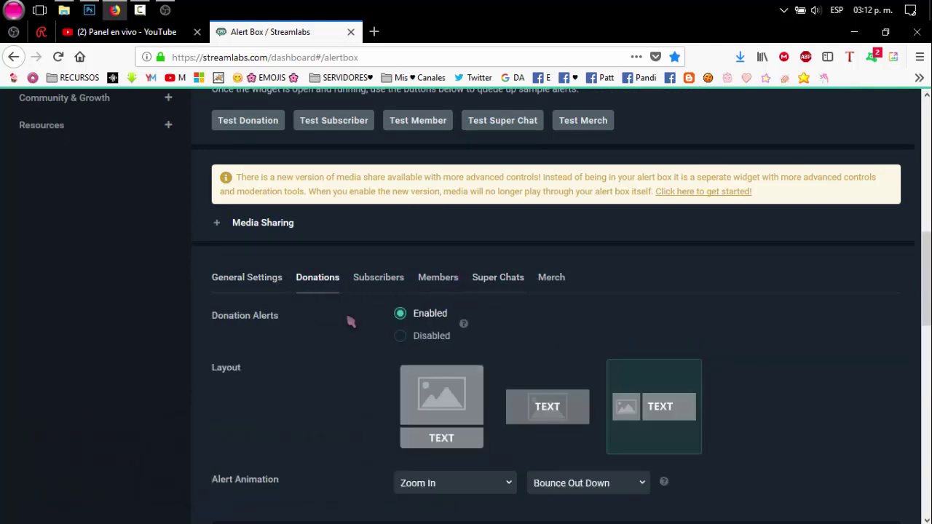
scroll(367, 356, down, 2)
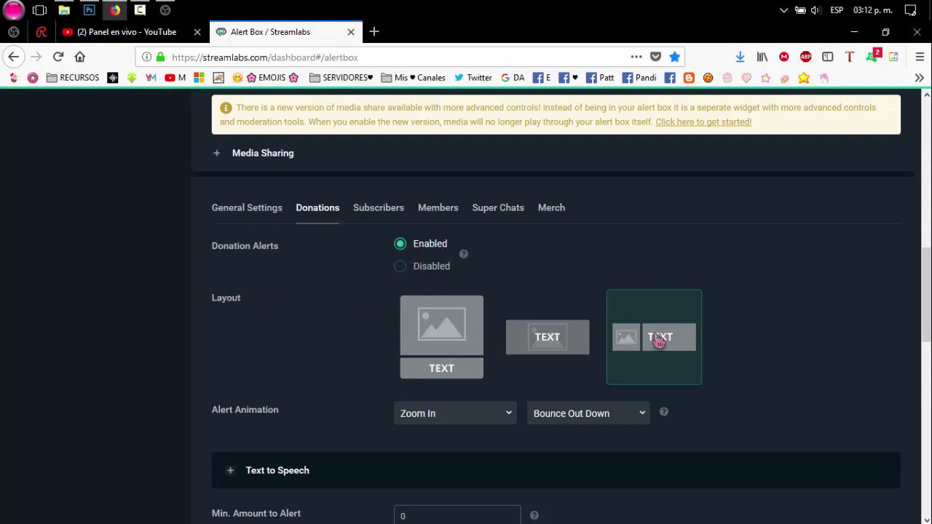
scroll(295, 324, down, 4)
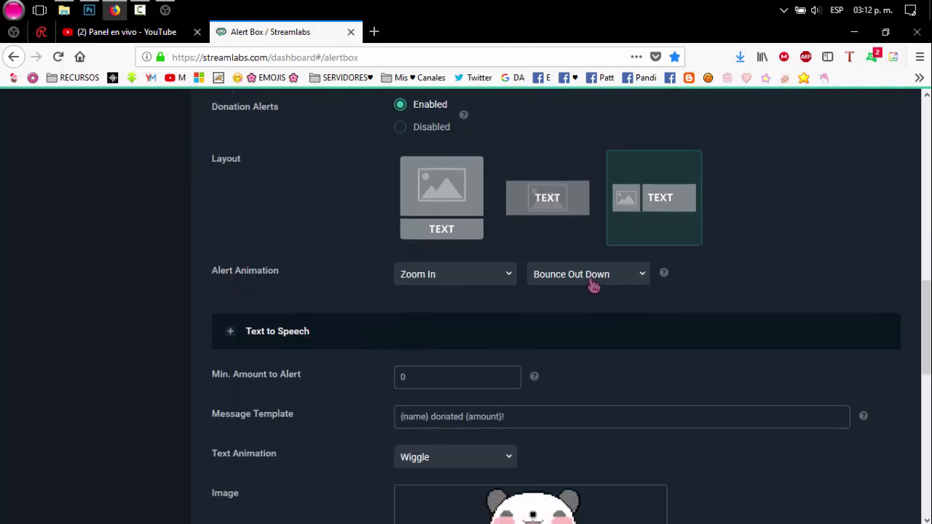
scroll(593, 285, down, 4)
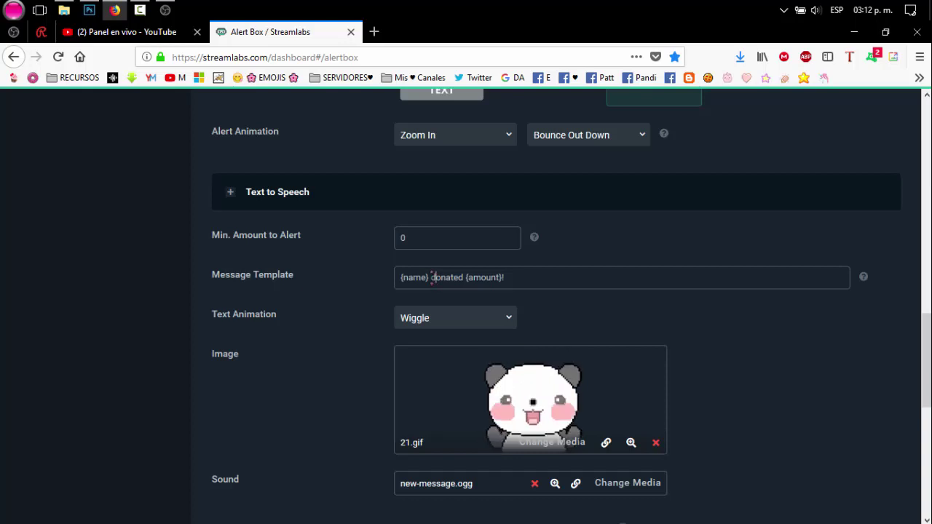
drag(431, 277, 463, 284)
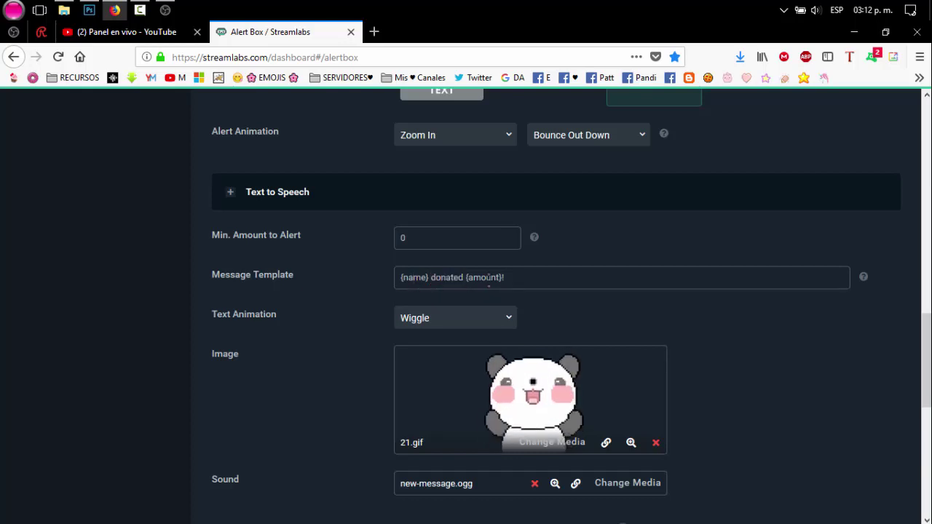
click(477, 277)
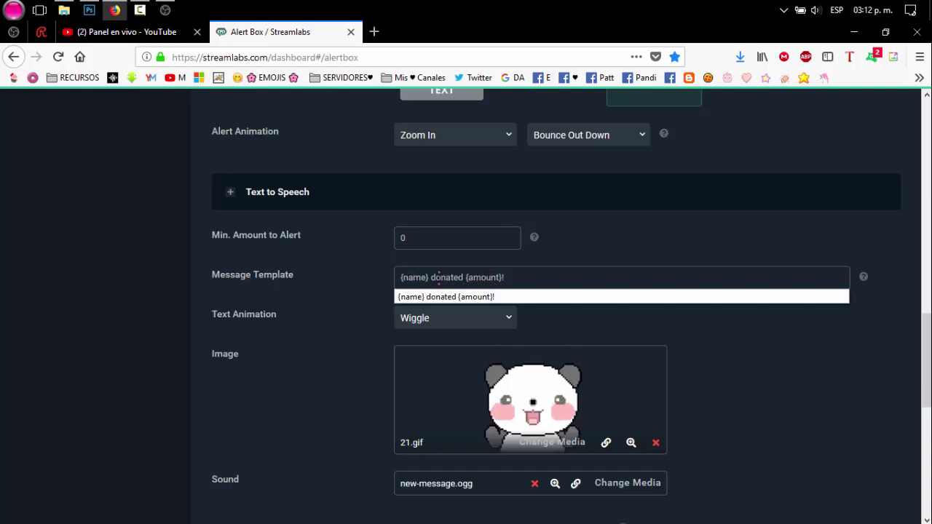
click(410, 276)
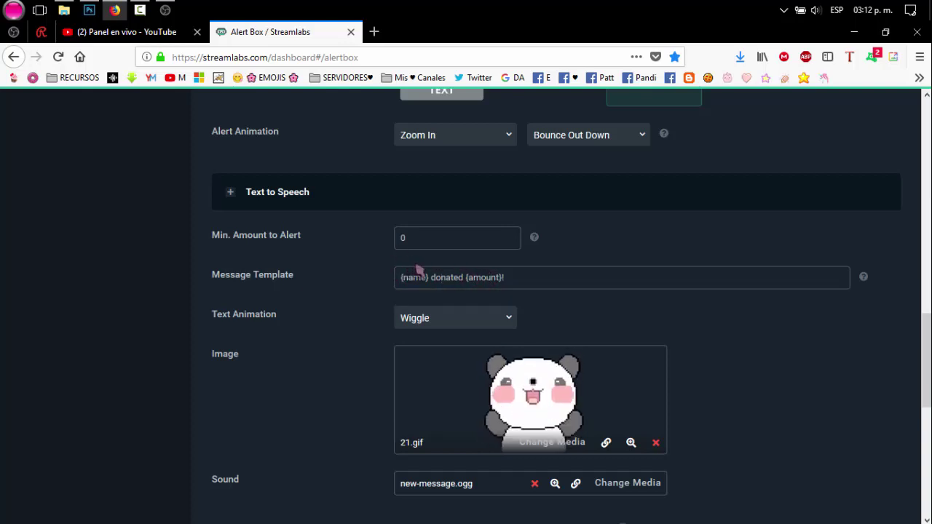
scroll(318, 314, down, 2)
scroll(318, 314, down, 2)
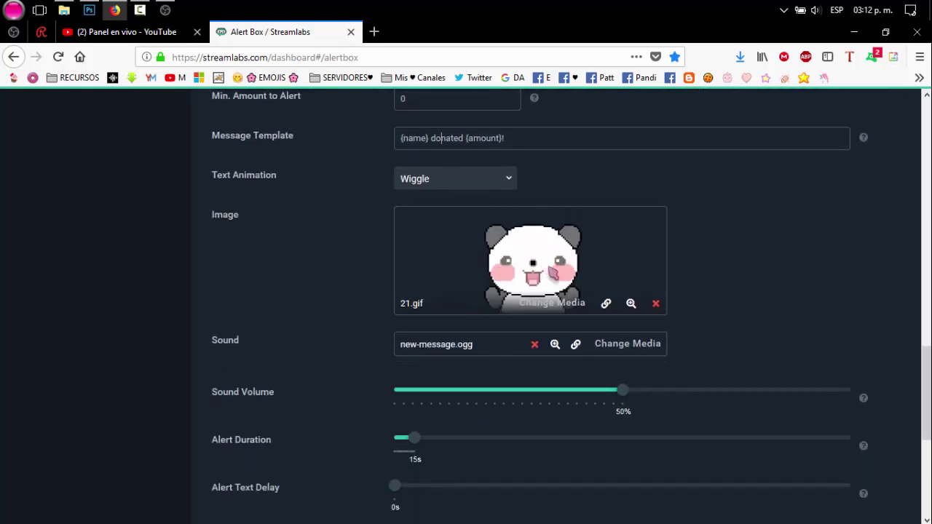
Open the Media Gallery for the donation image and browse the stock Images.
click(552, 306)
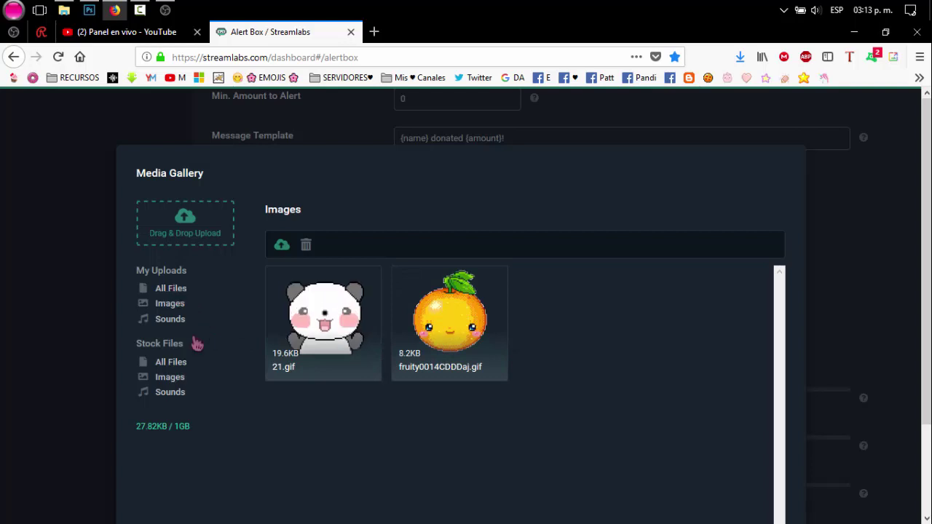
click(168, 365)
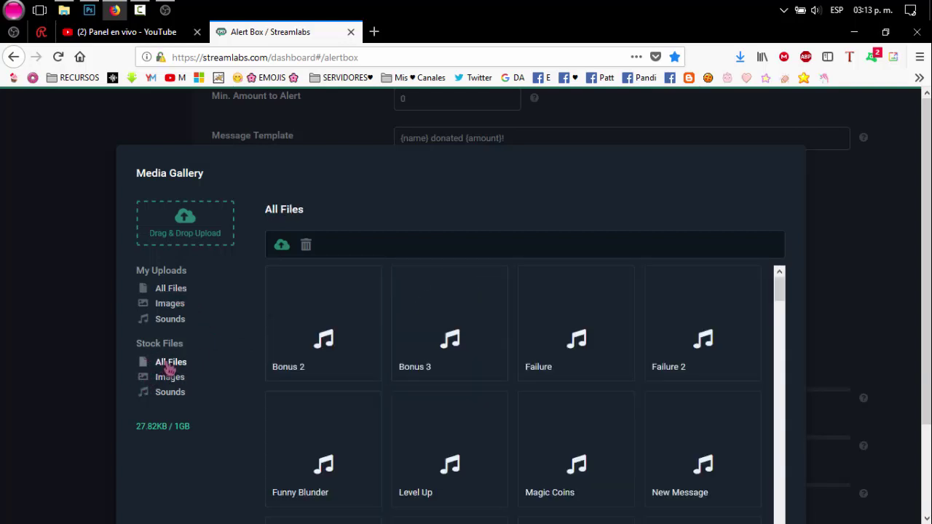
key(F11)
scroll(447, 293, down, 2)
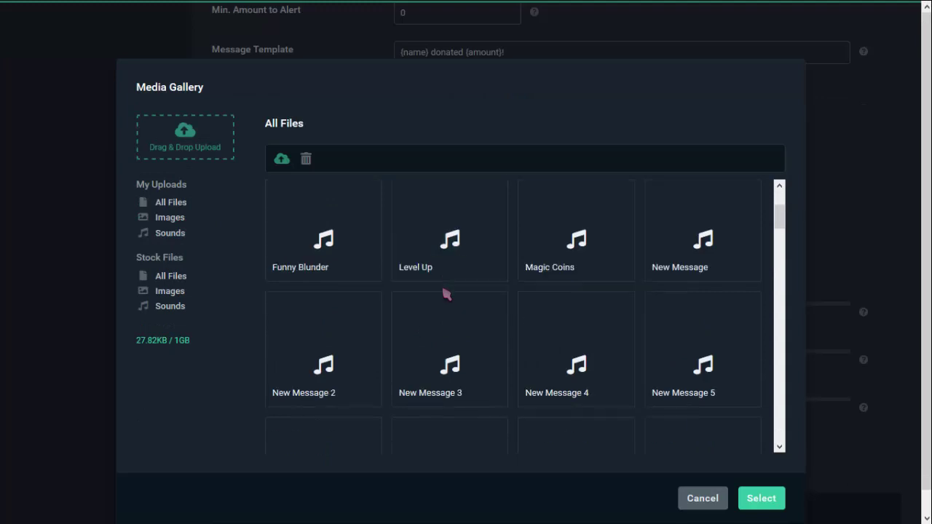
click(173, 294)
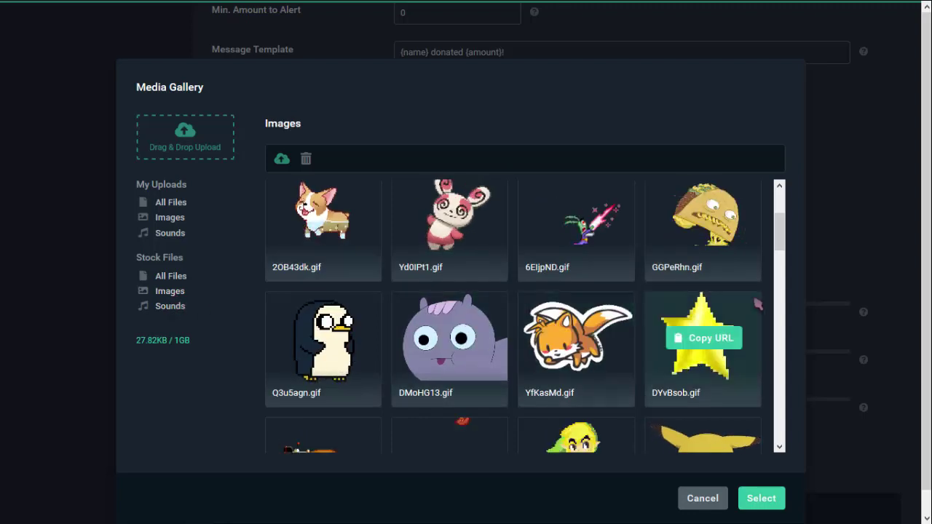
scroll(758, 291, down, 4)
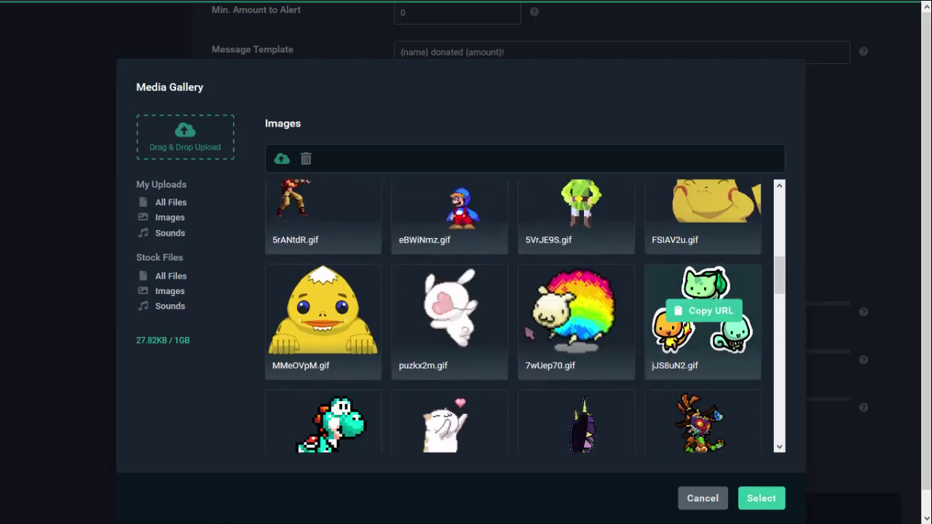
scroll(539, 320, down, 5)
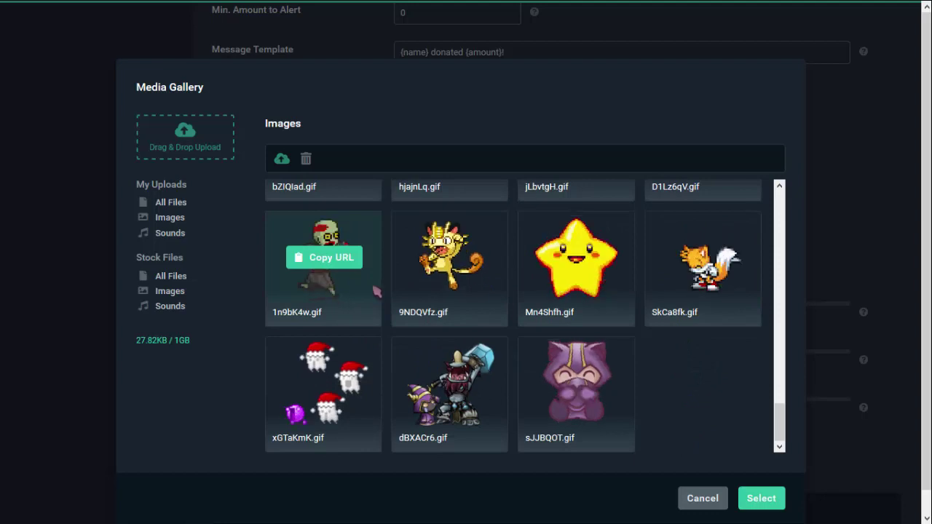
scroll(496, 354, up, 5)
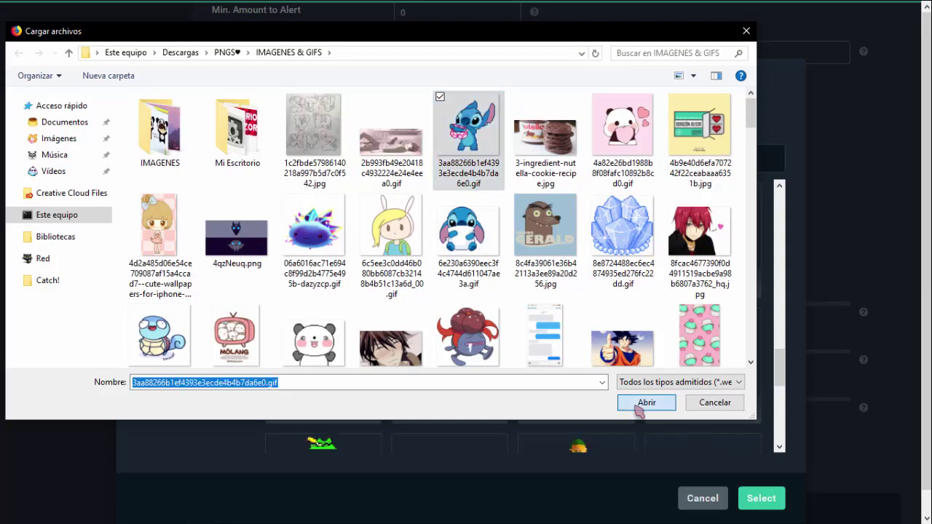
Upload your own character GIF with Drag & Drop Upload.
click(641, 401)
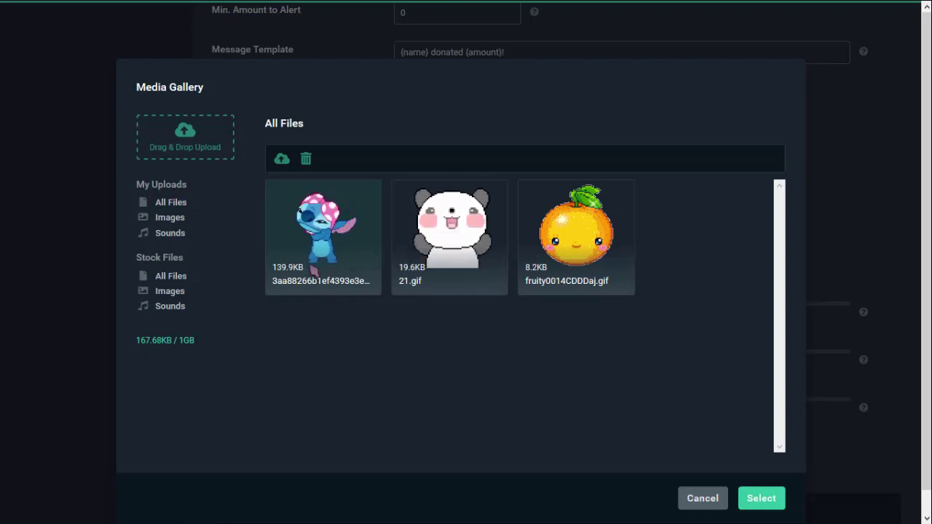
mouse_move(323, 233)
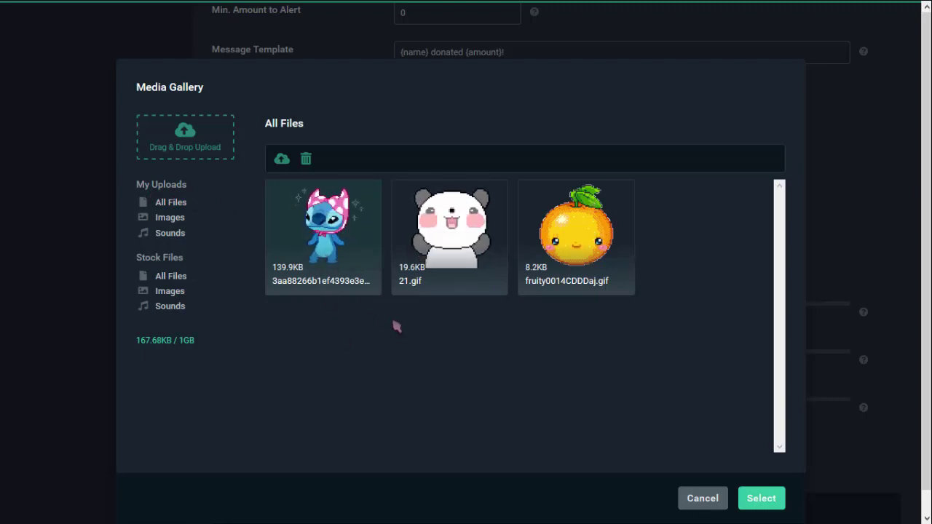
mouse_move(446, 264)
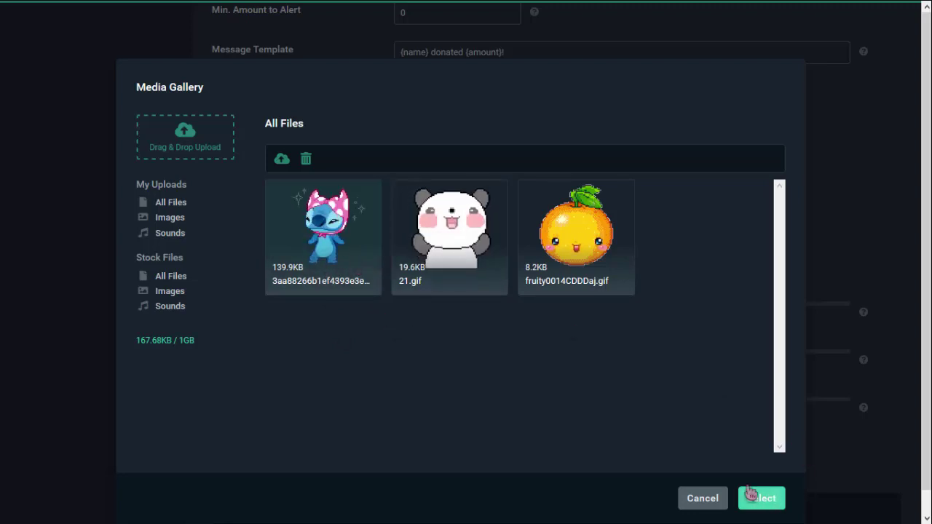
Browse the stock Sounds, copy The Award 2's URL, and reach Ohhhh Yeaaah.
click(177, 238)
click(175, 306)
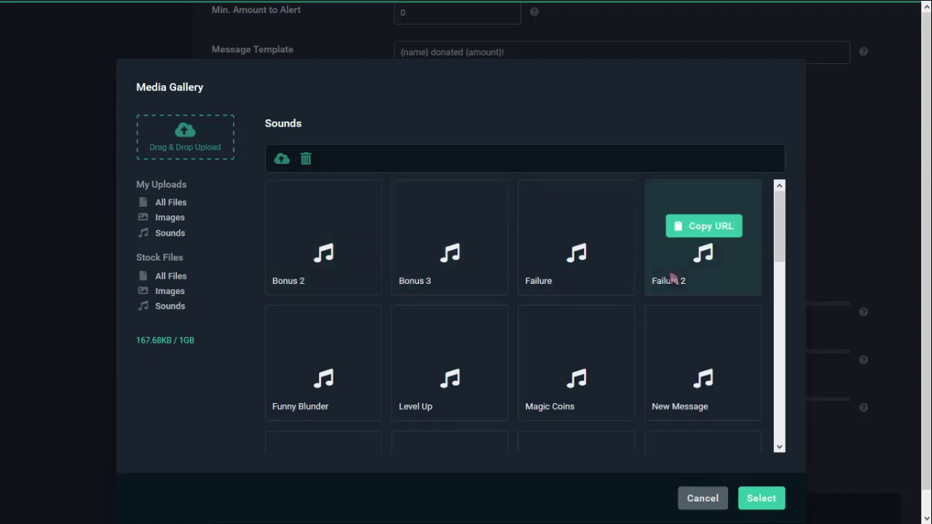
scroll(668, 277, down, 2)
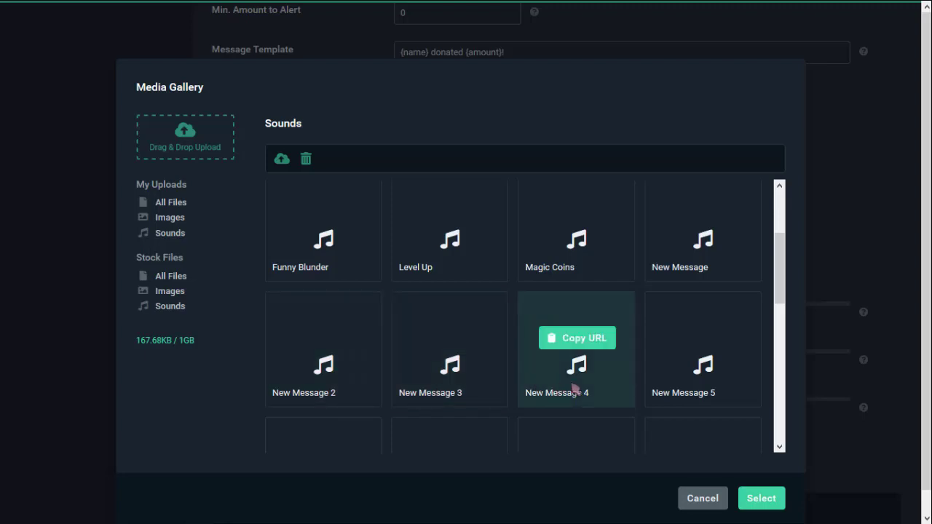
scroll(670, 390, down, 2)
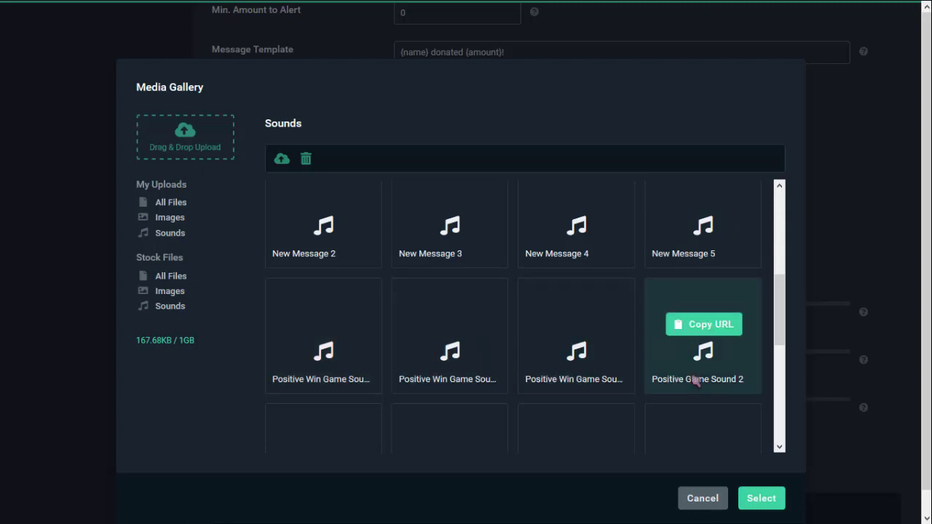
scroll(696, 382, down, 3)
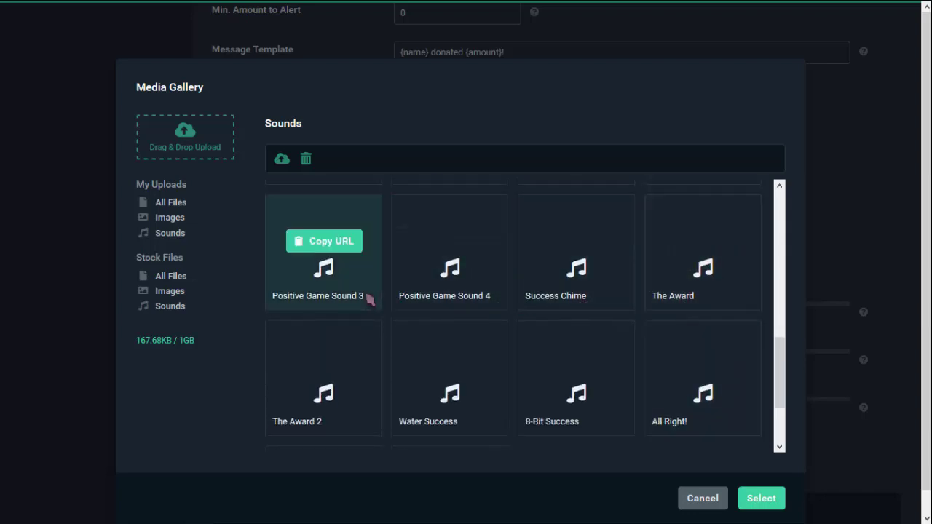
click(347, 375)
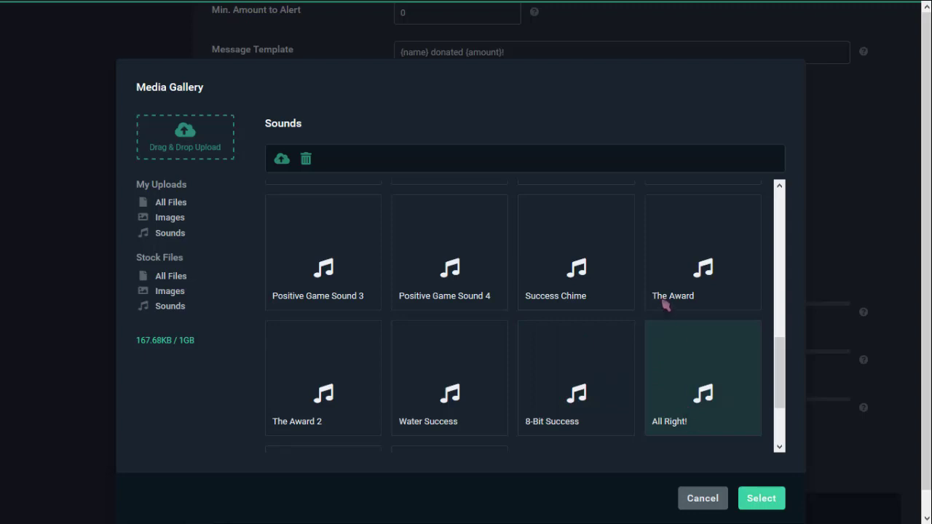
scroll(650, 338, down, 3)
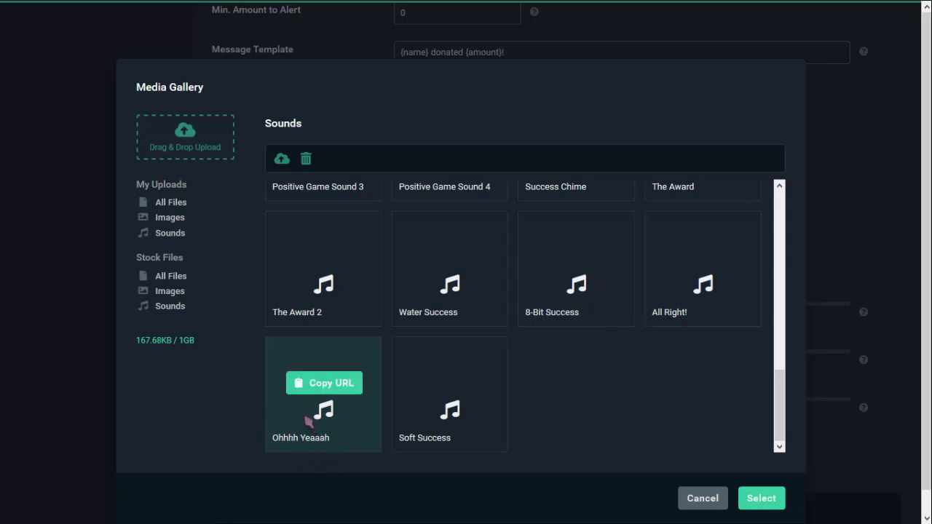
Confirm the chosen media, set sound volume to 46% and adjust the alert duration.
click(757, 506)
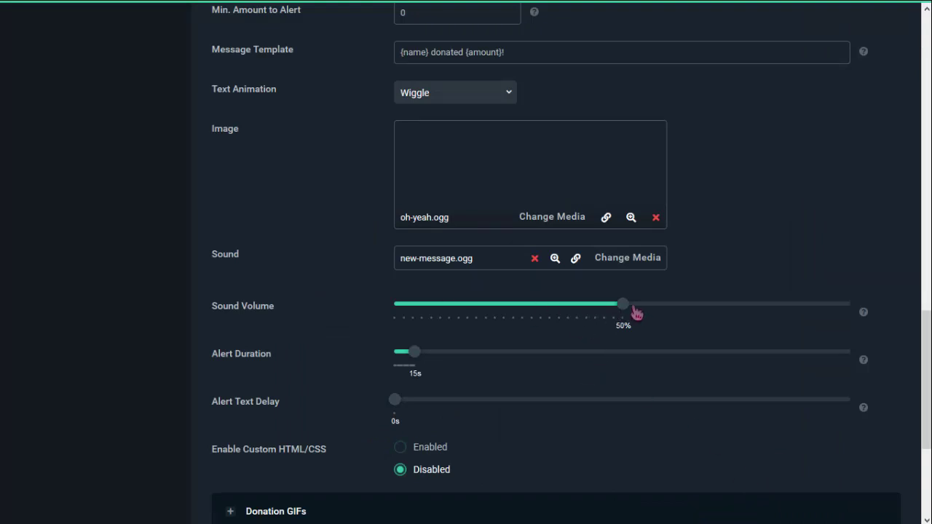
drag(627, 312, 605, 315)
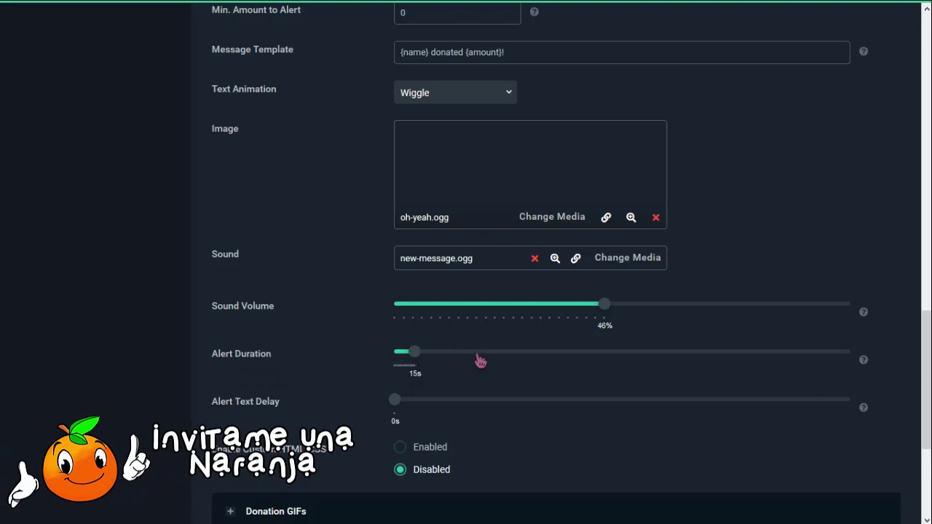
drag(480, 360, 412, 364)
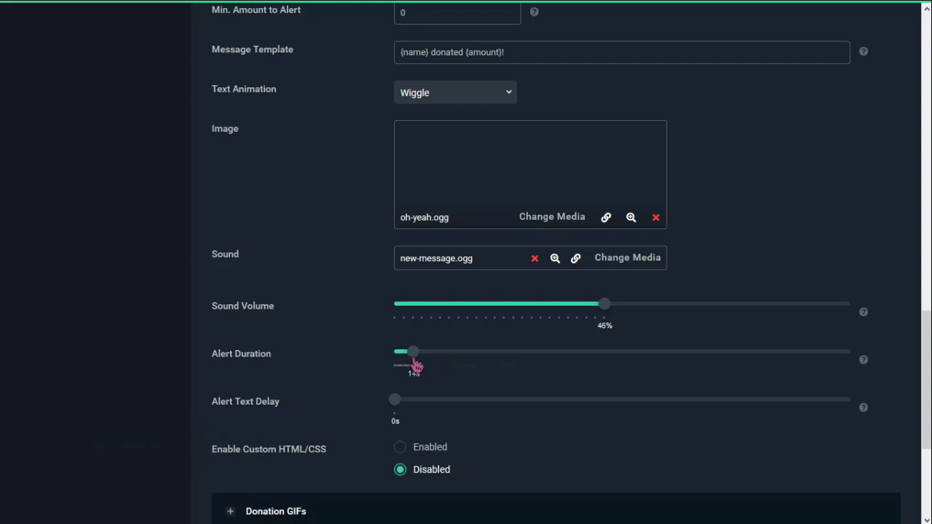
Set the donation alert image to the blue cartoon creature GIF.
click(564, 225)
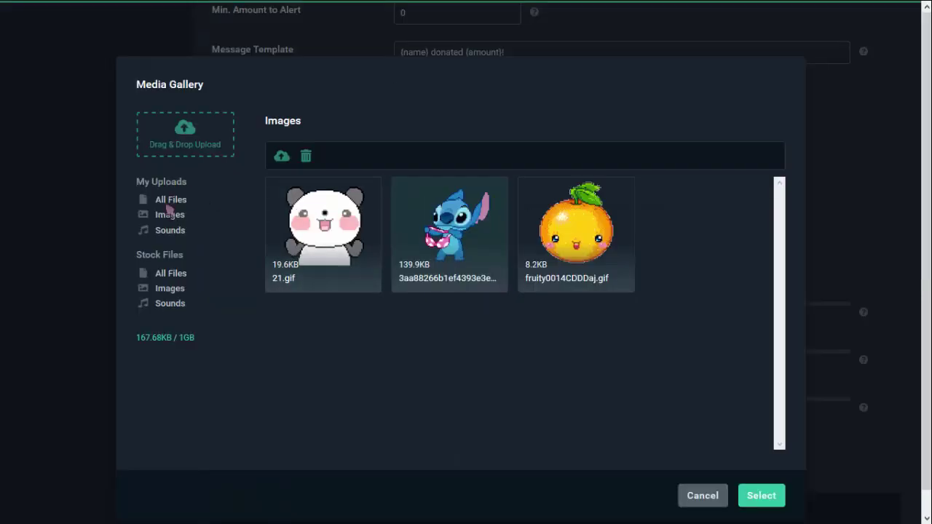
click(450, 251)
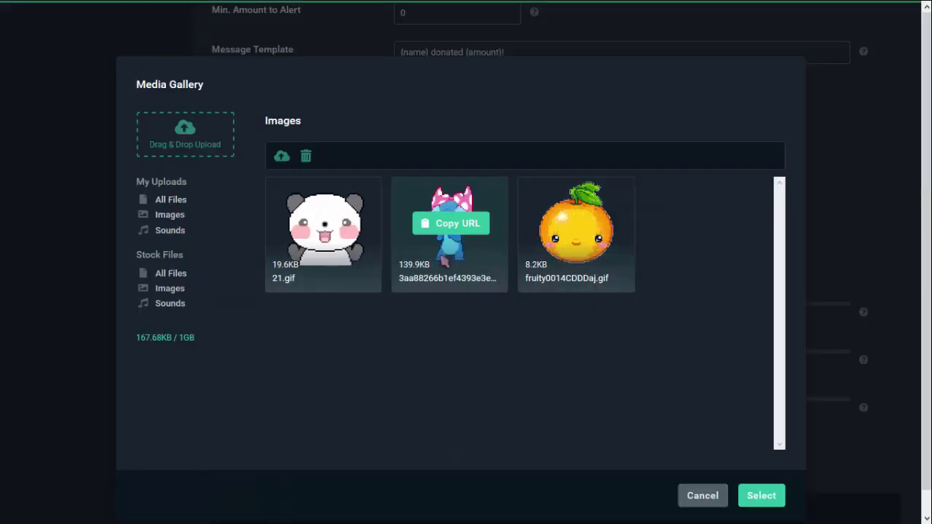
click(765, 495)
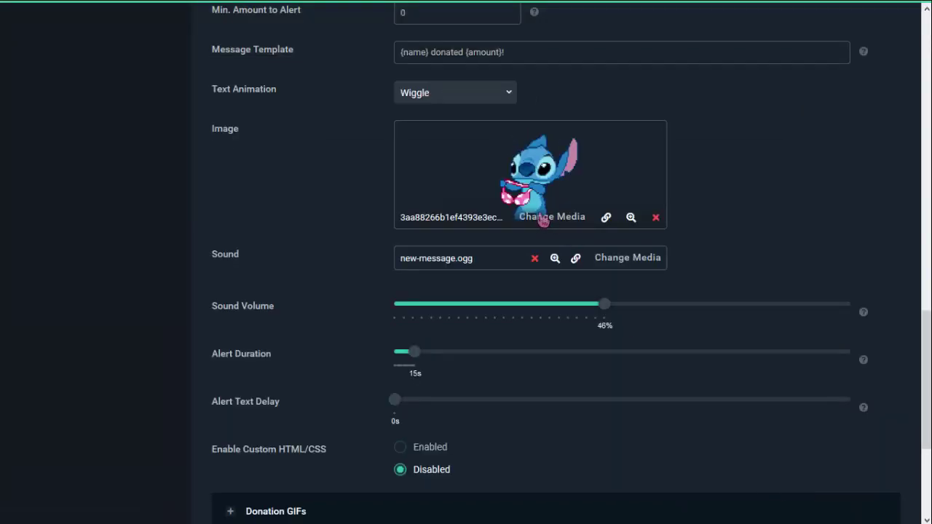
click(562, 222)
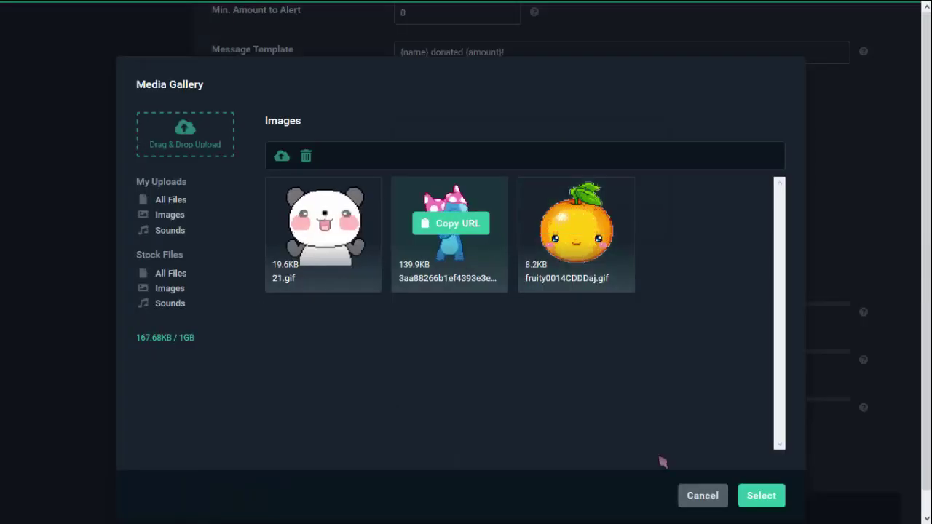
click(761, 496)
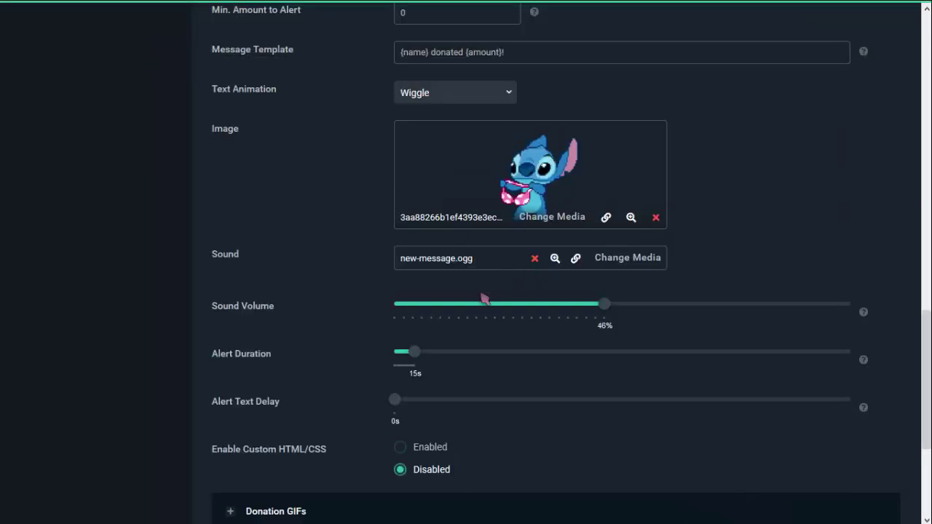
Switch to the Subscribers alert tab and review its message template.
scroll(507, 296, down, 2)
scroll(508, 296, down, 2)
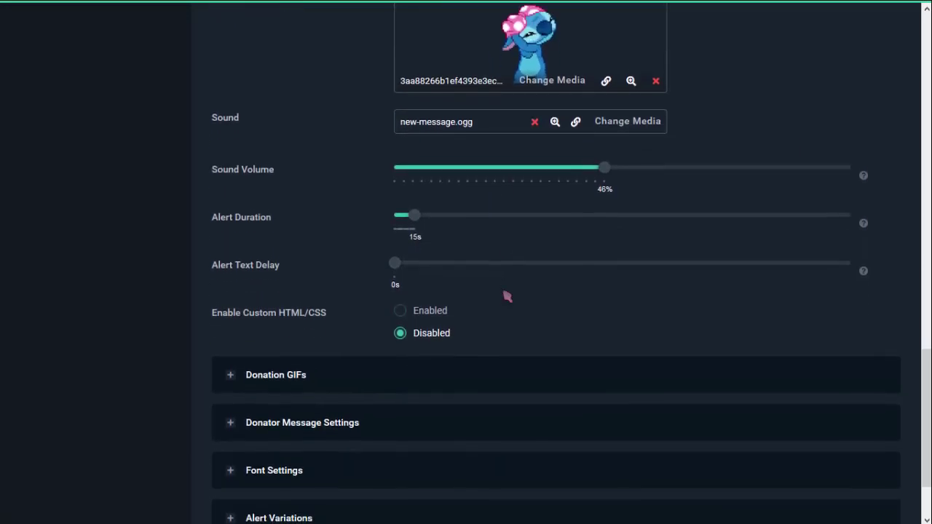
scroll(524, 314, down, 3)
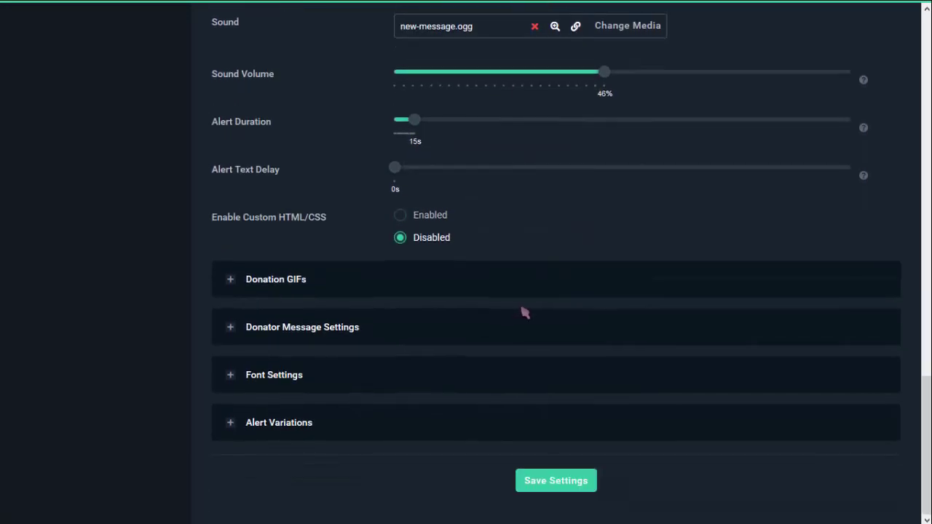
scroll(429, 299, up, 17)
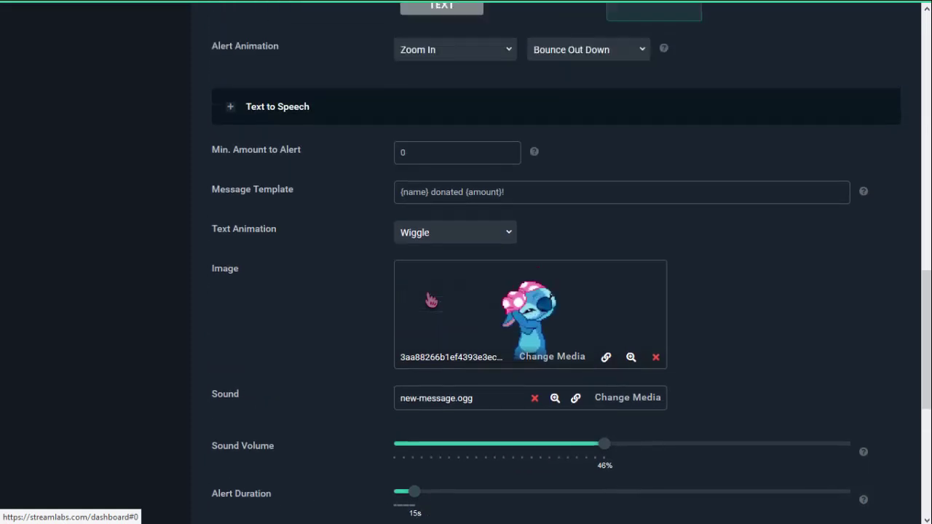
scroll(431, 299, up, 8)
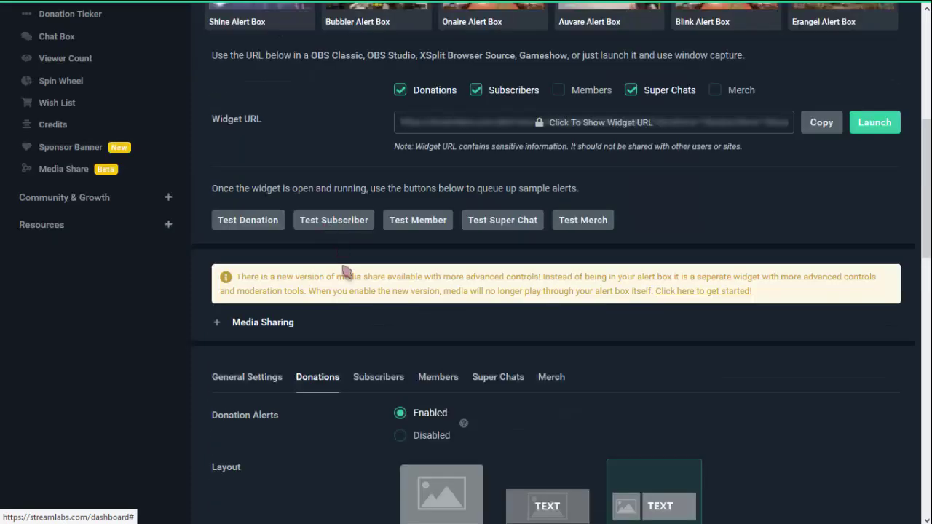
scroll(347, 271, down, 4)
click(380, 244)
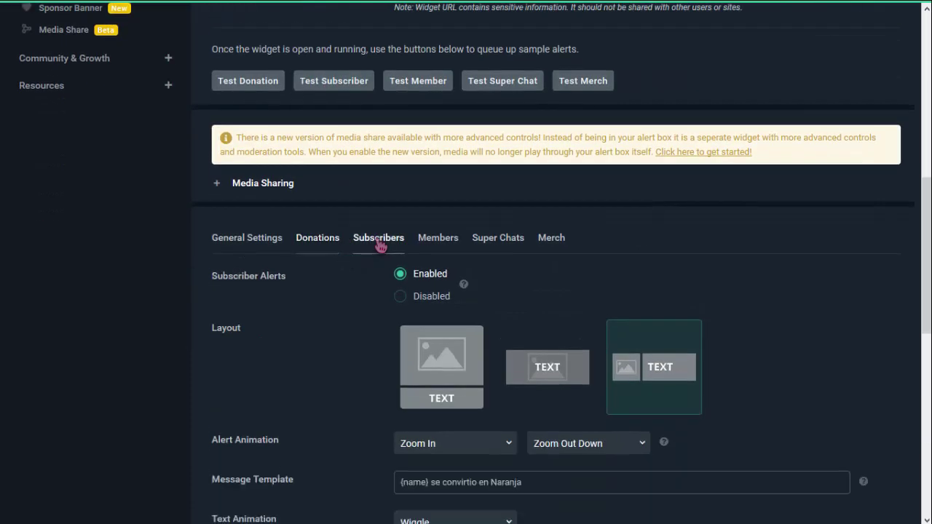
scroll(379, 327, down, 4)
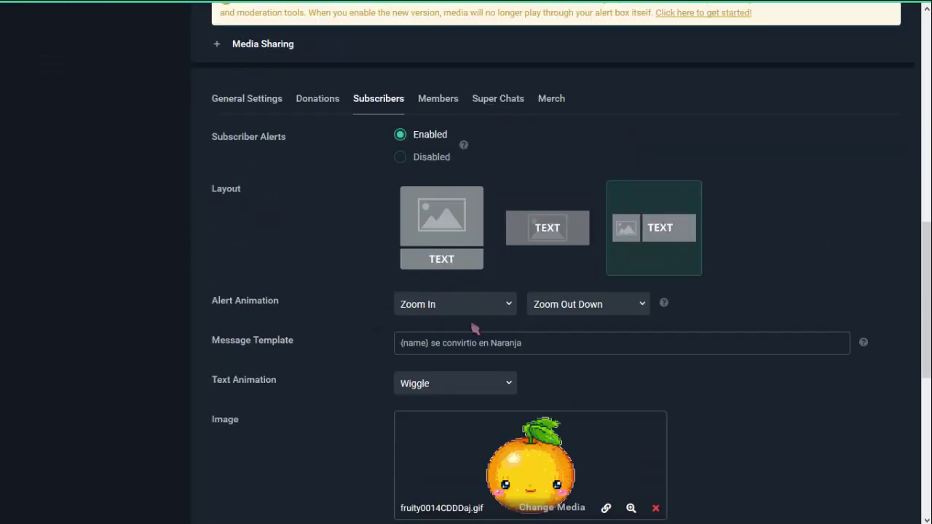
double_click(419, 343)
click(432, 343)
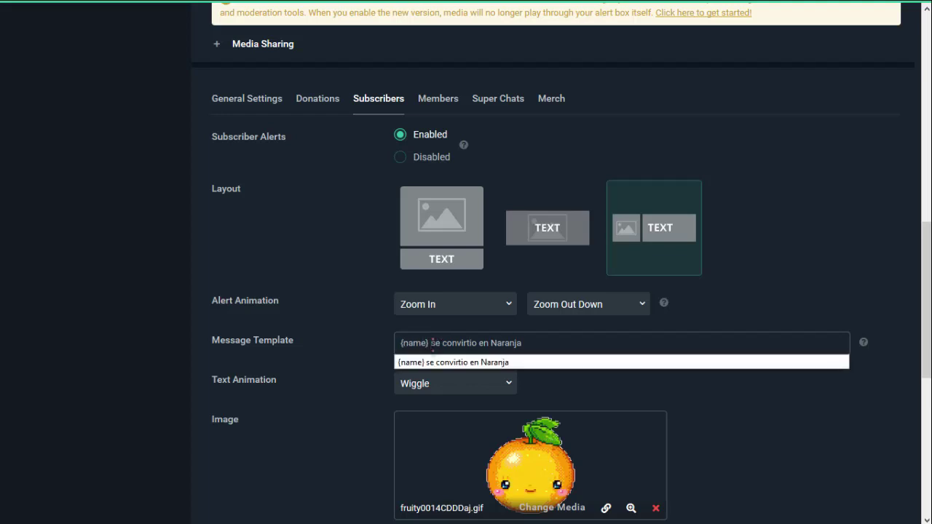
click(440, 363)
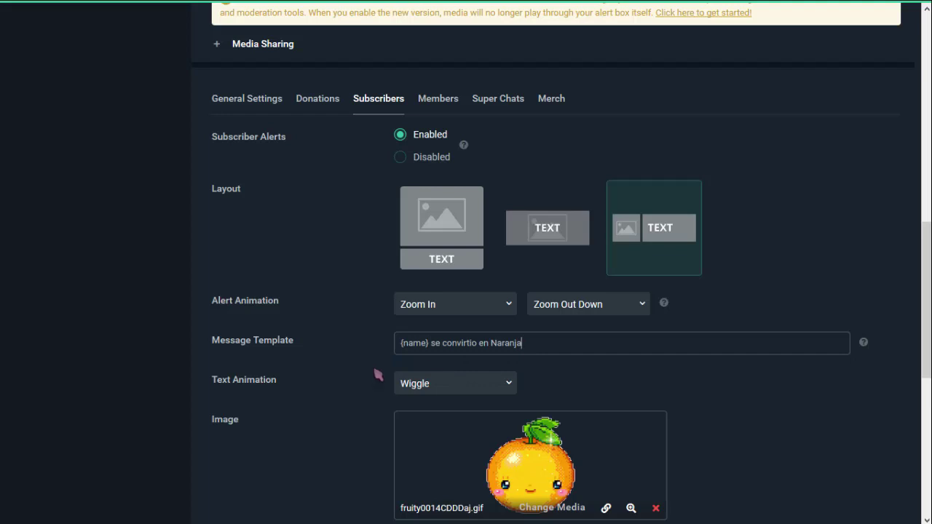
scroll(377, 376, down, 2)
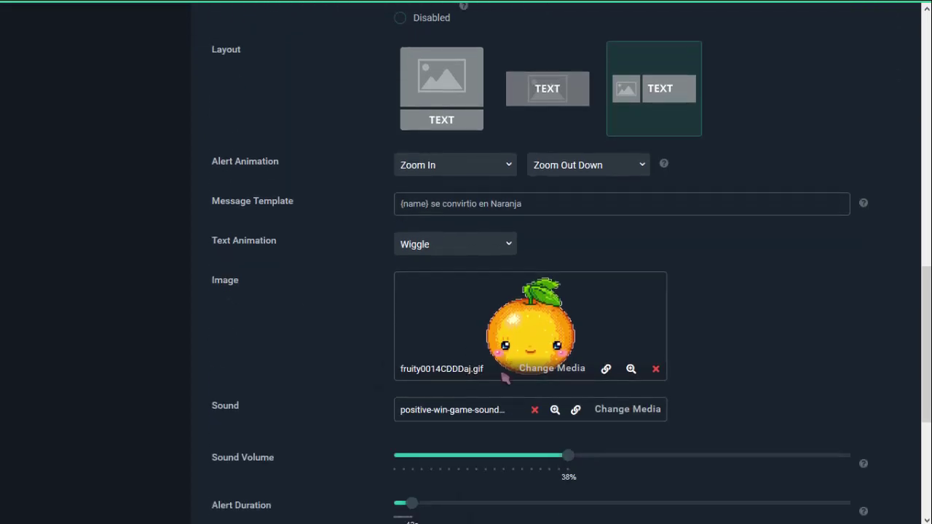
Check the subscriber alert's media and save the subscriber settings.
click(551, 370)
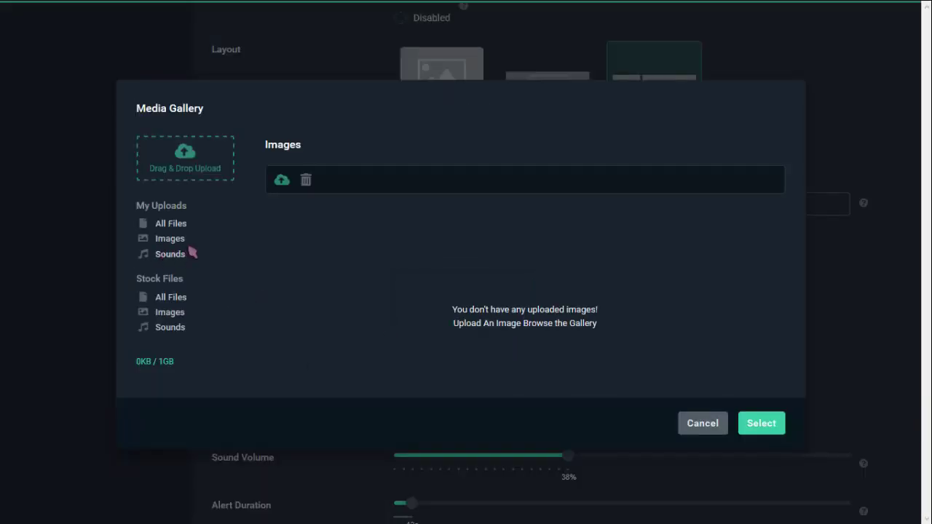
click(186, 255)
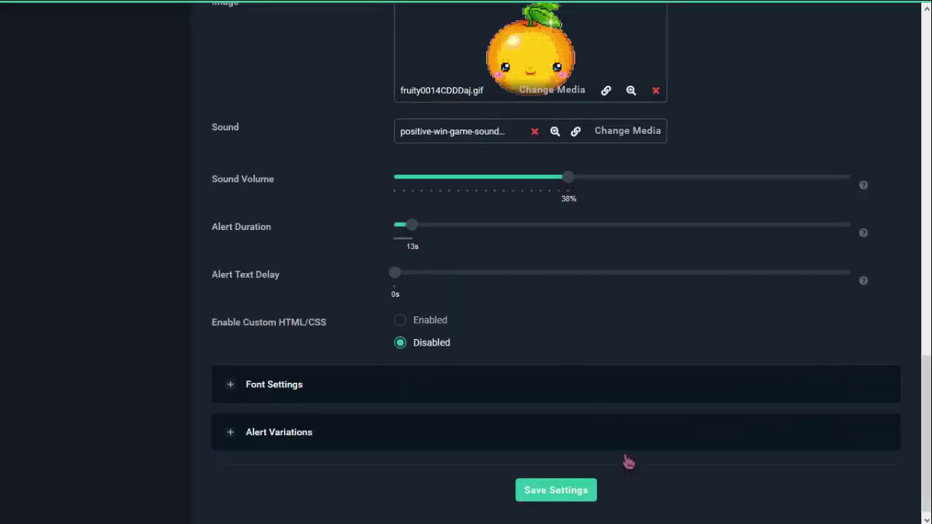
click(571, 494)
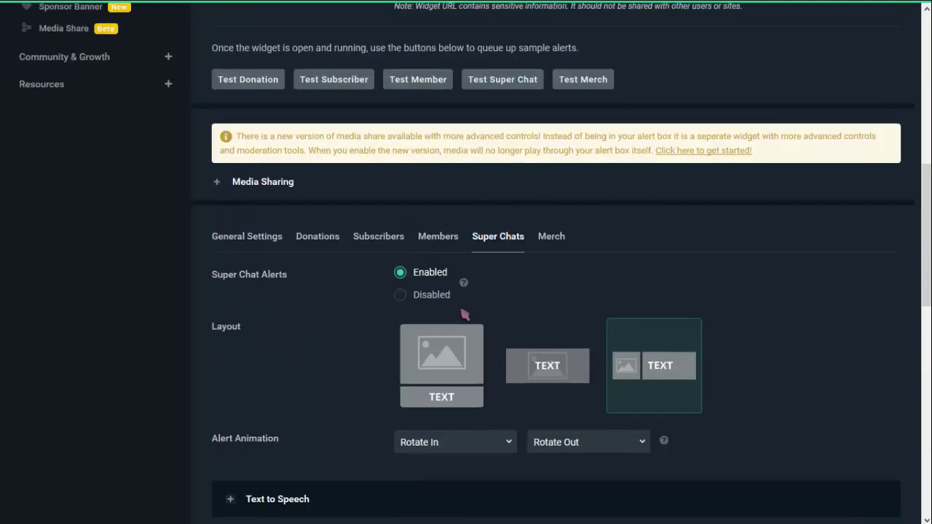
Save the Super Chat alert: fruity GIF, positive-game-sound-3, 50% volume, 14s.
scroll(466, 312, down, 5)
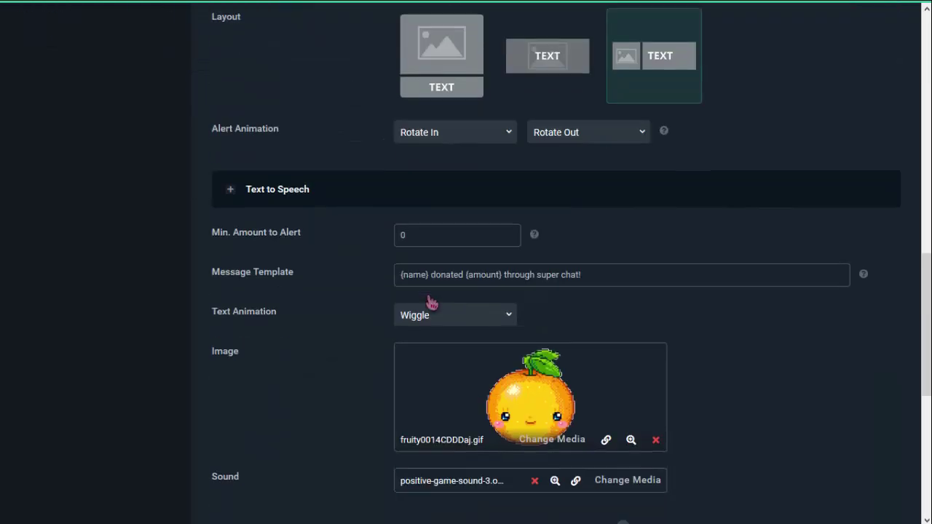
scroll(431, 303, down, 2)
scroll(457, 371, down, 2)
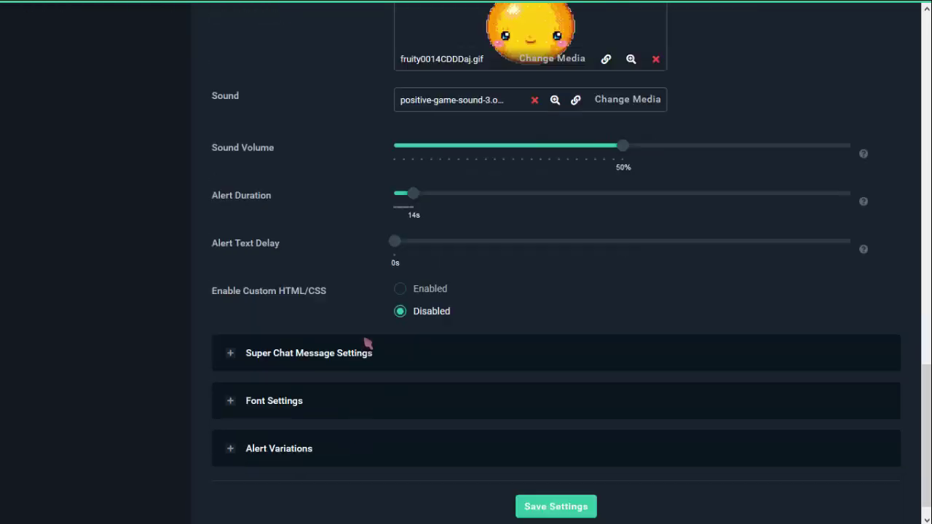
scroll(368, 344, down, 1)
click(558, 479)
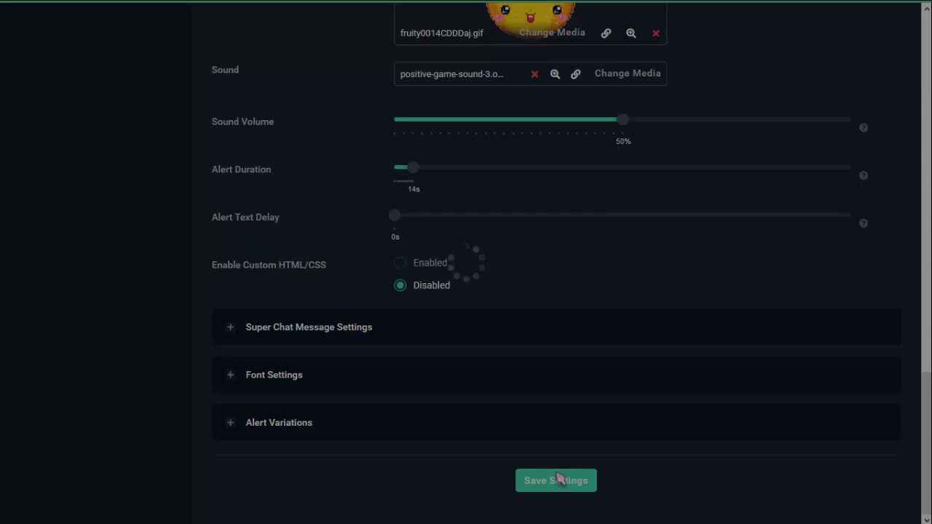
scroll(558, 377, up, 10)
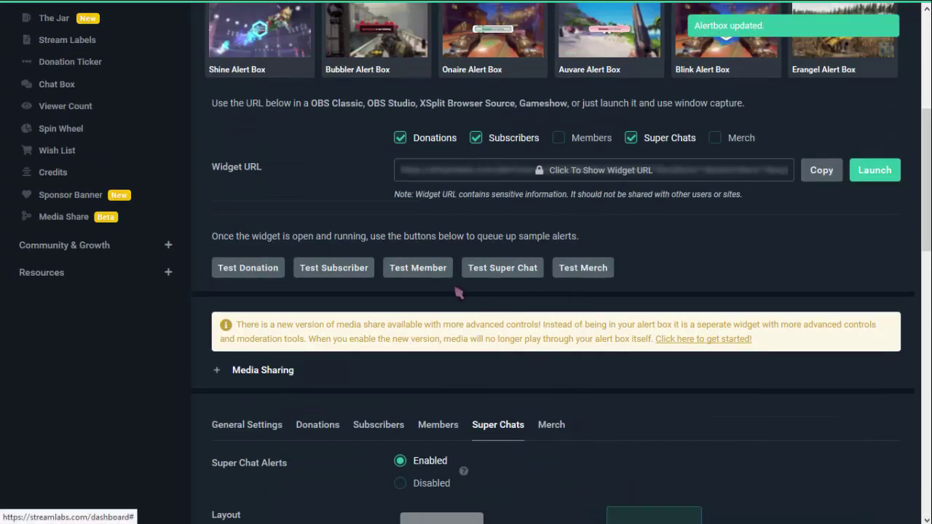
scroll(458, 293, up, 2)
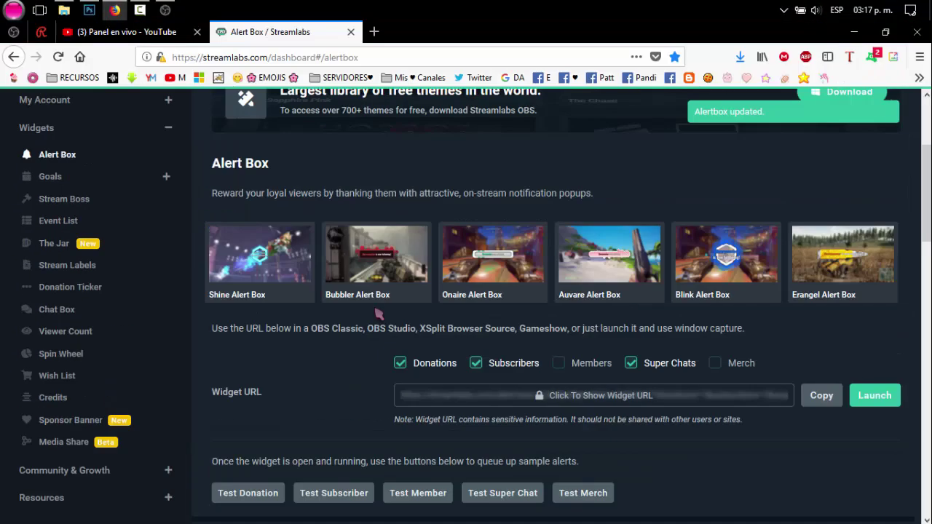
Copy the Alert Box widget URL and minimize Firefox to reveal OBS.
scroll(784, 326, down, 1)
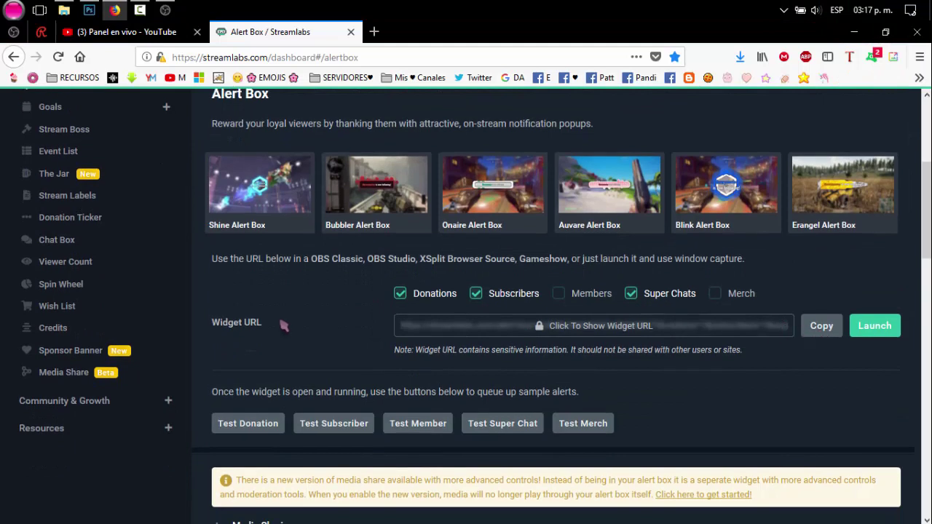
click(834, 333)
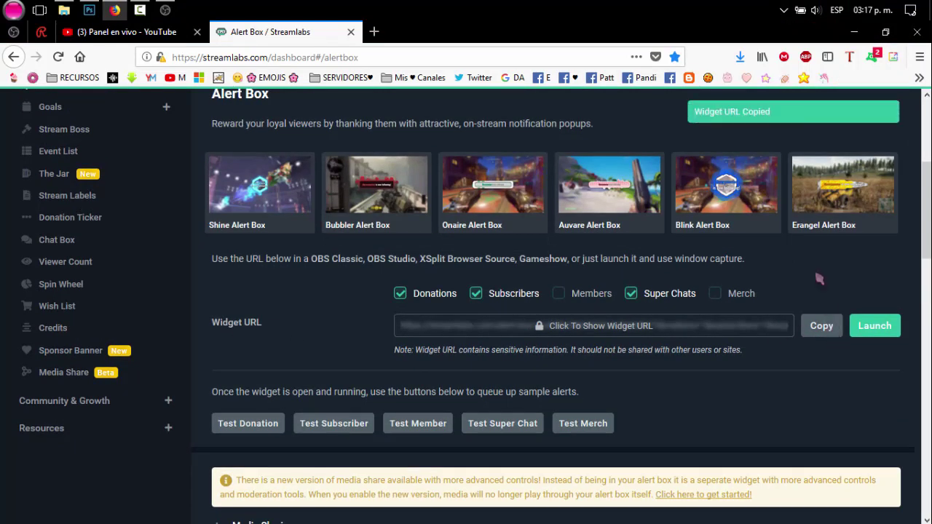
click(855, 32)
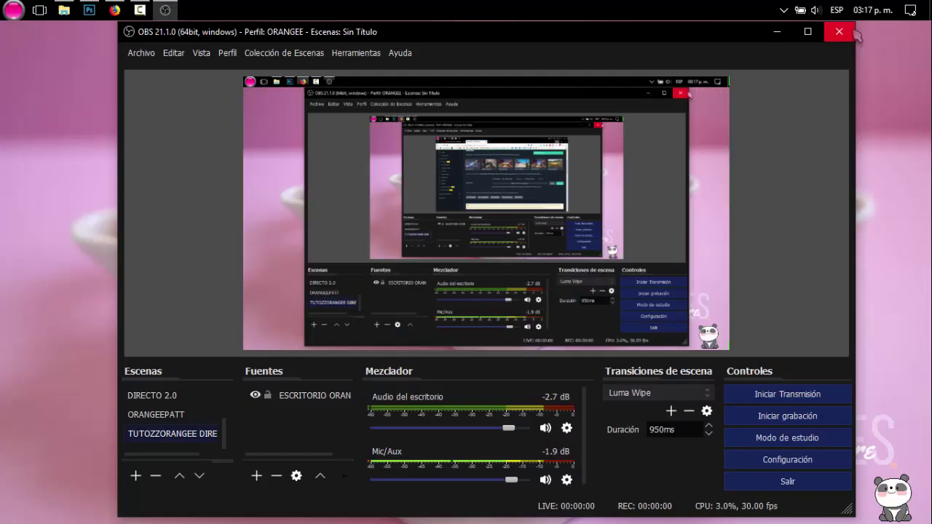
Add a Navegador source named NOTIFICACIONES with the pasted Streamlabs widget URL as its URL.
right_click(284, 421)
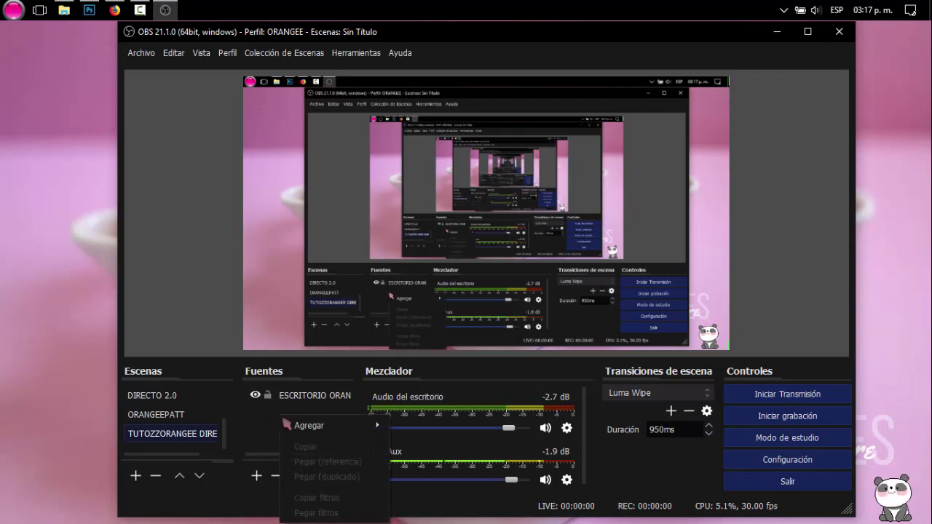
mouse_move(306, 425)
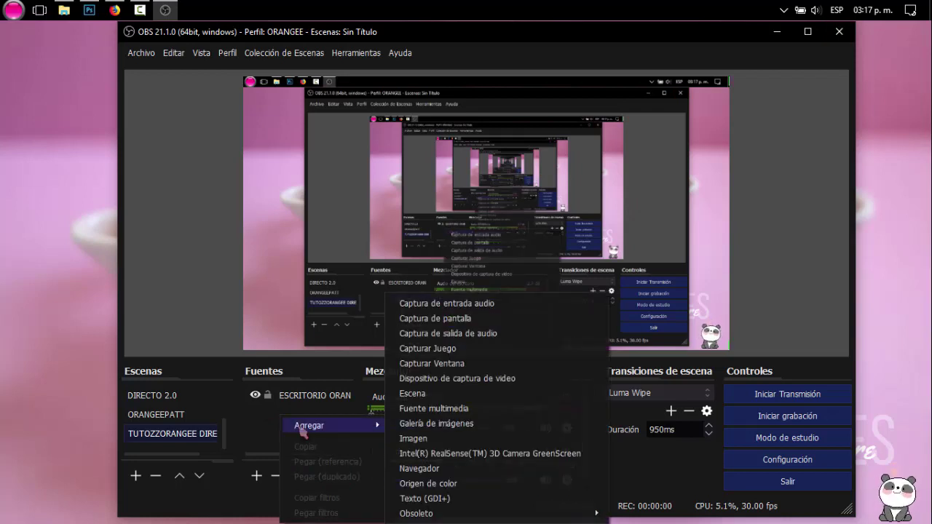
click(430, 470)
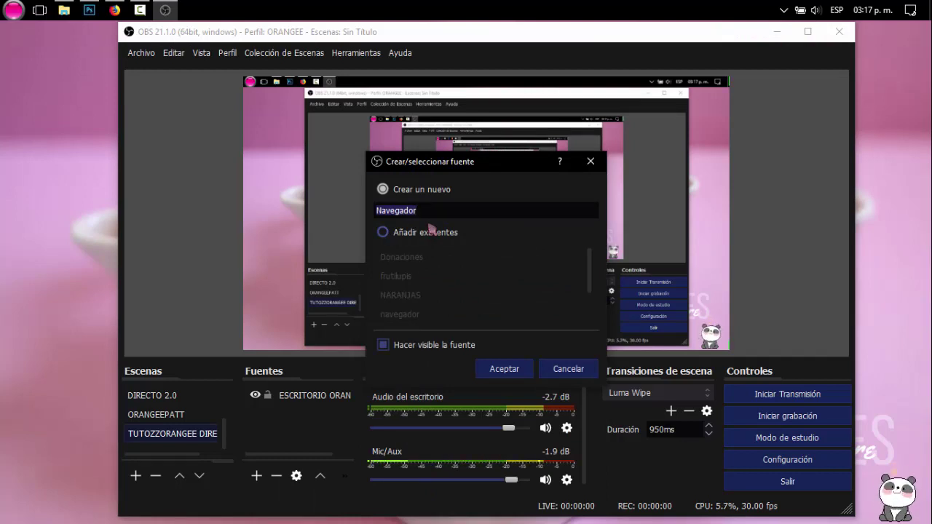
text(NOTIFICACIONES)
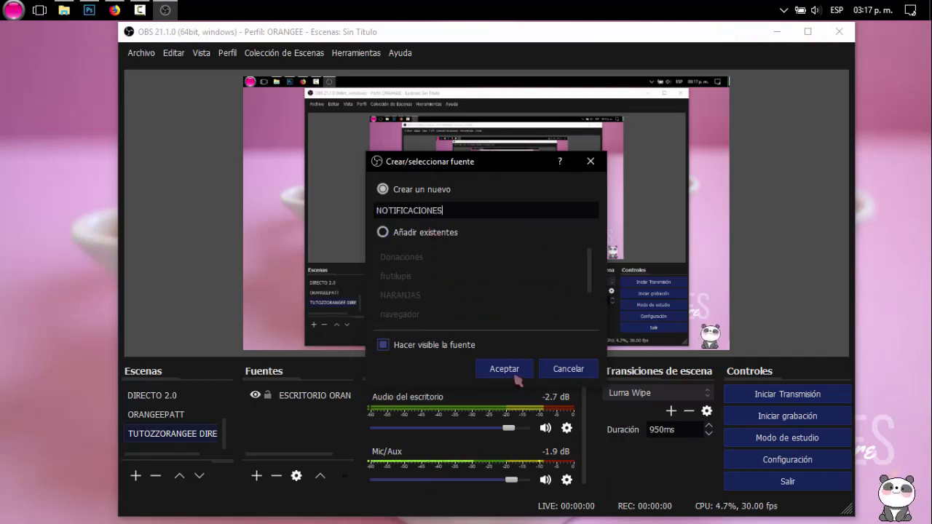
click(504, 369)
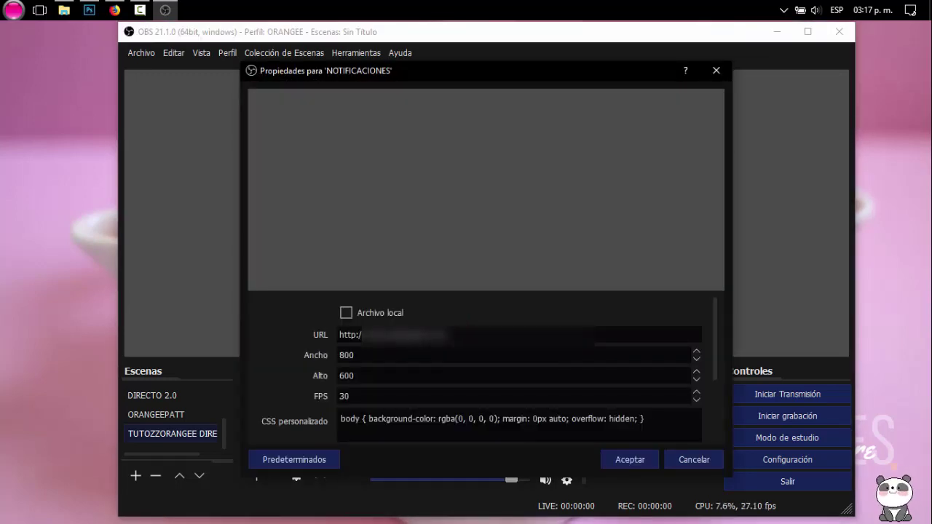
key(ctrl+a)
key(ctrl+v)
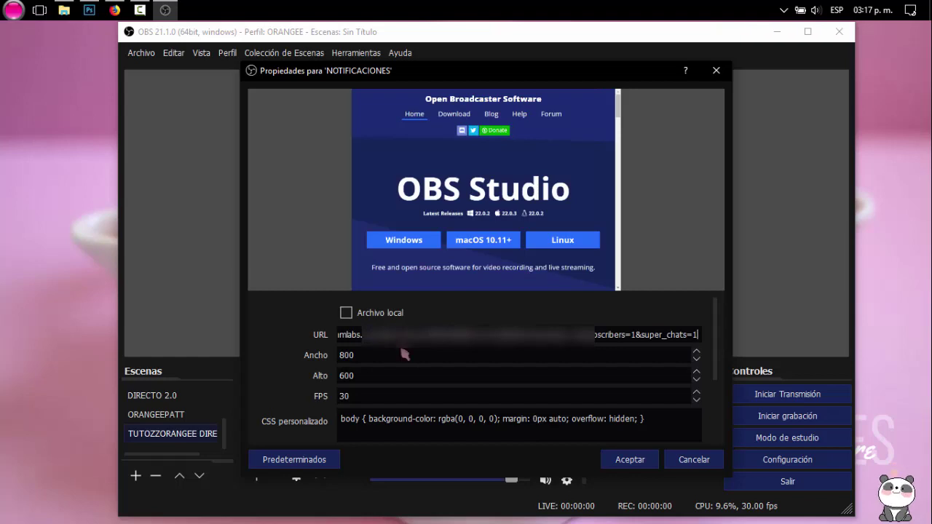
click(631, 460)
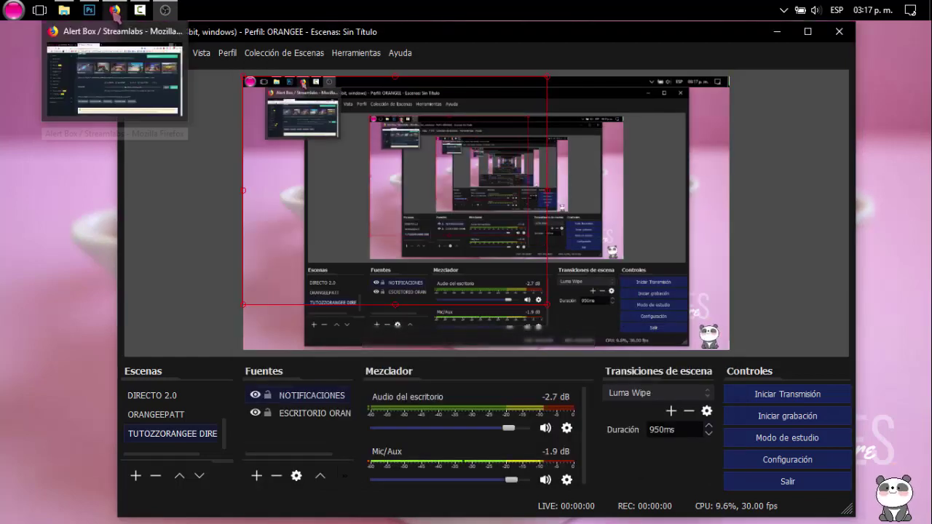
Send a Test Subscriber alert from the Streamlabs Alert Box page.
click(114, 10)
scroll(408, 253, down, 3)
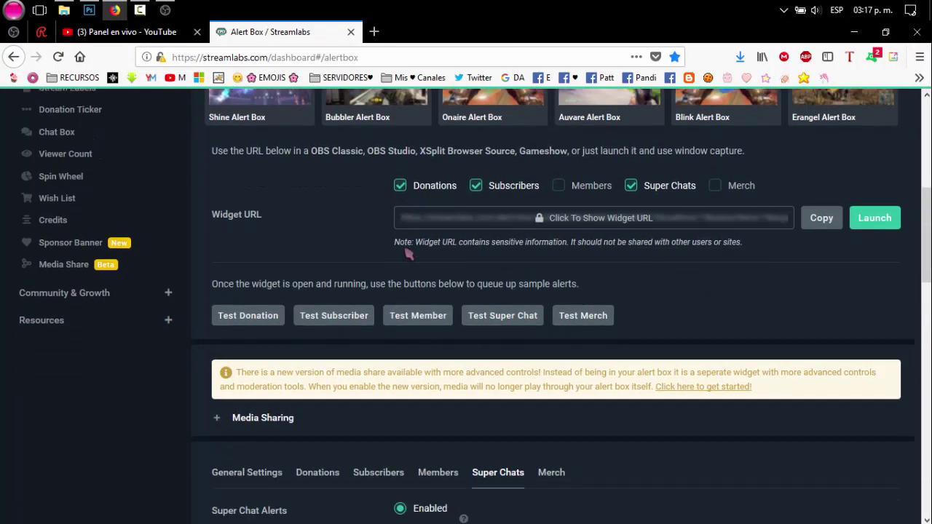
scroll(407, 253, down, 1)
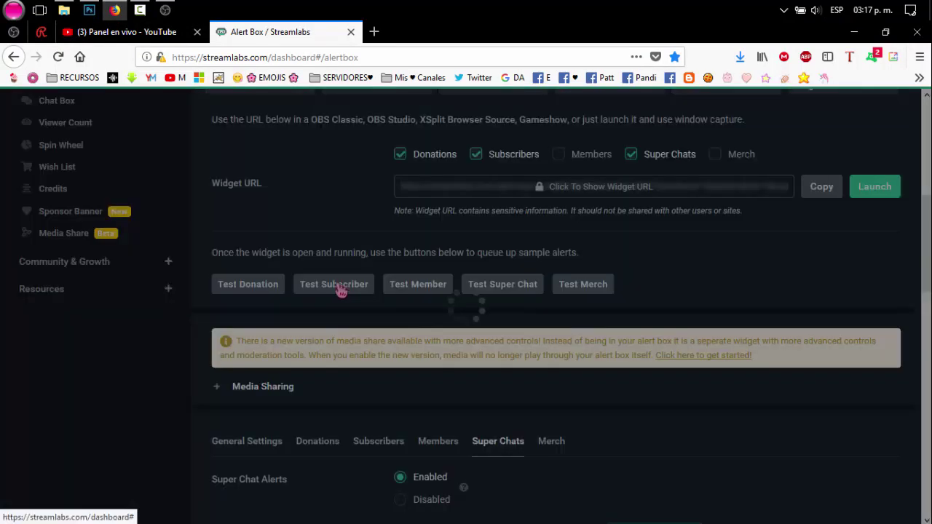
click(341, 285)
Drag the NOTIFICACIONES source toward the lower right of the OBS preview.
click(165, 11)
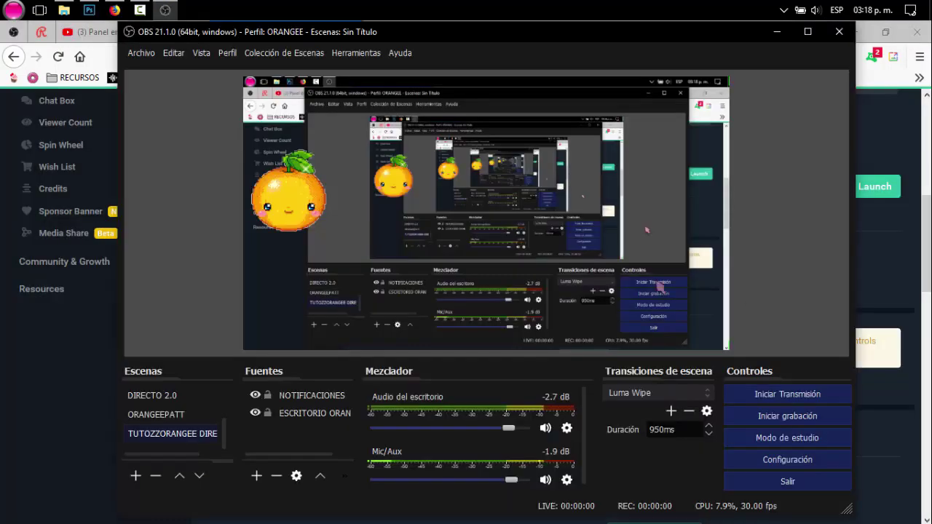
click(311, 395)
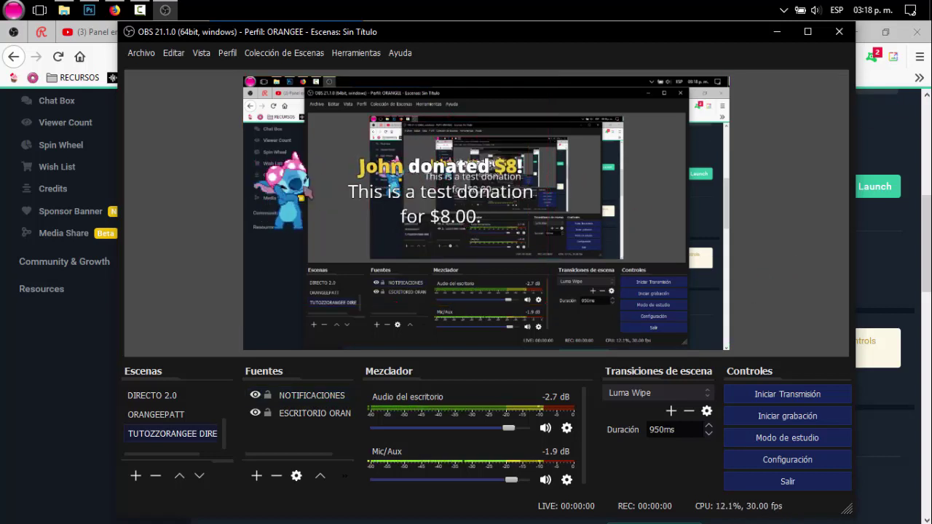
drag(442, 191, 610, 285)
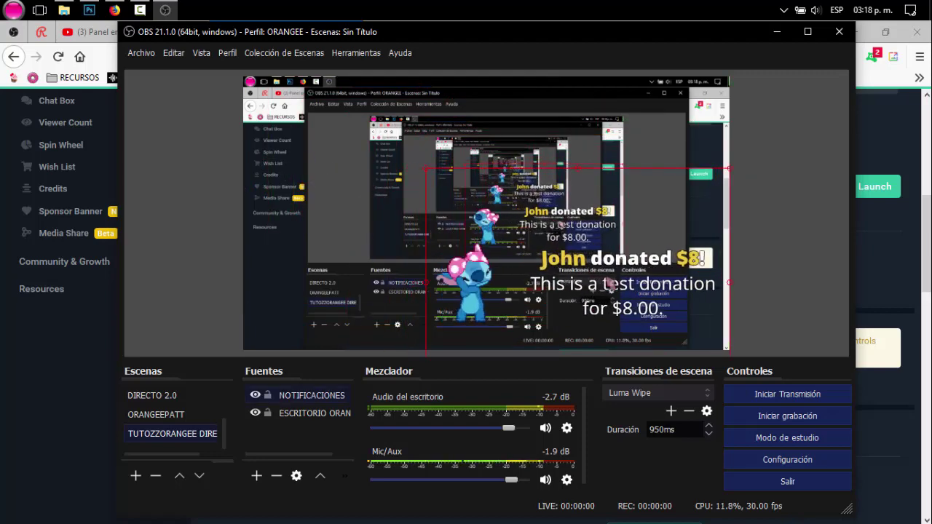
Send two test Super Chat alerts, watch them in OBS, then return to Firefox.
key(alt+Tab)
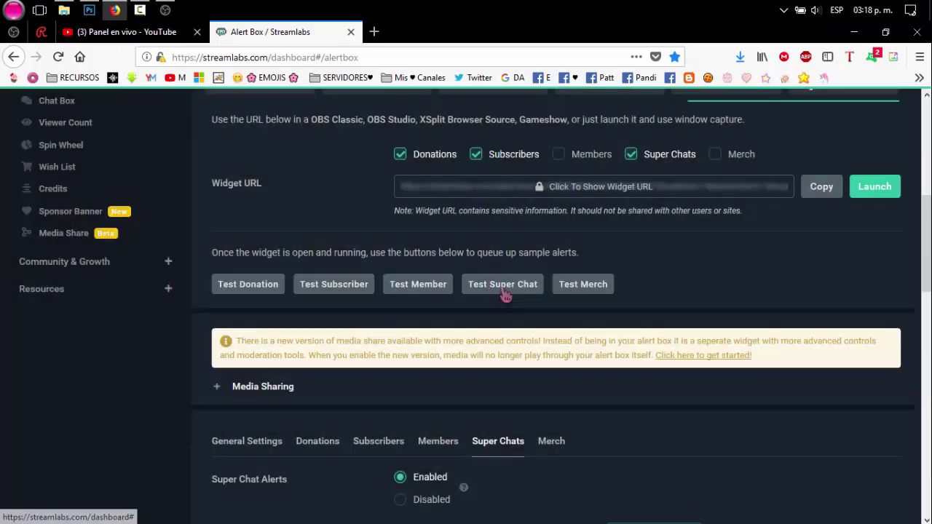
click(492, 290)
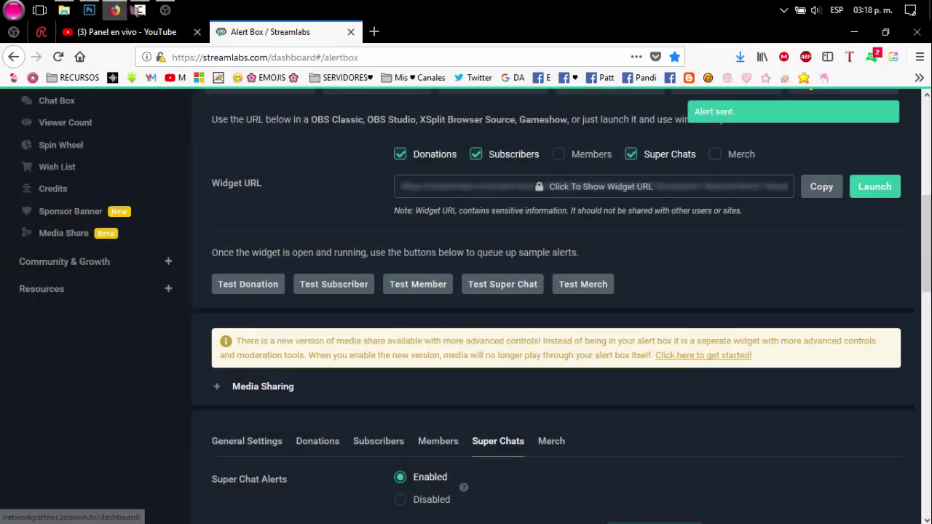
click(165, 10)
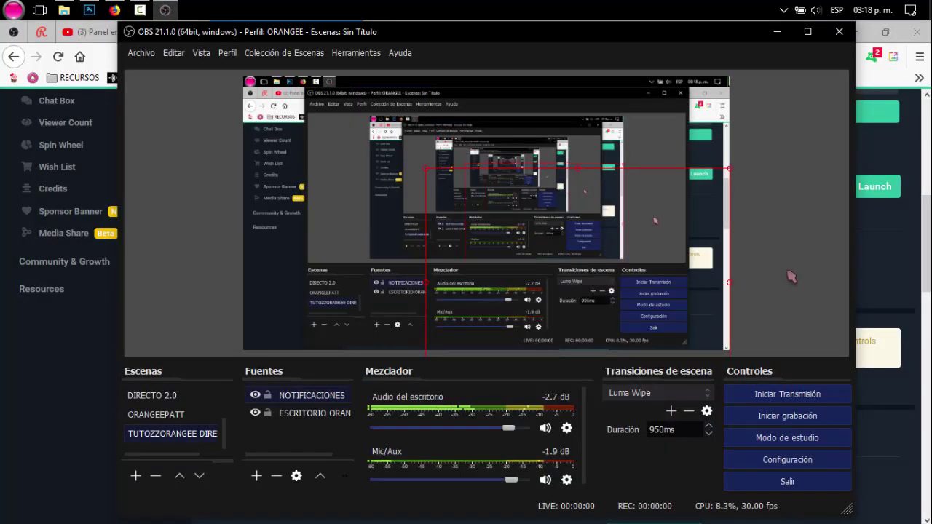
click(73, 385)
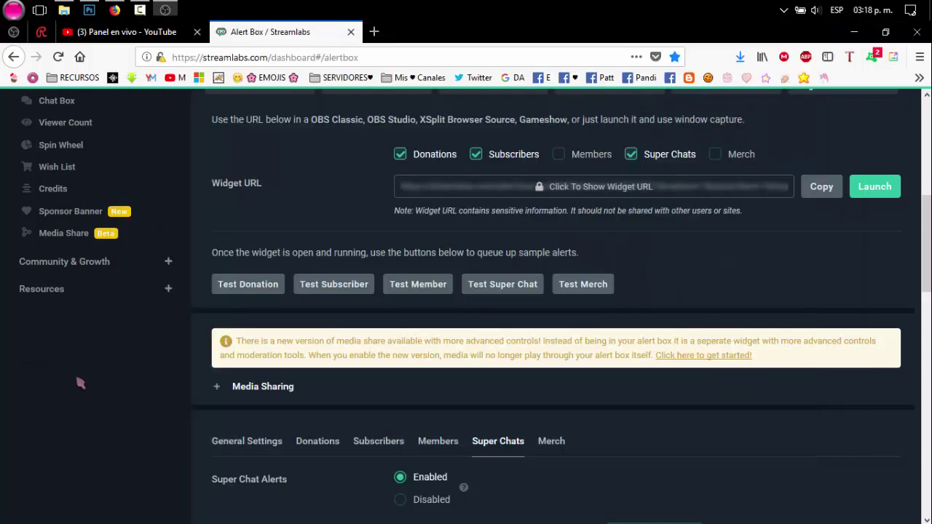
click(519, 291)
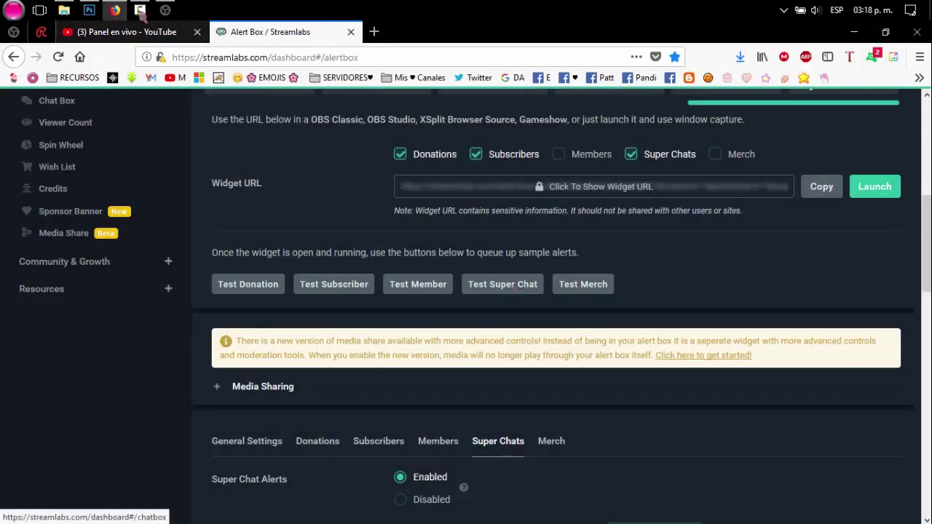
click(165, 10)
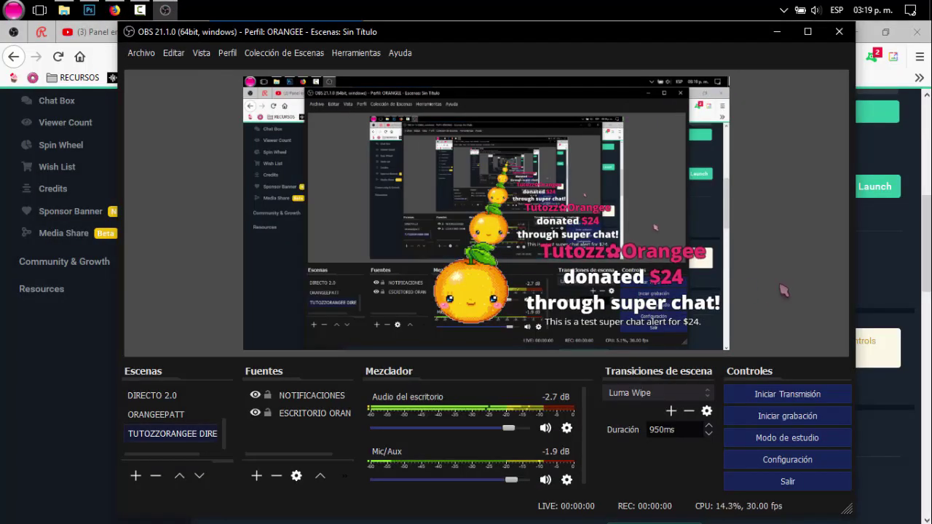
click(669, 308)
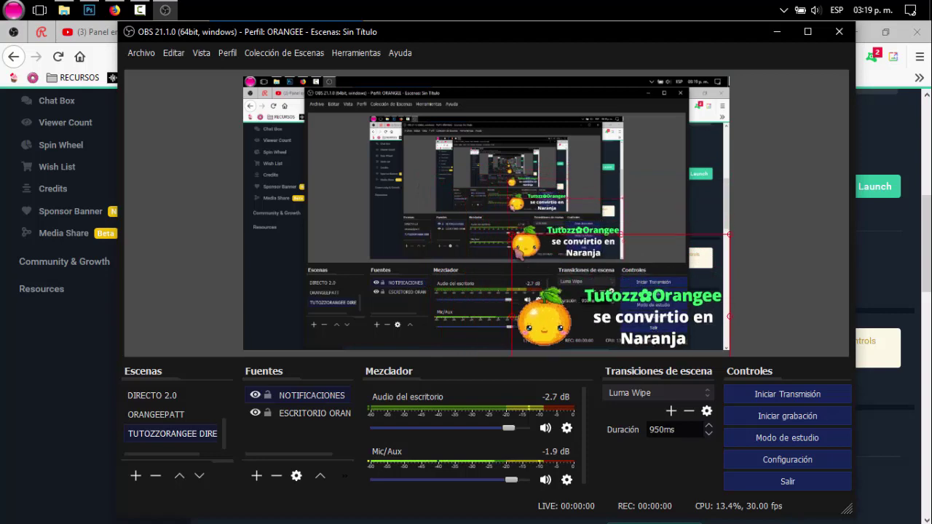
key(alt+Tab)
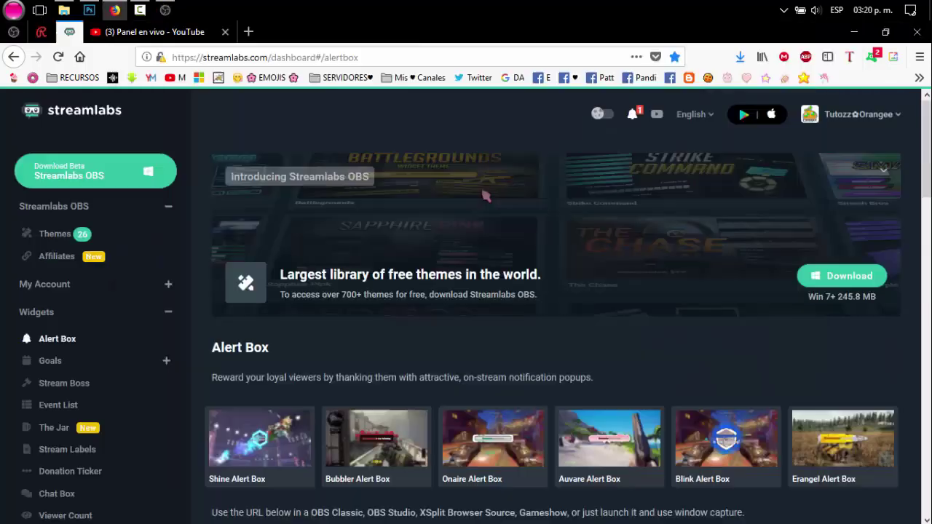
Cycle through the YouTube, OBS, Restream and Streamlabs tabs, ending on YouTube.
scroll(483, 194, down, 8)
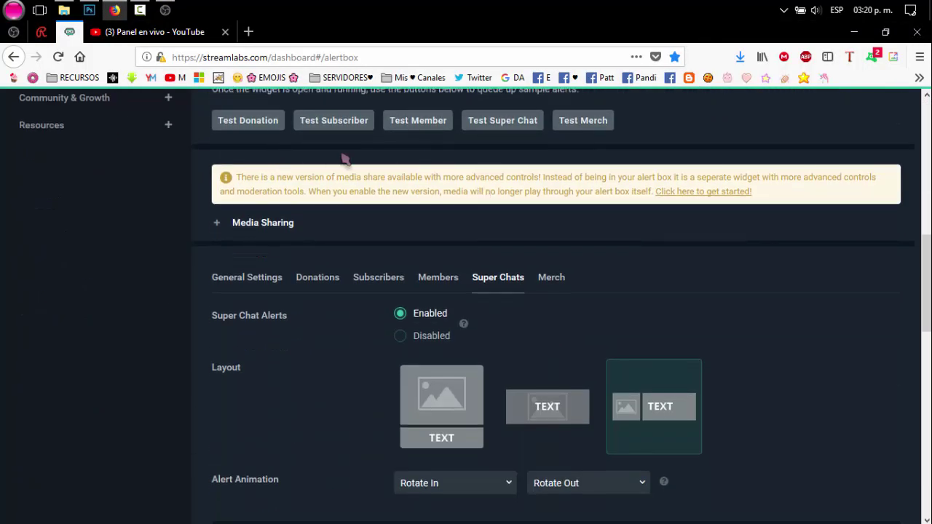
click(155, 34)
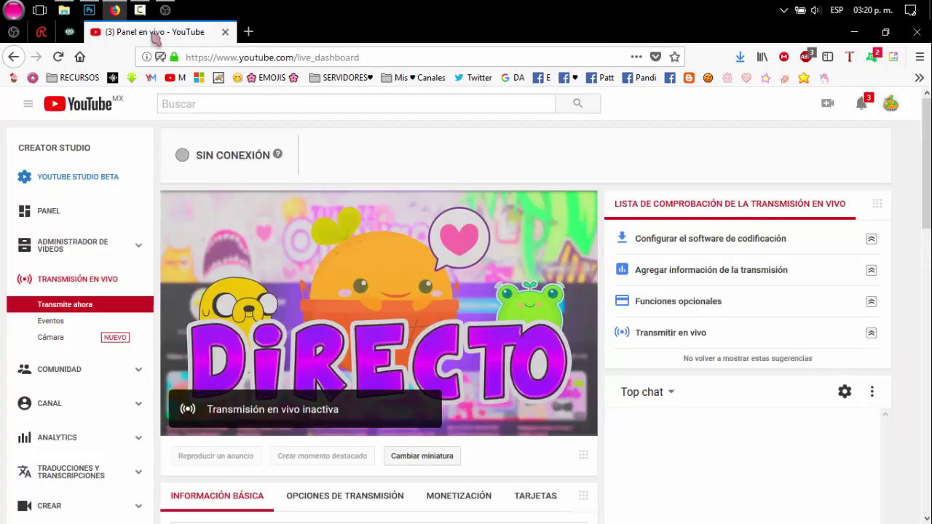
click(13, 32)
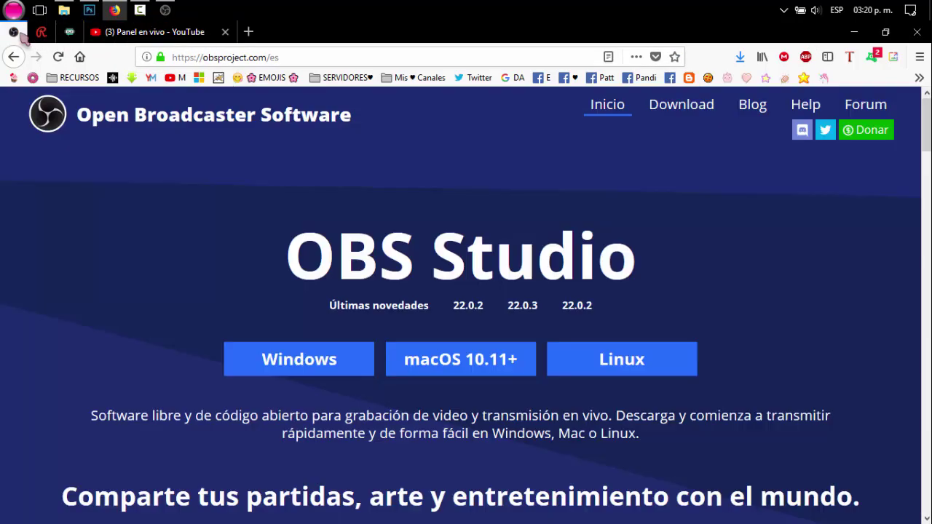
click(42, 32)
click(69, 32)
click(154, 32)
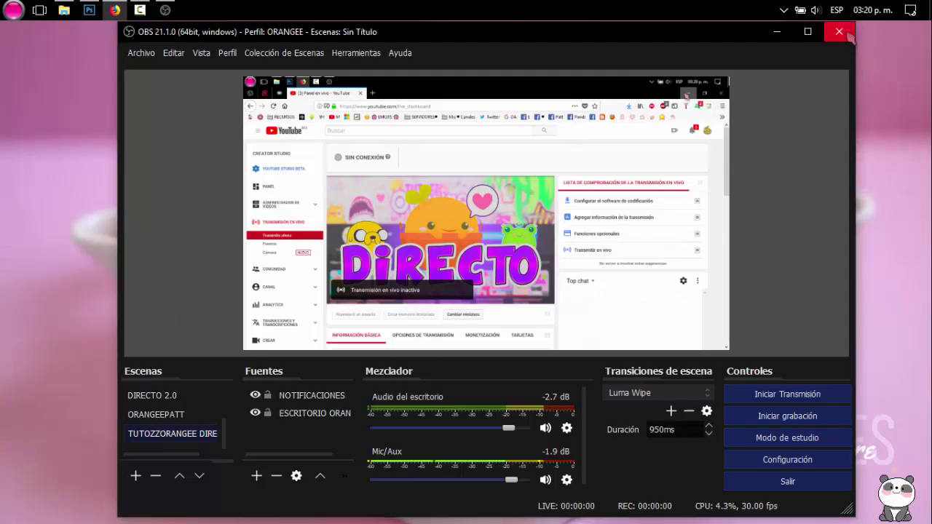
Close the browser and OBS Studio, leaving the desktop and EDICION shortcut stack visible.
click(911, 34)
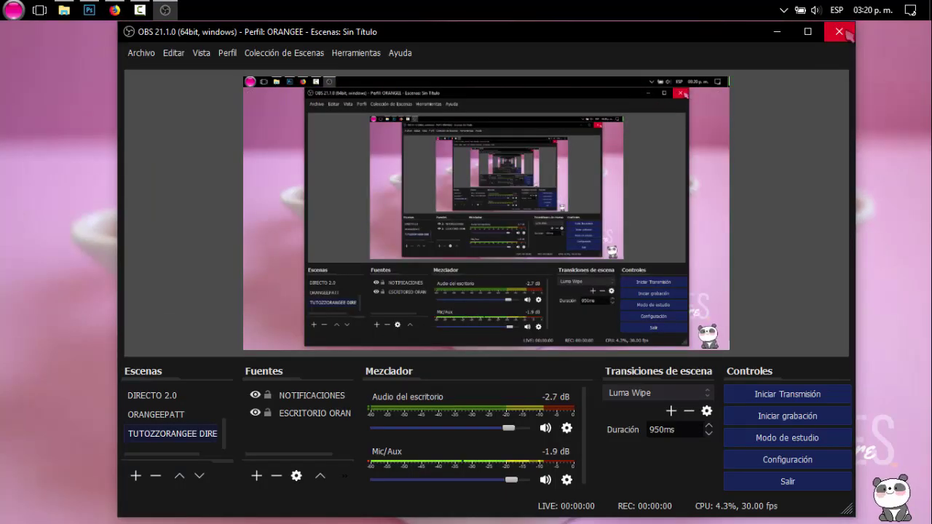
click(236, 55)
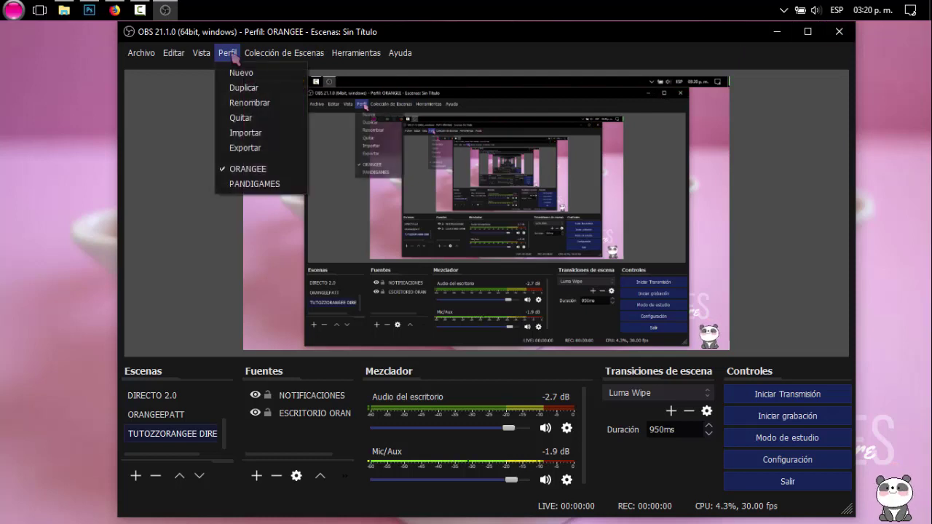
click(233, 55)
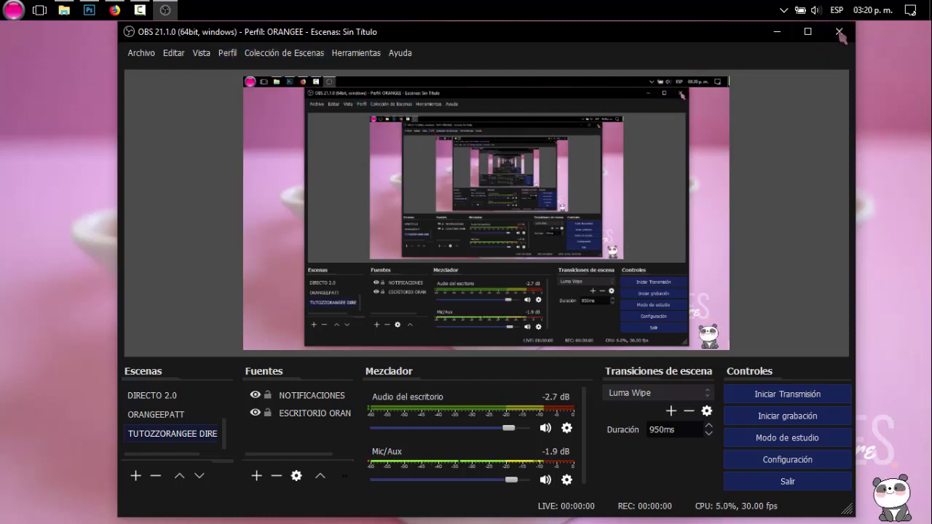
key(alt+F4)
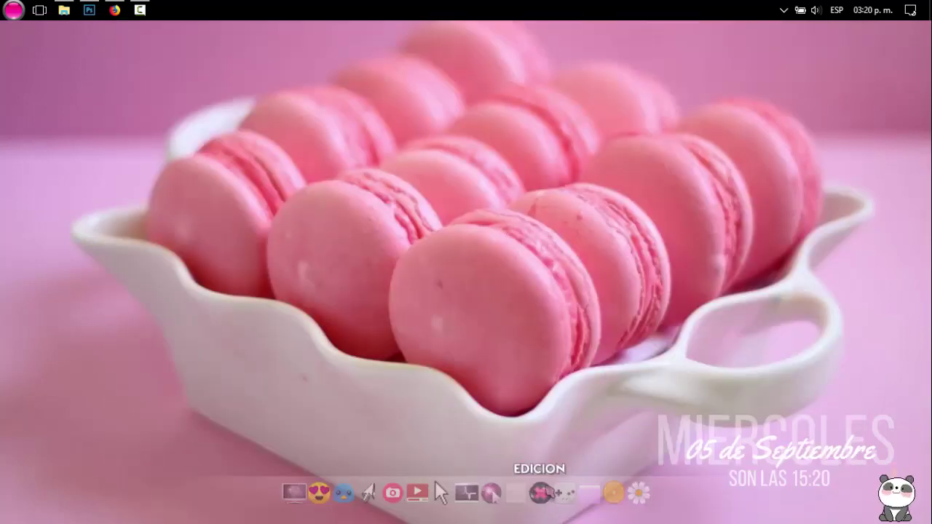
click(551, 493)
click(569, 184)
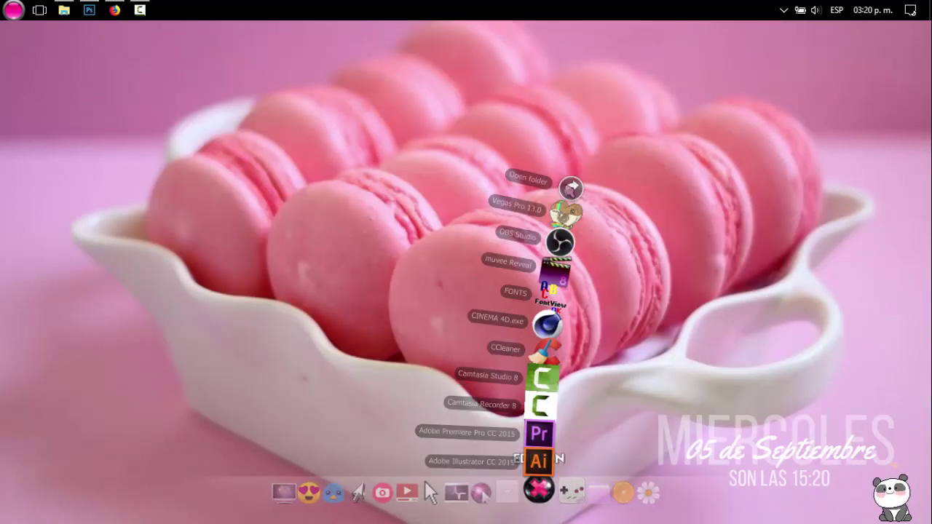